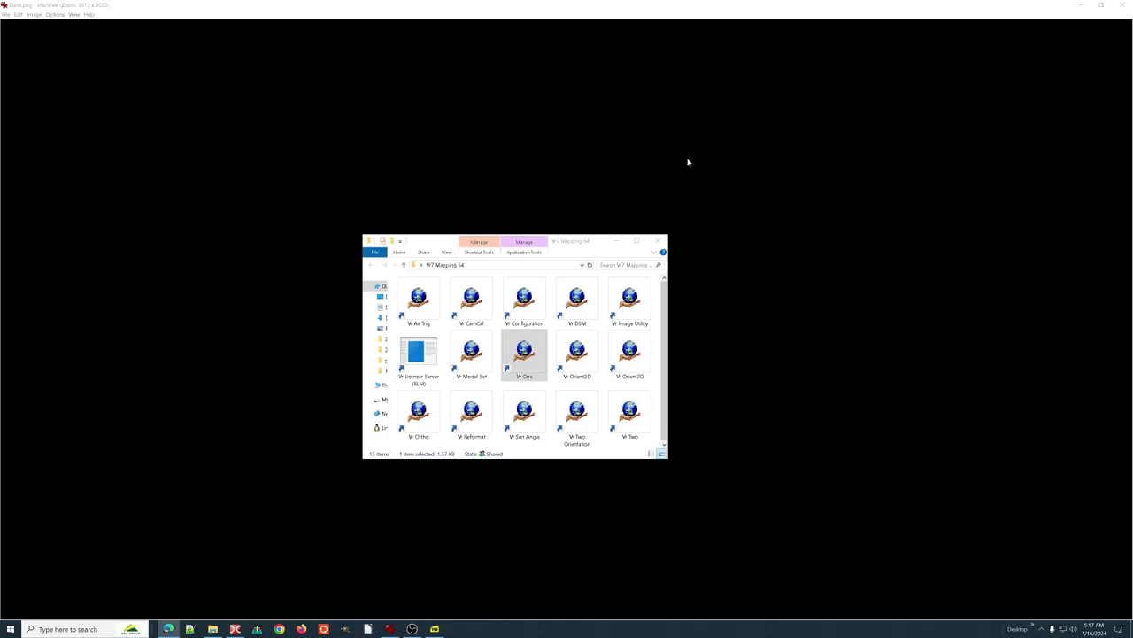
Scroll the Vr Mapping Help to the InsLin Local Commands table on page 603, showing ATTNOD and DRIBAC.
{"action": "left_click", "coordinate": [435, 629]}
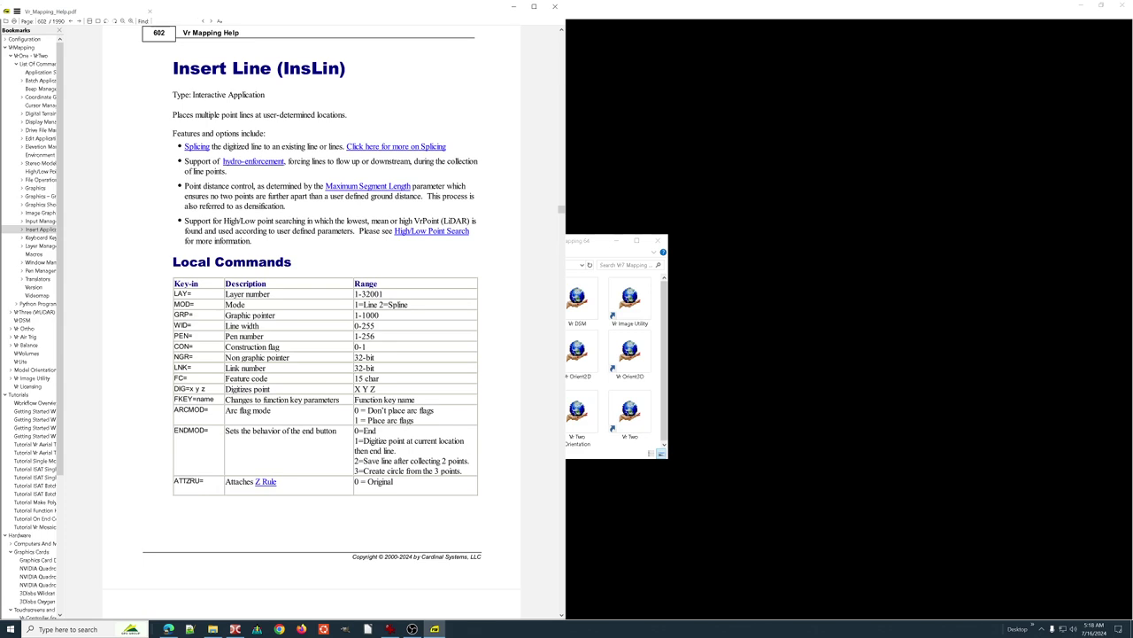
{"action": "scroll", "coordinate": [309, 171], "scroll_direction": "down", "scroll_amount": 1}
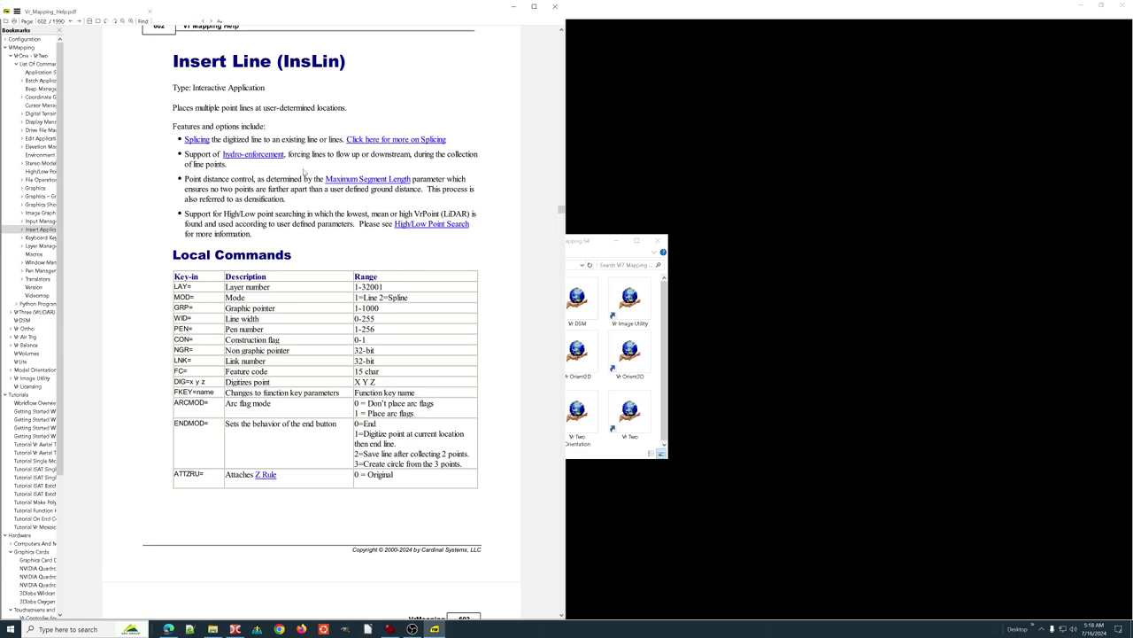
{"action": "scroll", "coordinate": [291, 170], "scroll_direction": "down", "scroll_amount": 3}
{"action": "scroll", "coordinate": [313, 322], "scroll_direction": "down", "scroll_amount": 1}
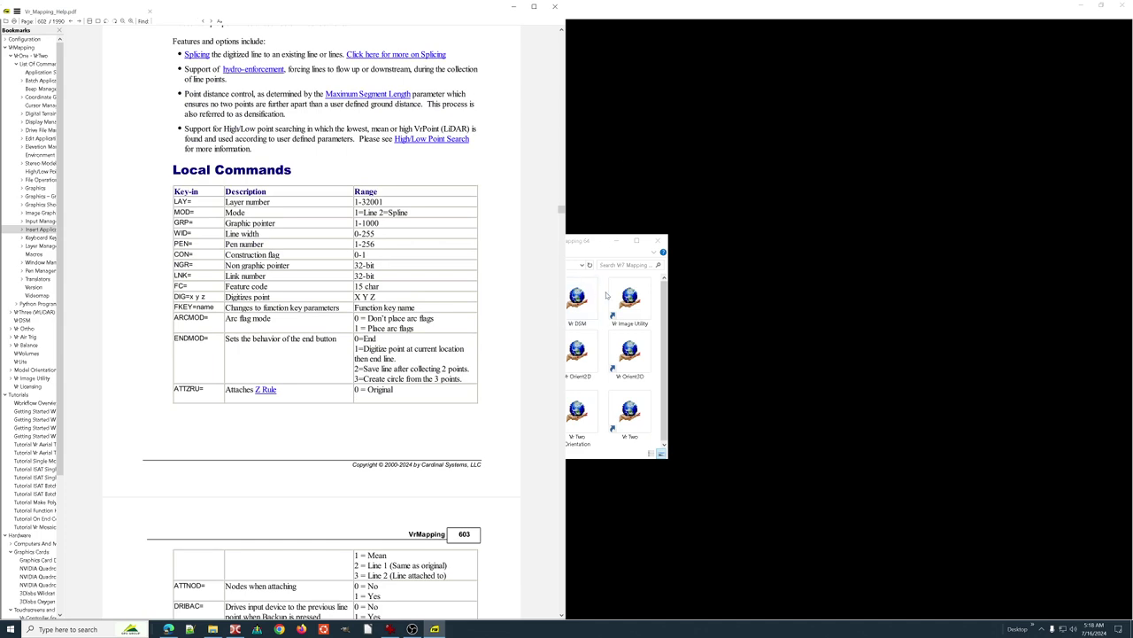
Launch Vr One and open Example.vr from the Training jobs folder.
{"action": "left_click", "coordinate": [584, 244]}
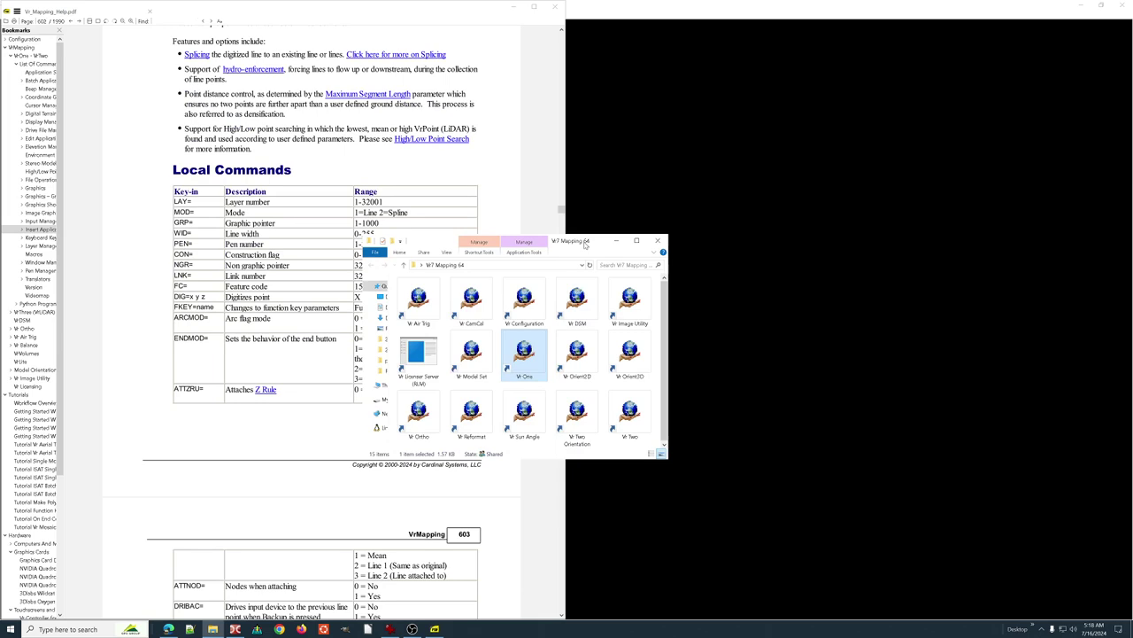
{"action": "double_click", "coordinate": [525, 354]}
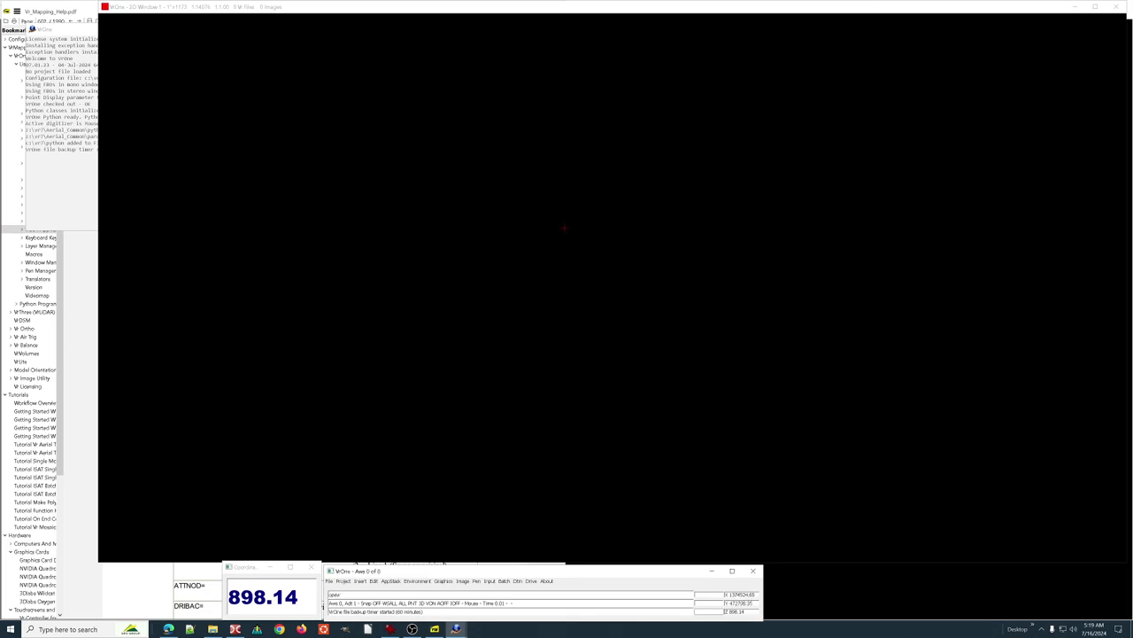
{"action": "key", "text": "Return"}
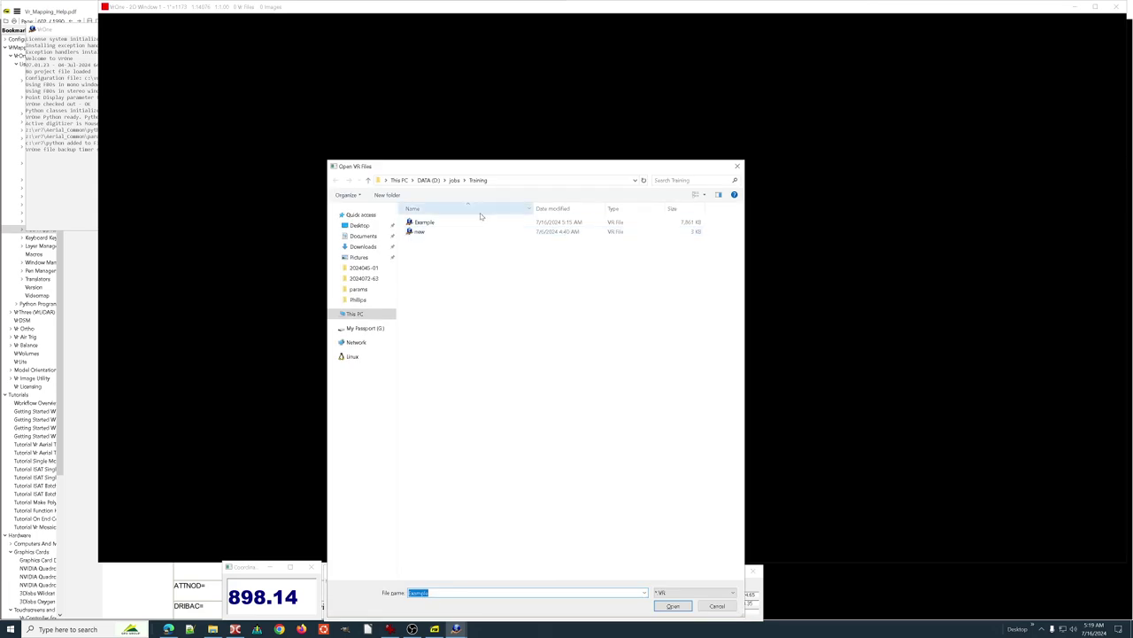
{"action": "double_click", "coordinate": [424, 222]}
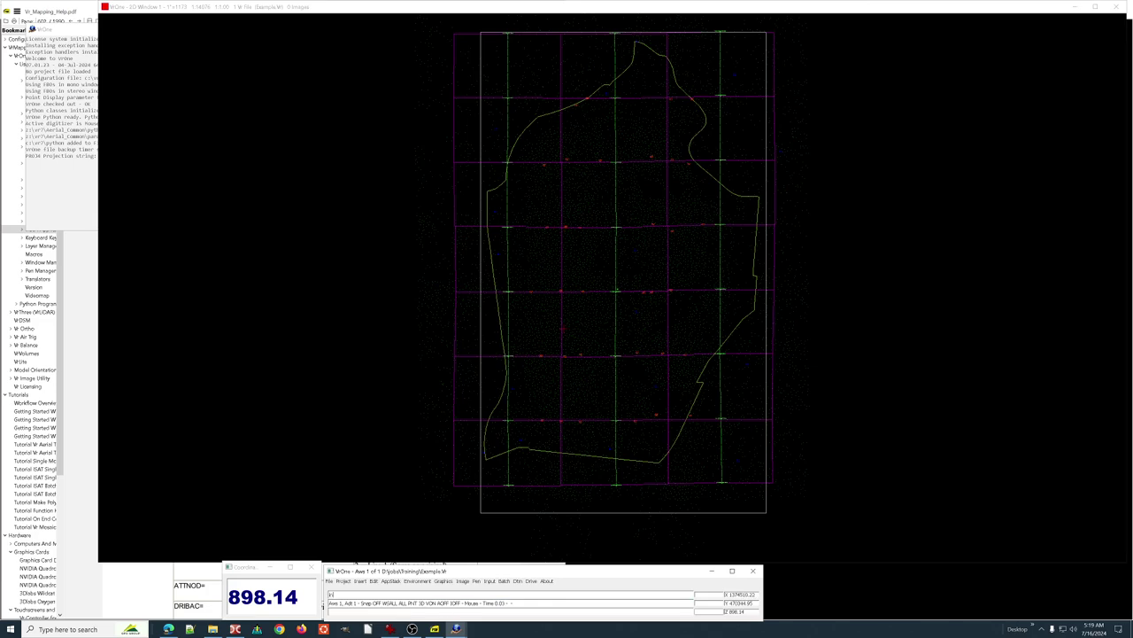
Start Insert Line, confirm its end-button and maximum segment length parameters, and enlarge its command panel.
{"action": "key", "text": "Return"}
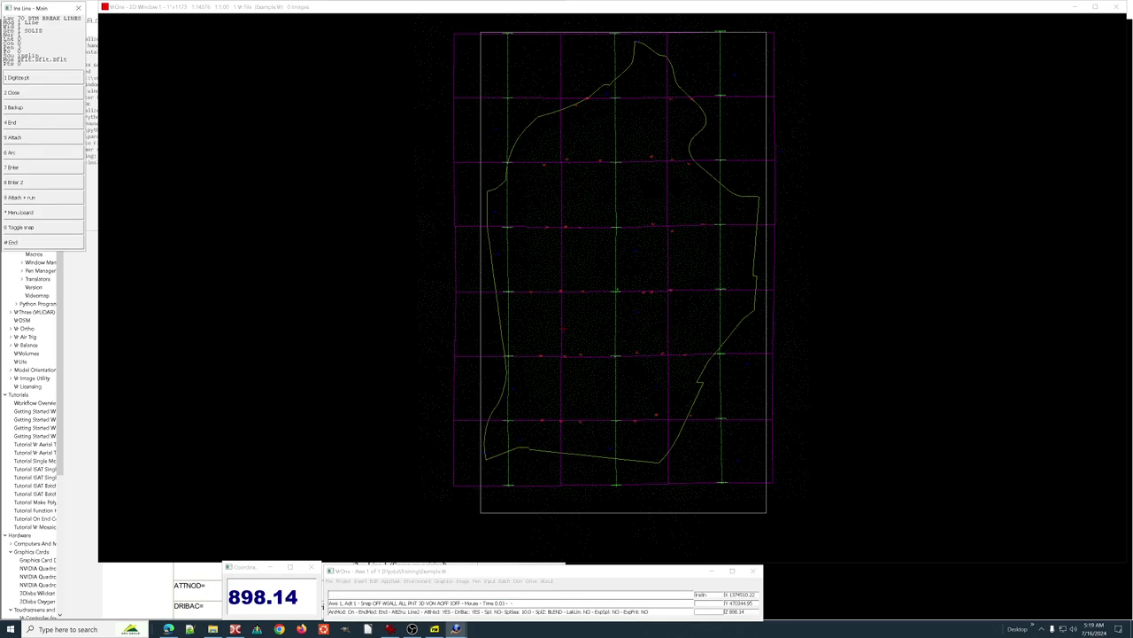
{"action": "key", "text": "7"}
{"action": "key", "text": "7"}
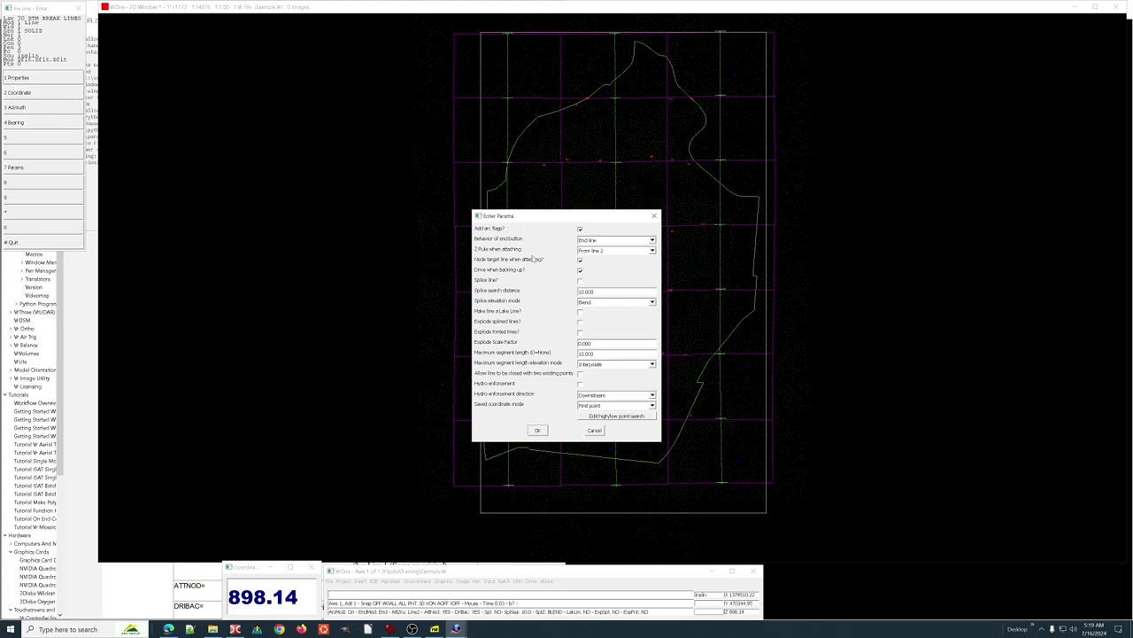
{"action": "left_click", "coordinate": [539, 431]}
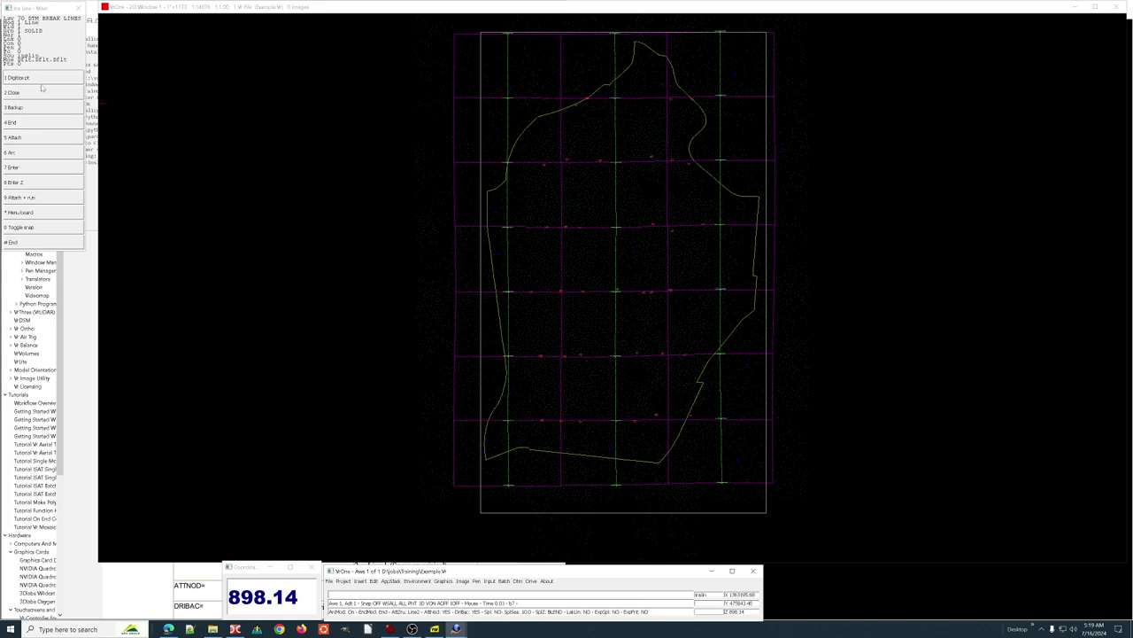
{"action": "left_click", "coordinate": [89, 262]}
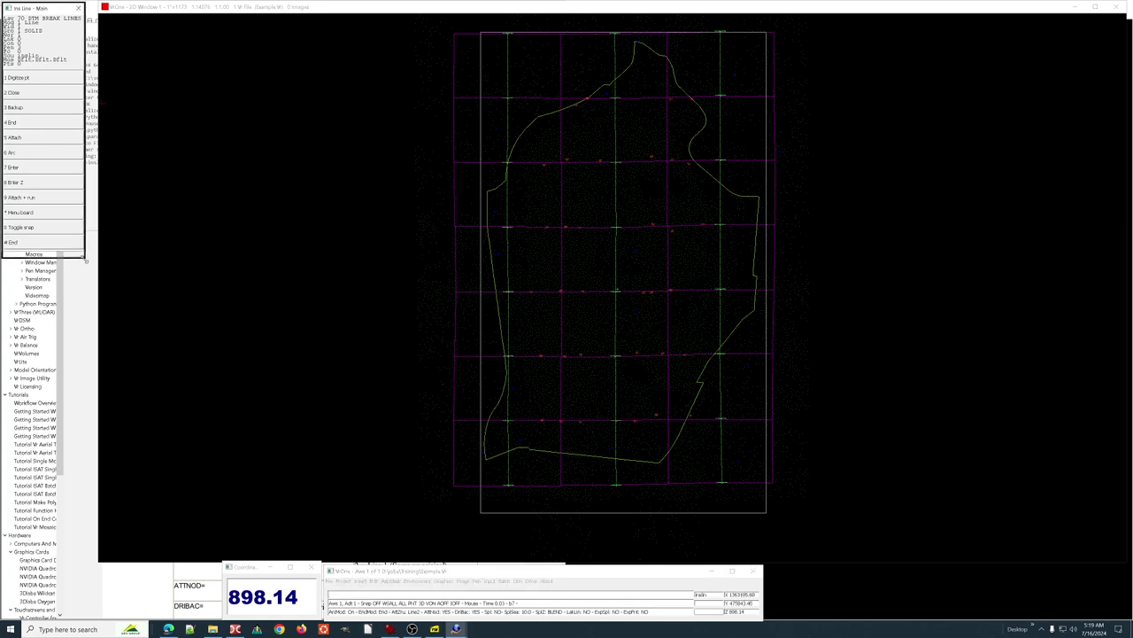
{"action": "left_click_drag", "start_coordinate": [89, 262], "coordinate": [89, 263]}
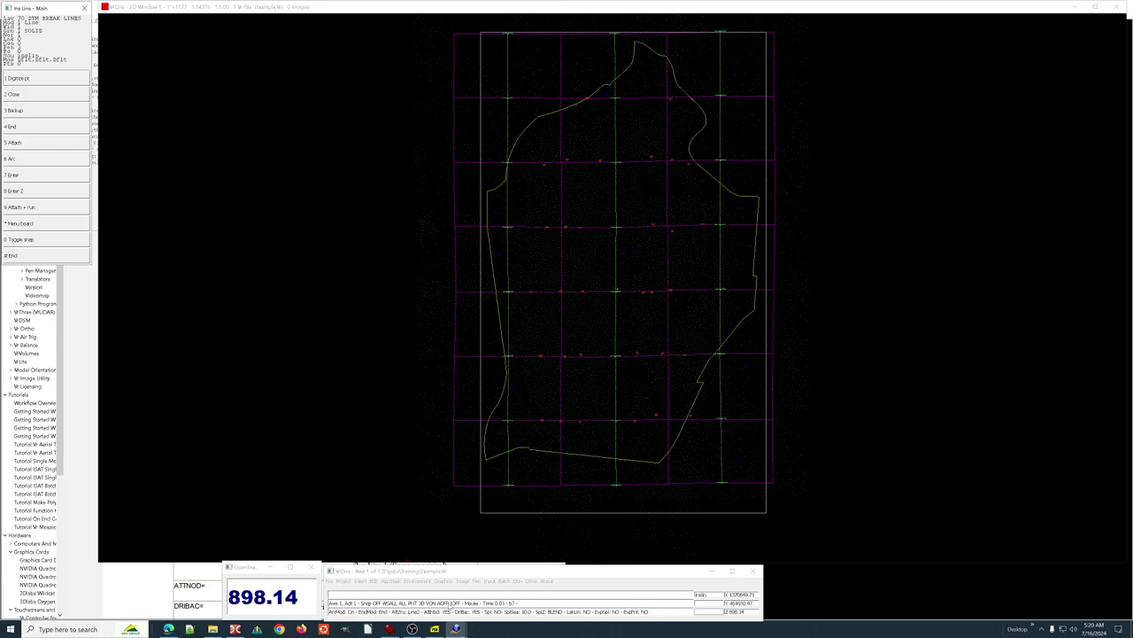
Read the InsLin help in SumatraPDF, then return to the VrOne Example drawing window.
{"action": "mouse_move", "coordinate": [435, 630]}
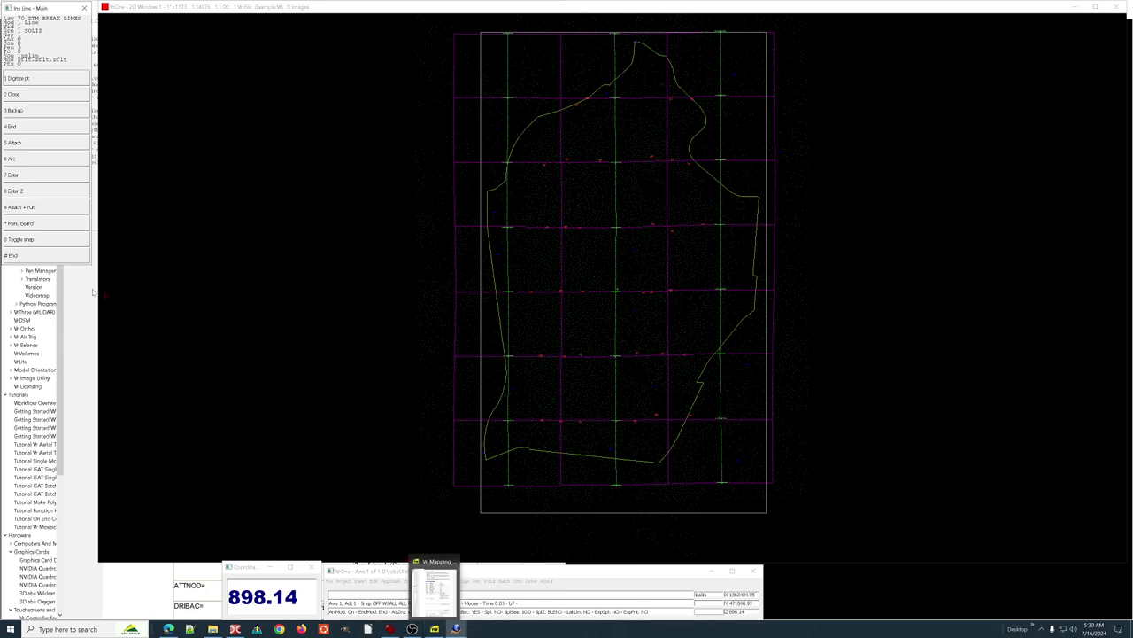
{"action": "left_click", "coordinate": [435, 586]}
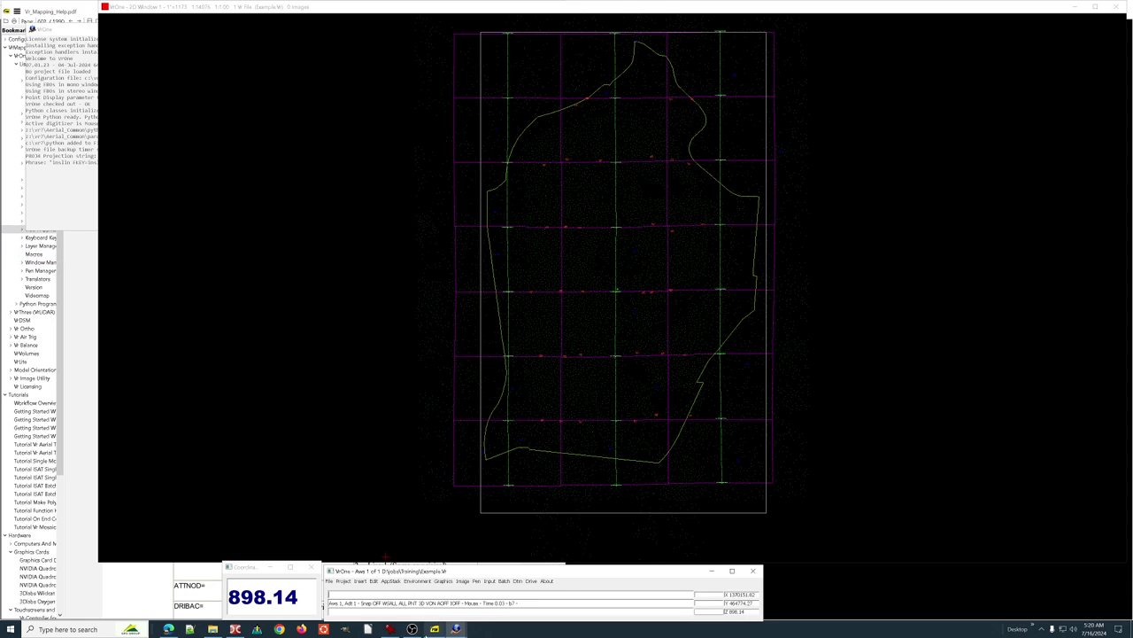
{"action": "left_click", "coordinate": [435, 630]}
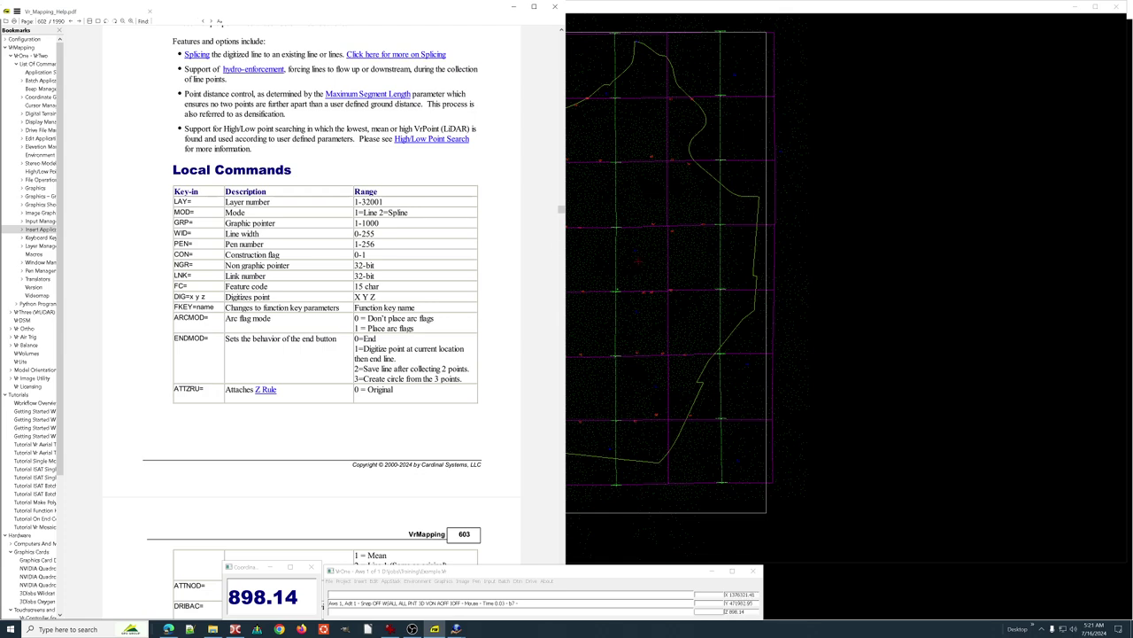
{"action": "key", "text": "alt+Tab"}
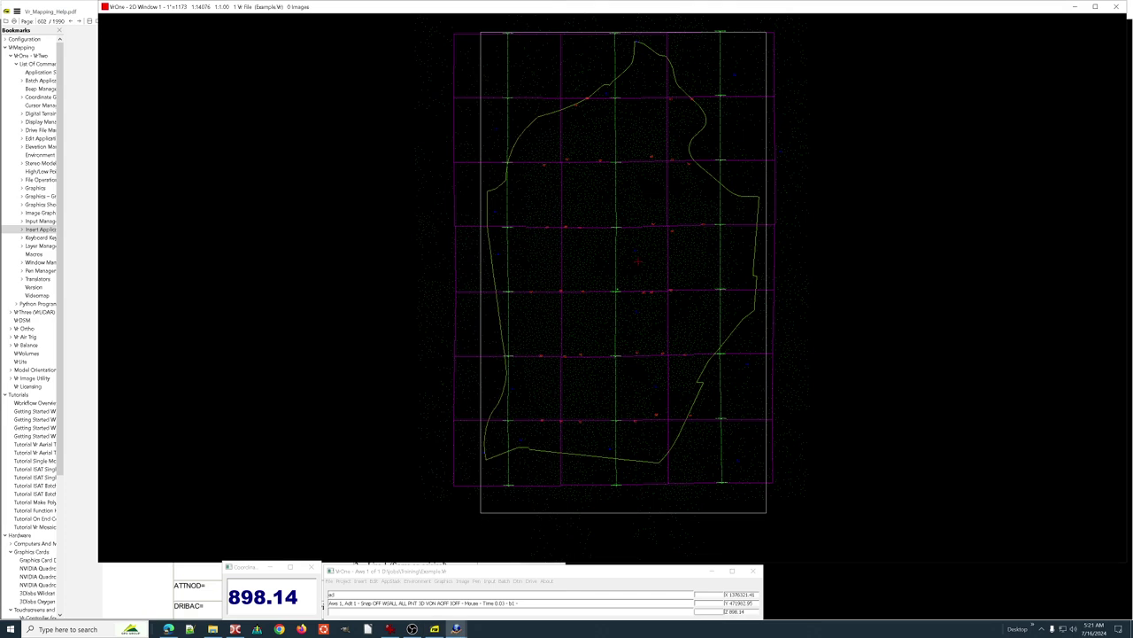
In the function key editor, set the ROAD_HARD key to Insert Line in plain Line mode.
{"action": "key", "text": "F12"}
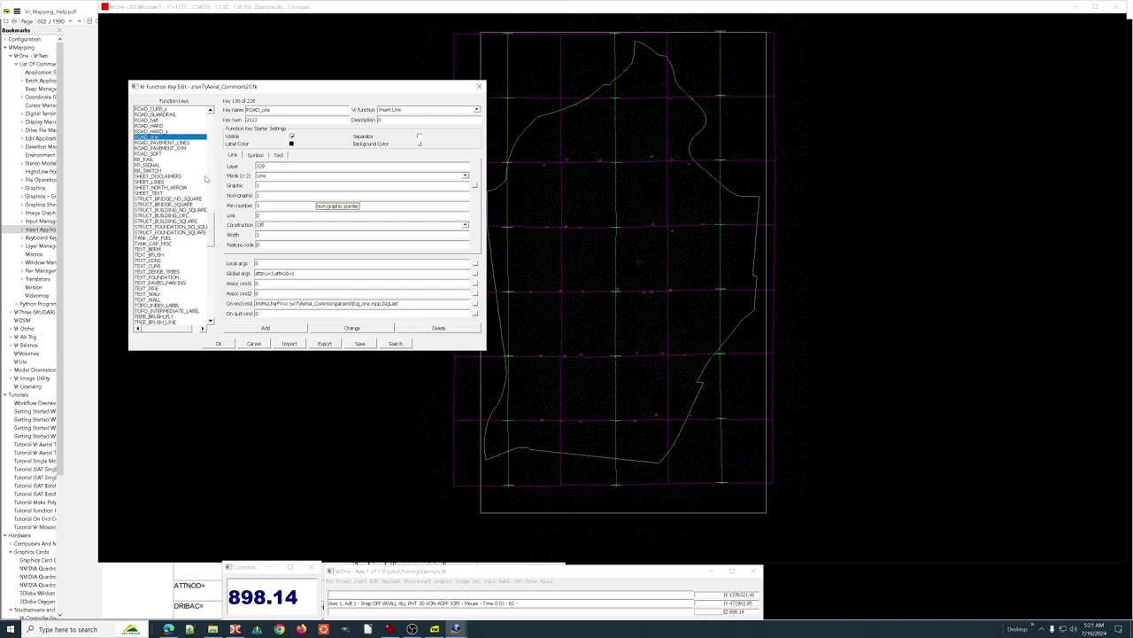
{"action": "scroll", "coordinate": [180, 177], "scroll_direction": "up", "scroll_amount": 2}
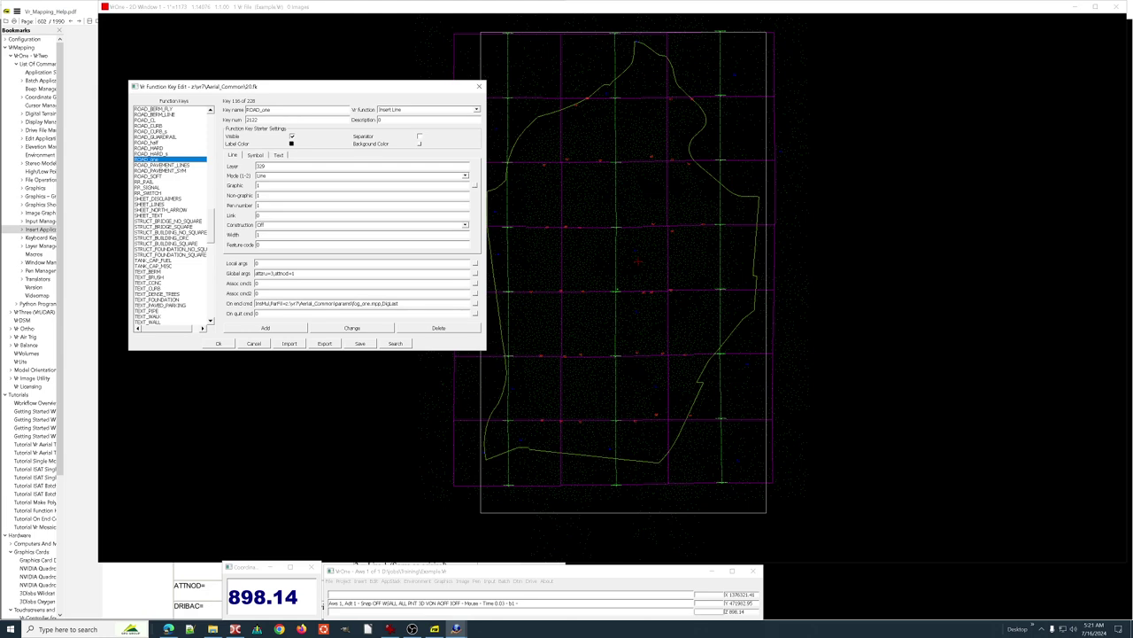
{"action": "left_click", "coordinate": [160, 148]}
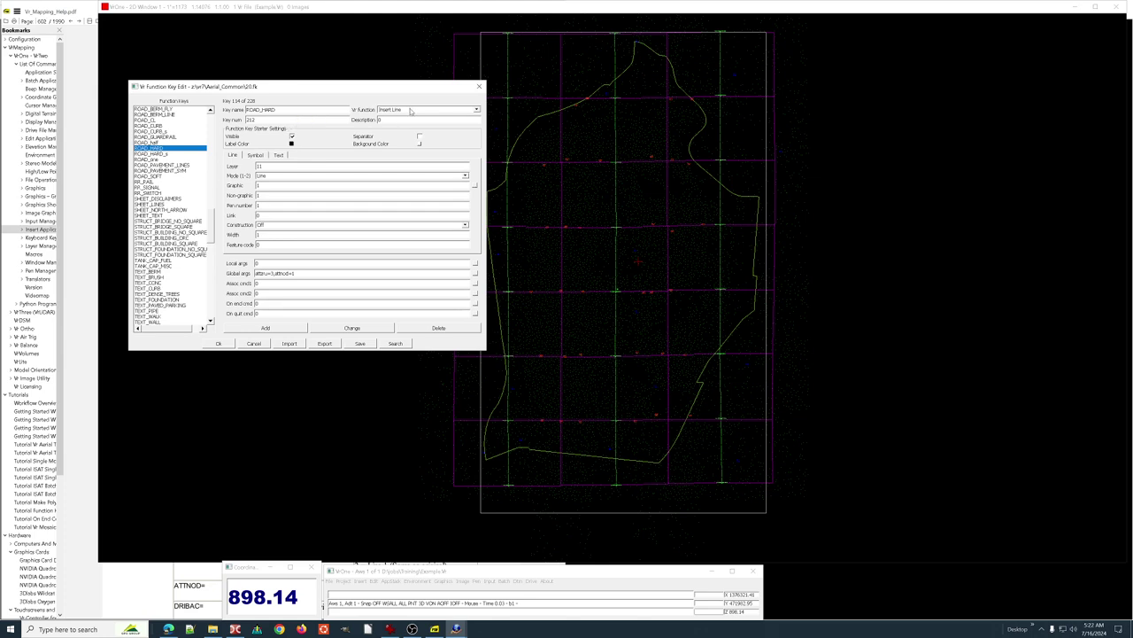
{"action": "left_click", "coordinate": [411, 110]}
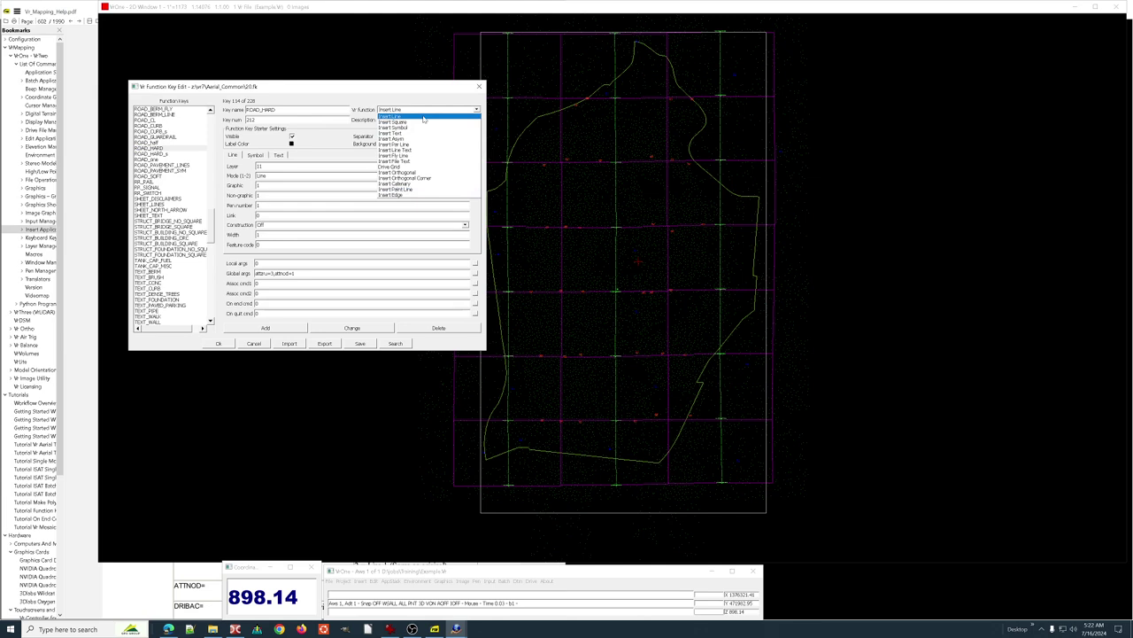
{"action": "left_click", "coordinate": [424, 116]}
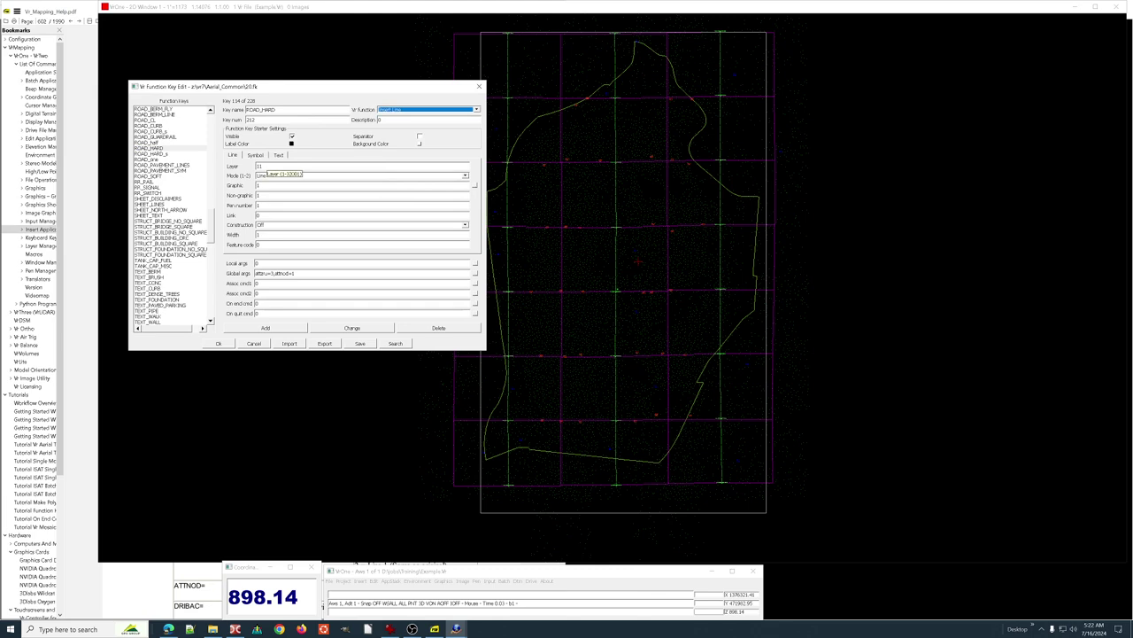
{"action": "left_click", "coordinate": [263, 176]}
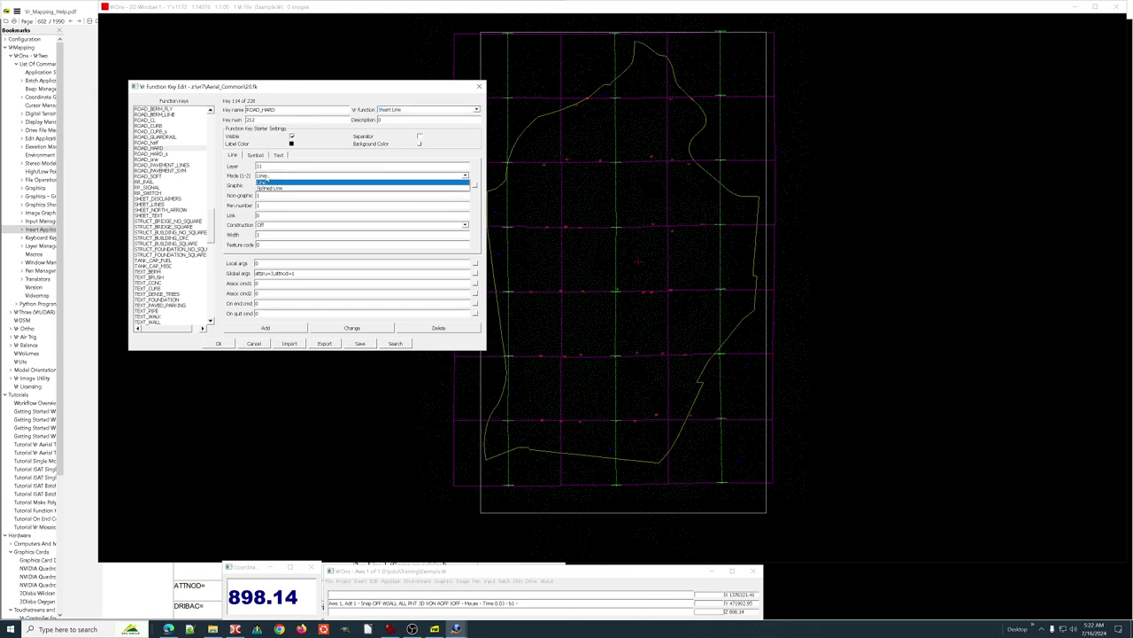
{"action": "left_click", "coordinate": [264, 182]}
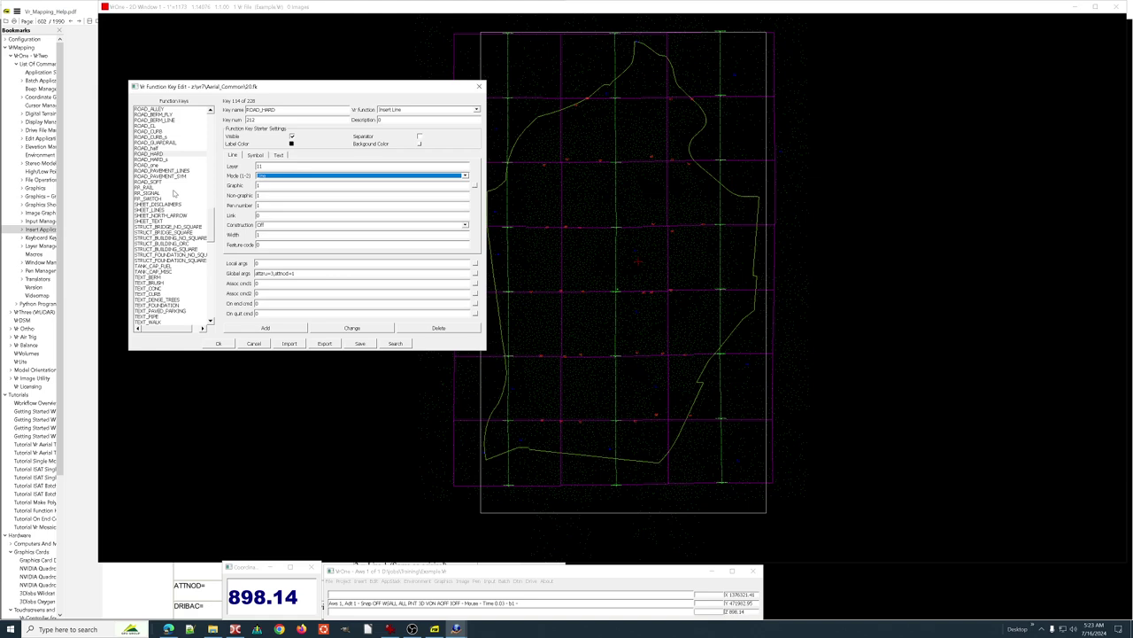
Scroll up to the MISC keys and select another key, prompting the Changes Not Saved warning.
{"action": "scroll", "coordinate": [174, 194], "scroll_direction": "up", "scroll_amount": 15}
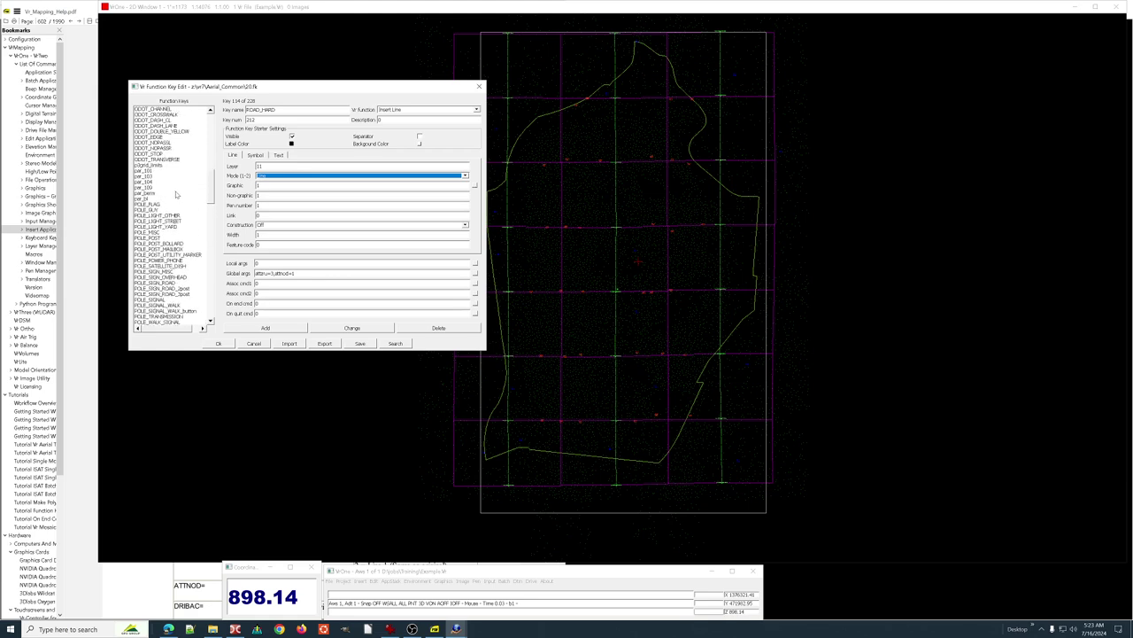
{"action": "scroll", "coordinate": [176, 194], "scroll_direction": "up", "scroll_amount": 9}
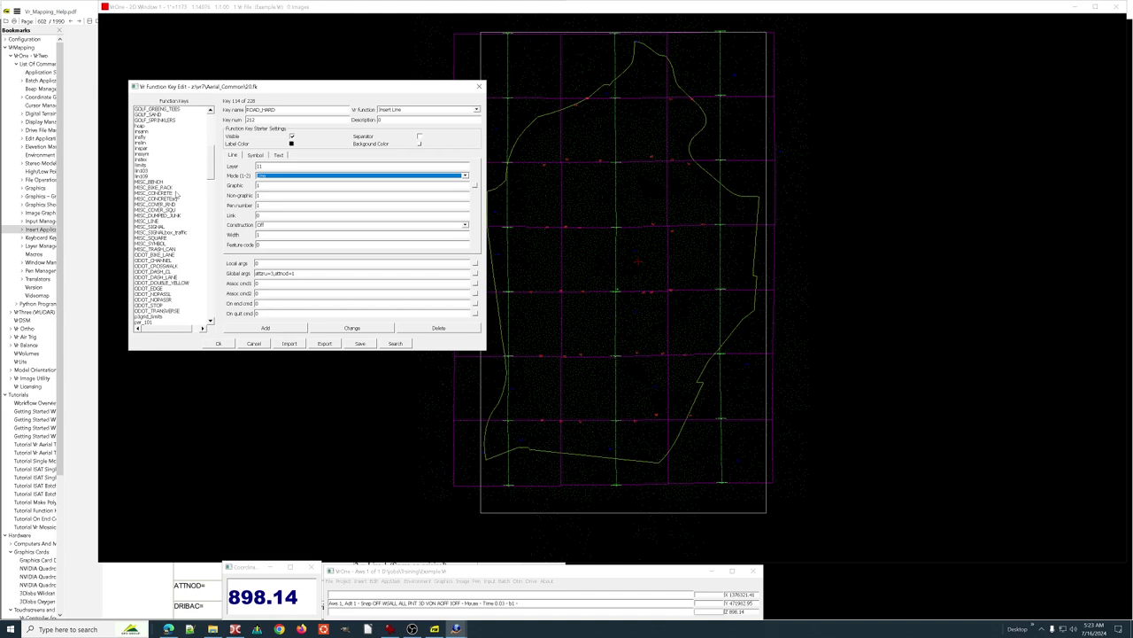
{"action": "left_click", "coordinate": [145, 144]}
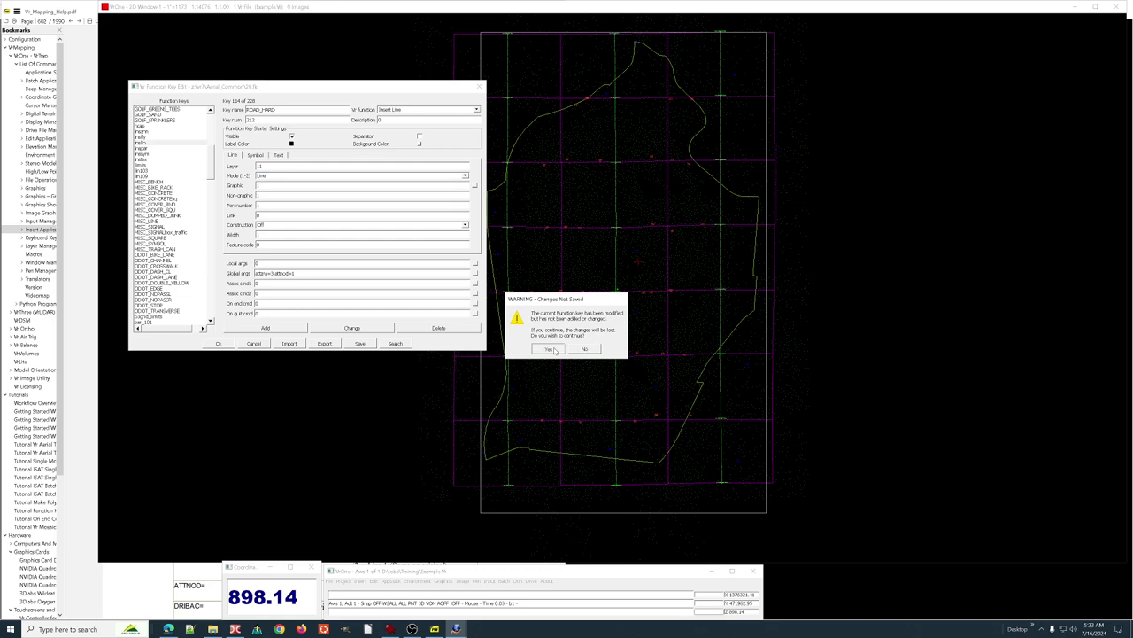
Discard the ROAD_HARD edits and view the inslin key: Insert Line on layer 70, attnod=1, endmod=0.
{"action": "left_click", "coordinate": [551, 348]}
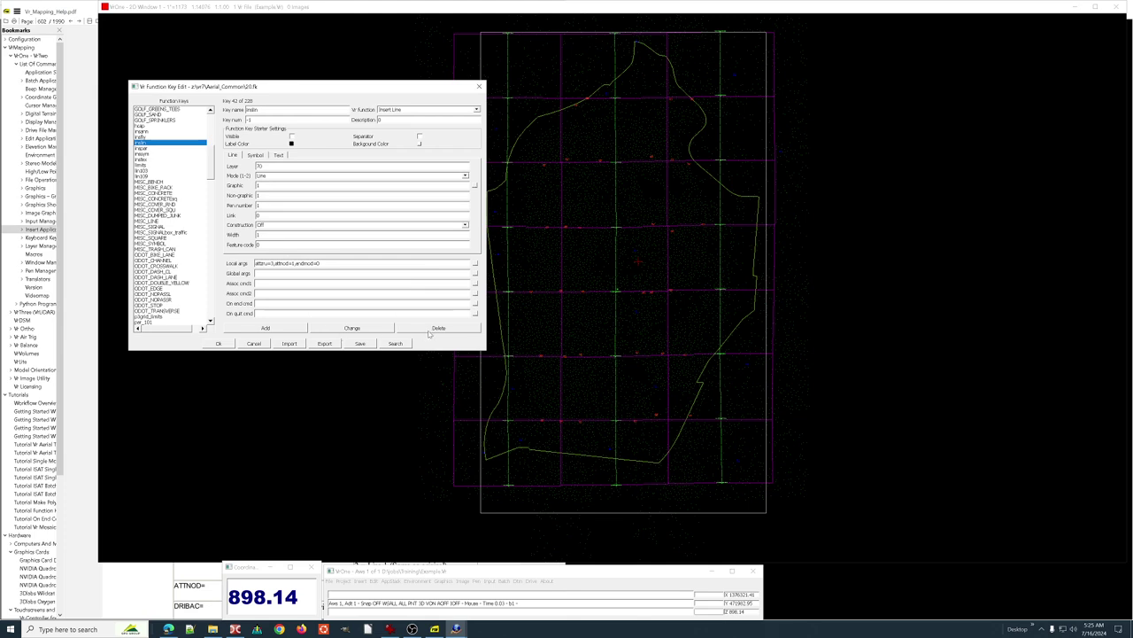
Close the function key editor without saving, review the Local Commands help, then return to VrOne's command window.
{"action": "left_click", "coordinate": [255, 345]}
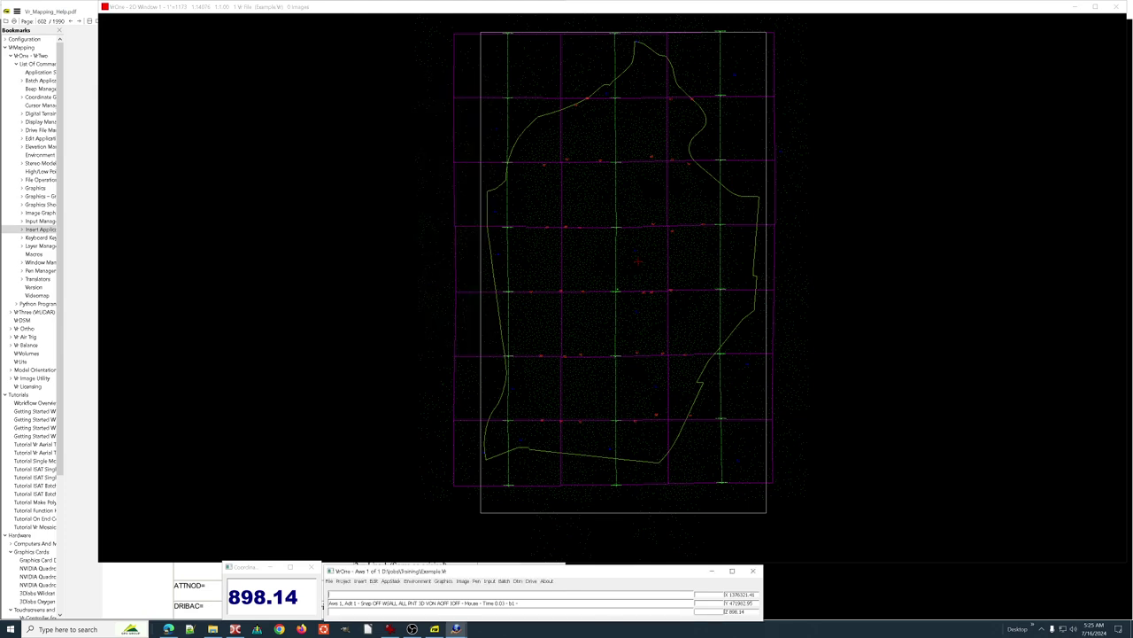
{"action": "left_click", "coordinate": [433, 629]}
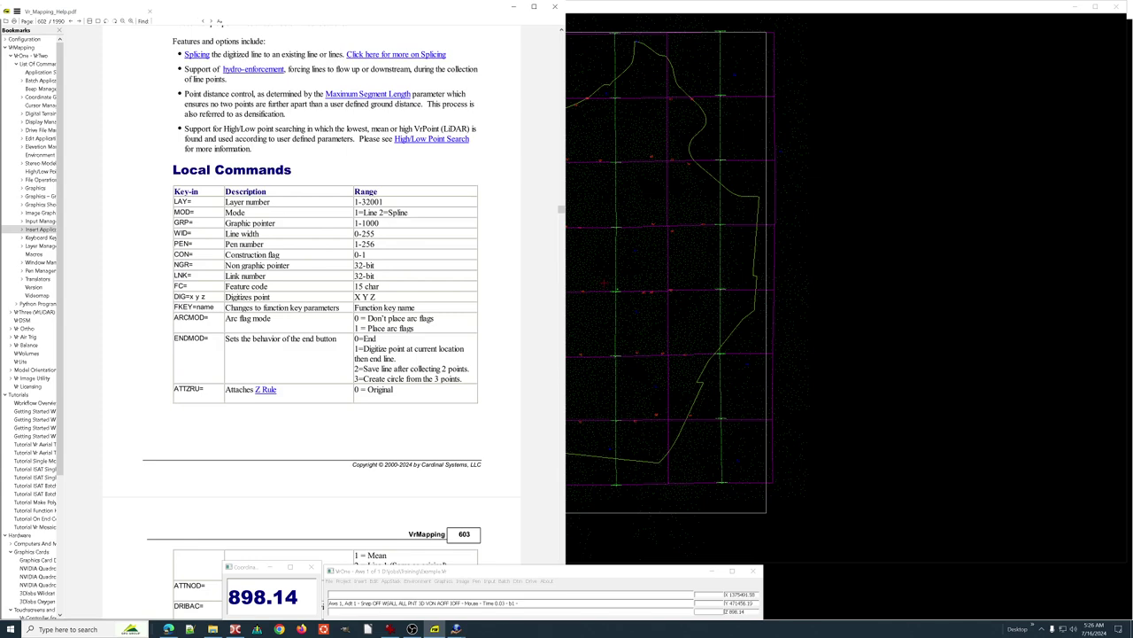
{"action": "left_click", "coordinate": [503, 603]}
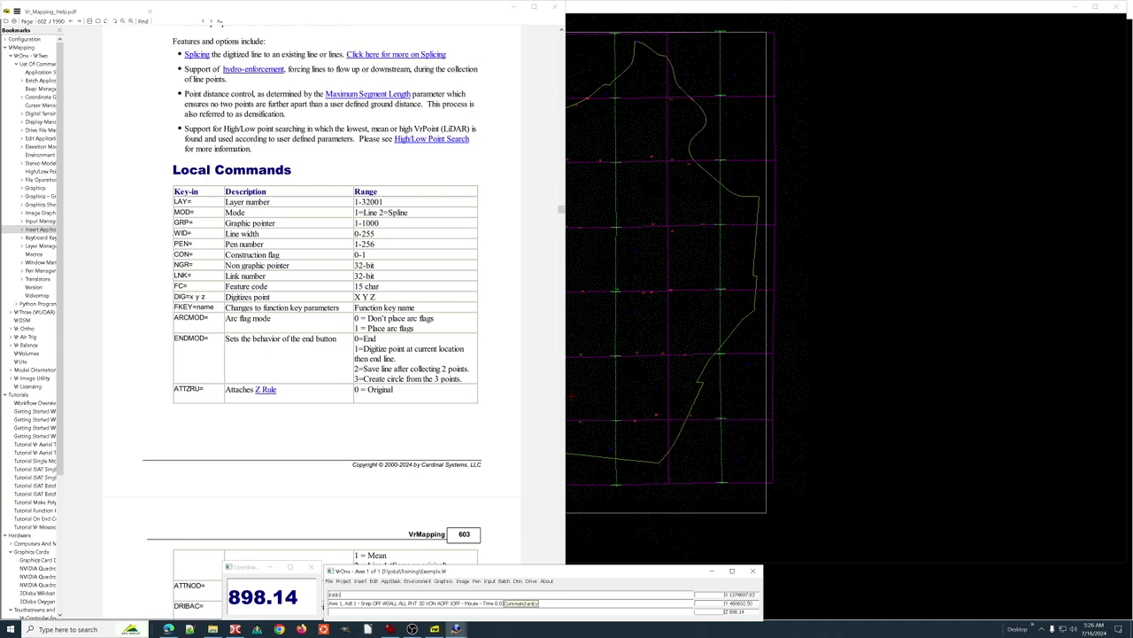
{"action": "key", "text": "Return"}
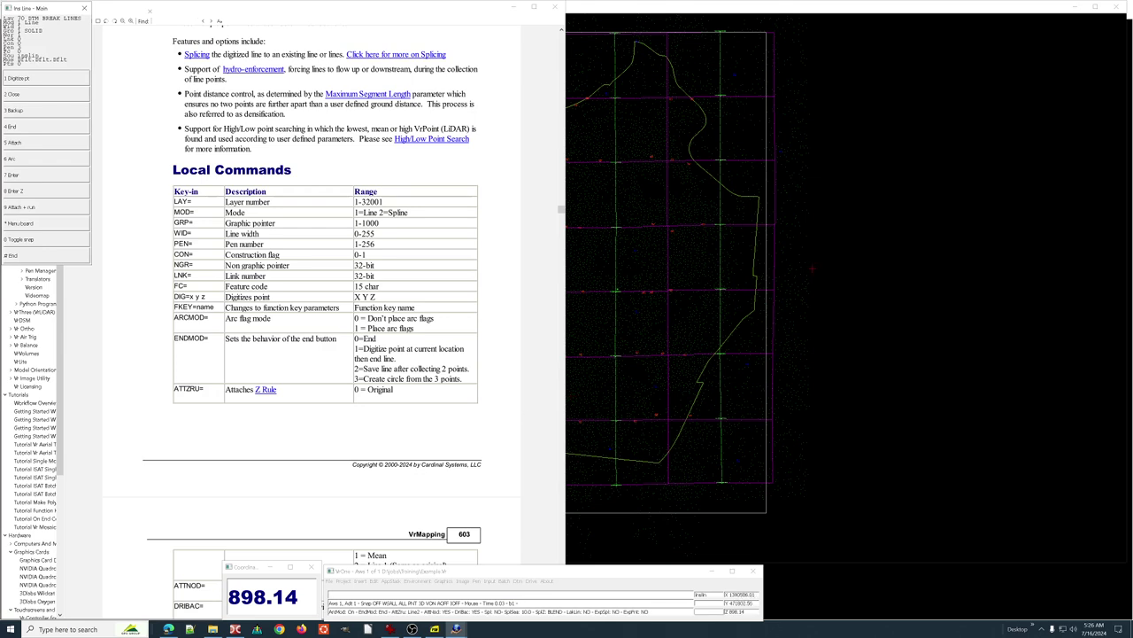
{"action": "key", "text": "super+Up"}
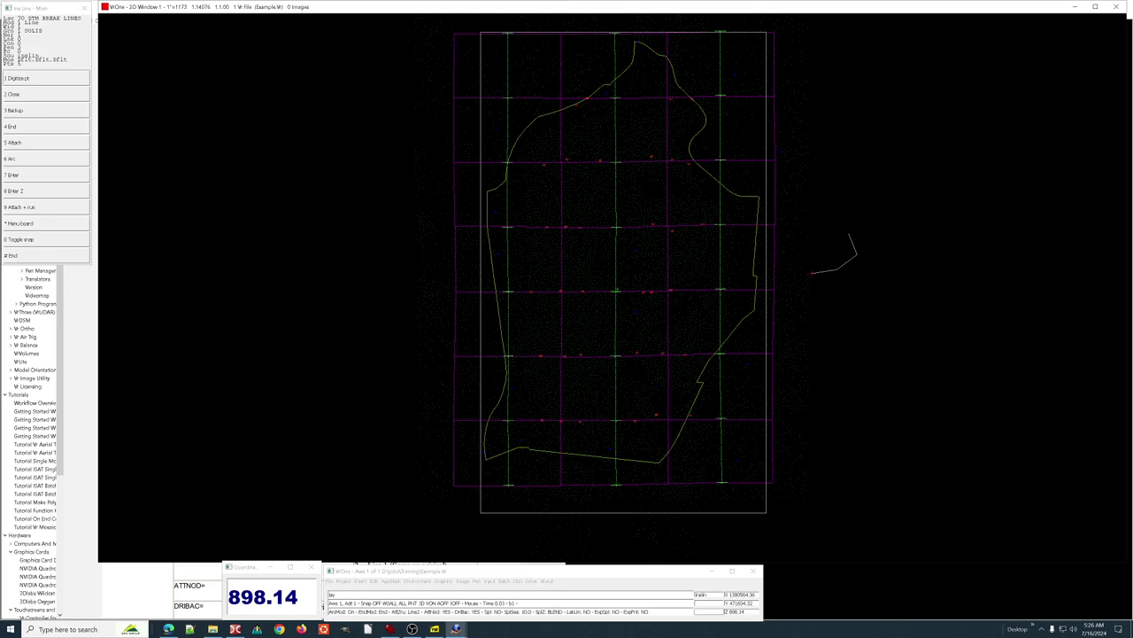
{"action": "key", "text": "F1"}
{"action": "left_click", "coordinate": [824, 243]}
{"action": "key", "text": "Escape"}
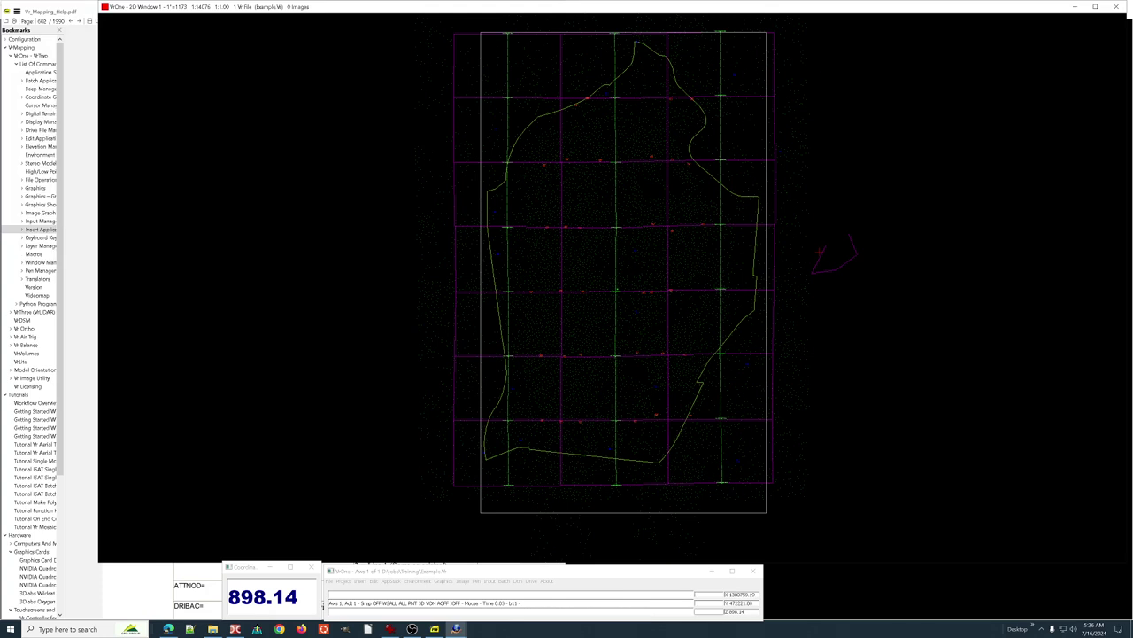
{"action": "key", "text": "ctrl+z"}
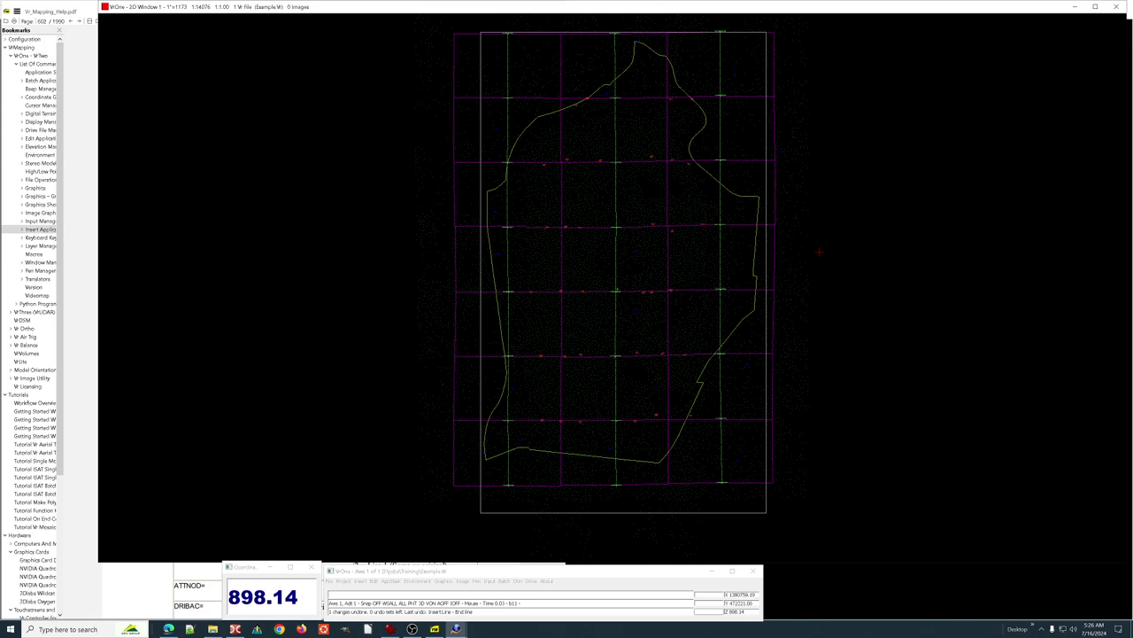
Read the help down page 603 through MAXSEG and SEGZ, then return to the VrOne drawing.
{"action": "left_click", "coordinate": [434, 628]}
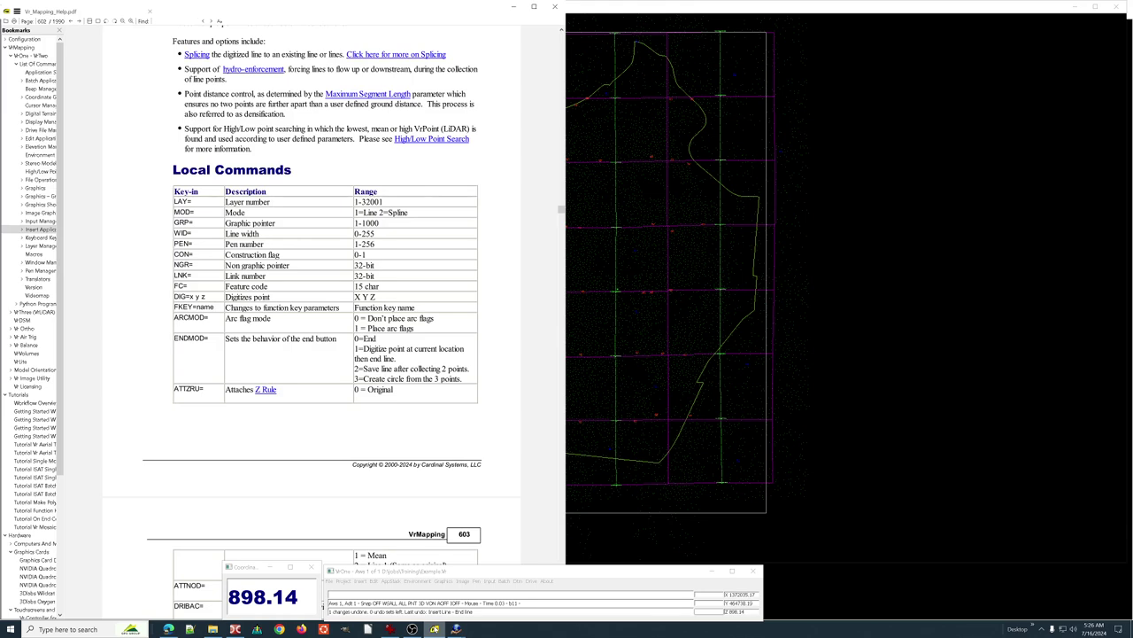
{"action": "scroll", "coordinate": [317, 321], "scroll_direction": "down", "scroll_amount": 2}
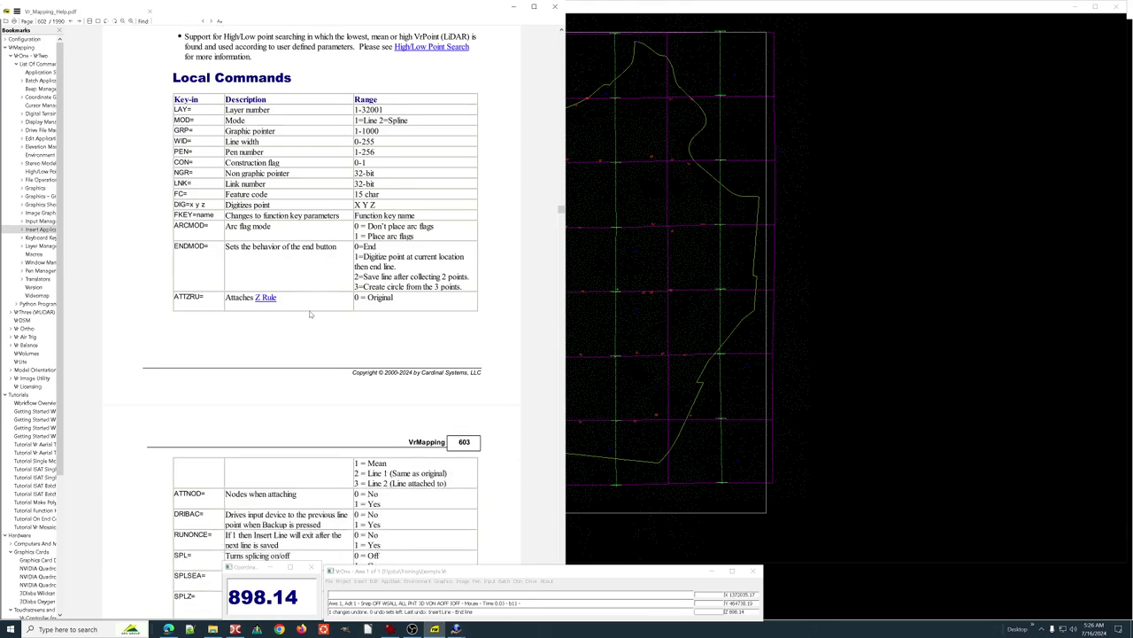
{"action": "scroll", "coordinate": [310, 314], "scroll_direction": "down", "scroll_amount": 3}
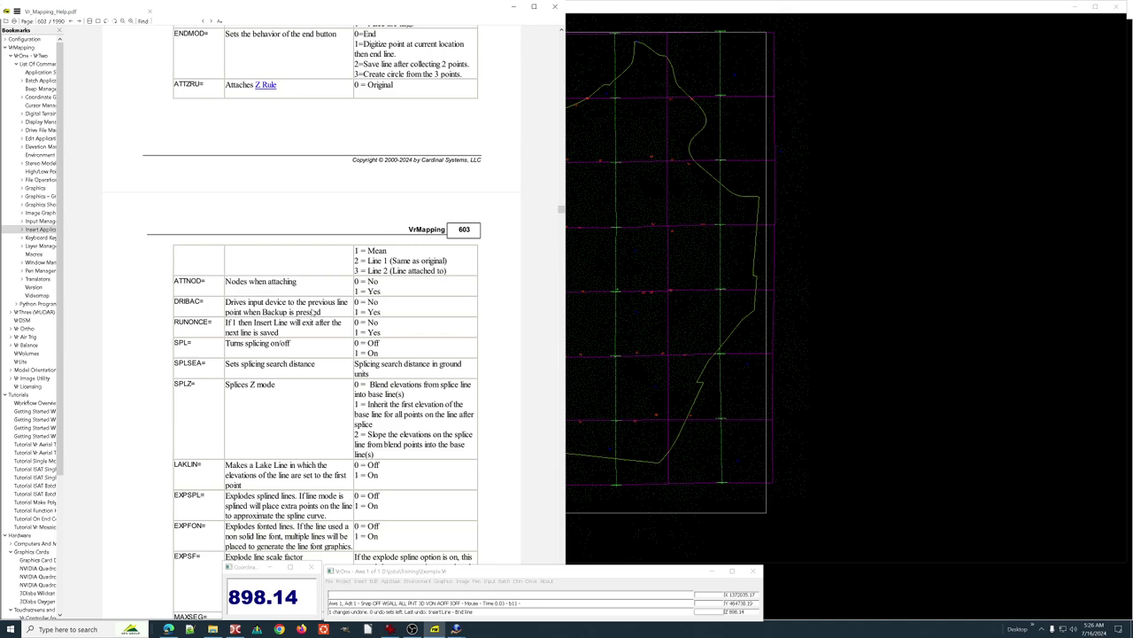
{"action": "scroll", "coordinate": [311, 311], "scroll_direction": "down", "scroll_amount": 3}
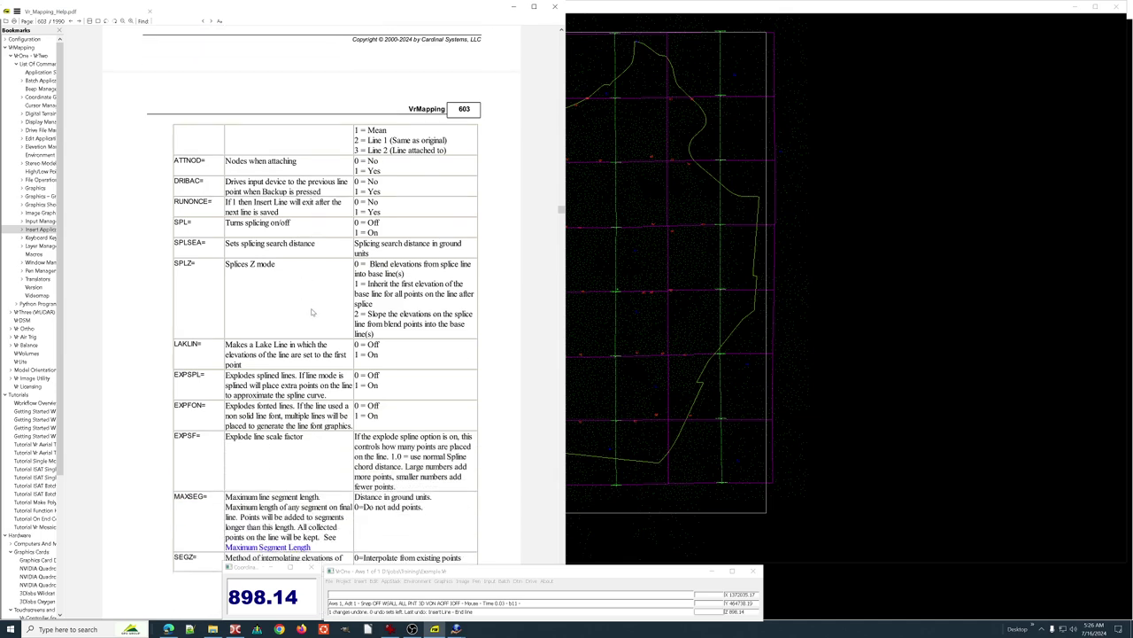
{"action": "scroll", "coordinate": [311, 312], "scroll_direction": "down", "scroll_amount": 2}
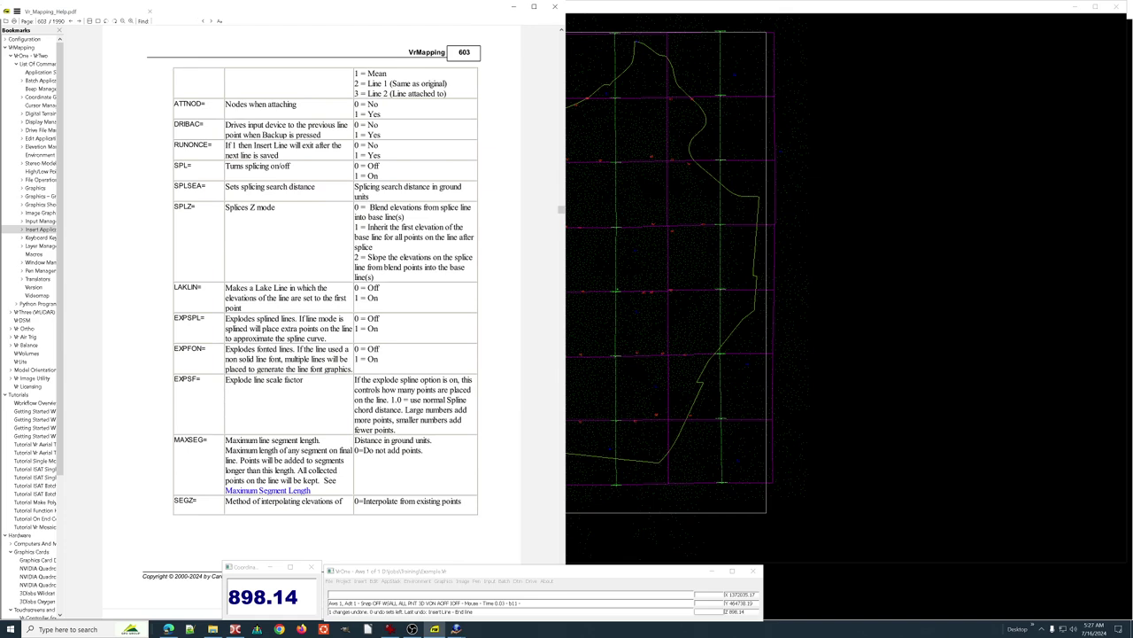
{"action": "scroll", "coordinate": [311, 312], "scroll_direction": "down", "scroll_amount": 1}
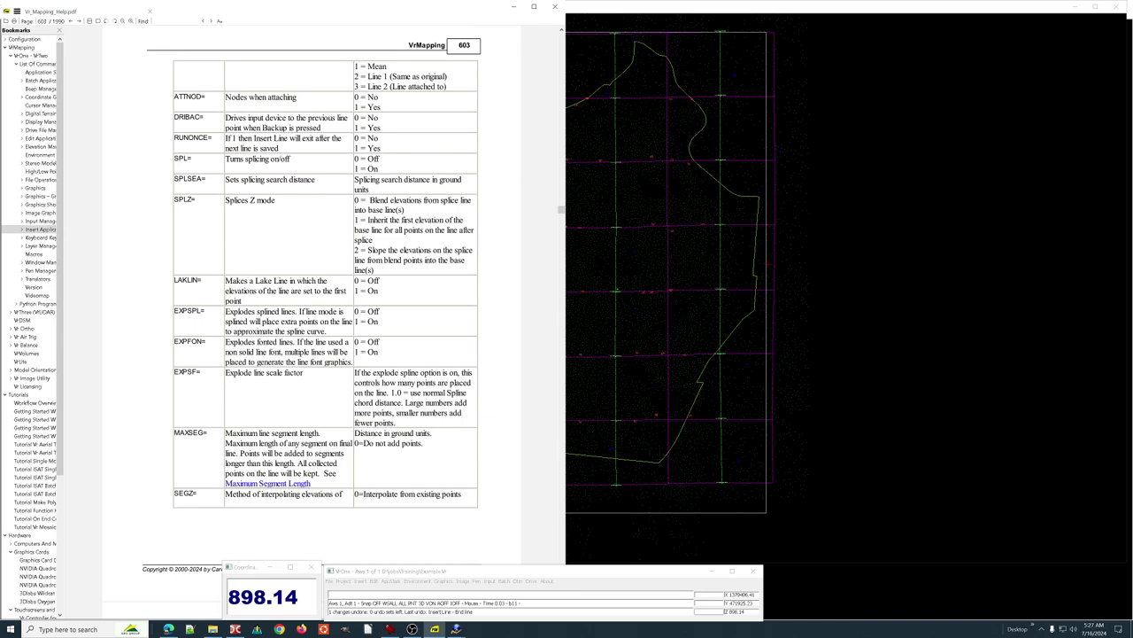
{"action": "key", "text": "alt+Tab"}
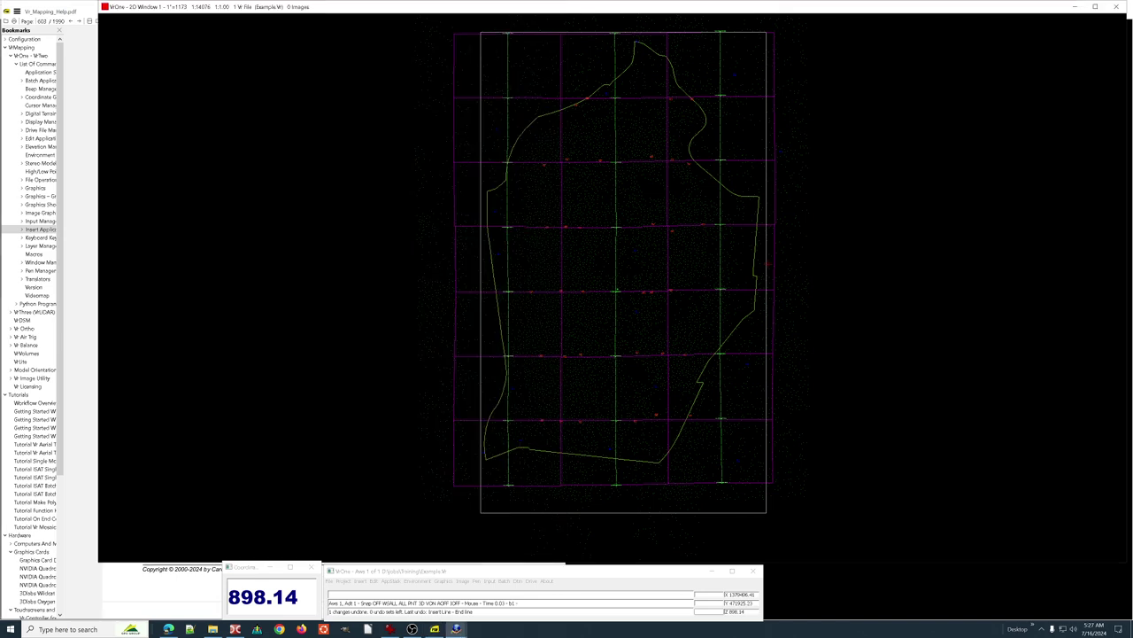
Zoom in closely on the curved breakline near the upper right of the site boundary.
{"action": "key", "text": "F5"}
{"action": "left_click", "coordinate": [722, 198]}
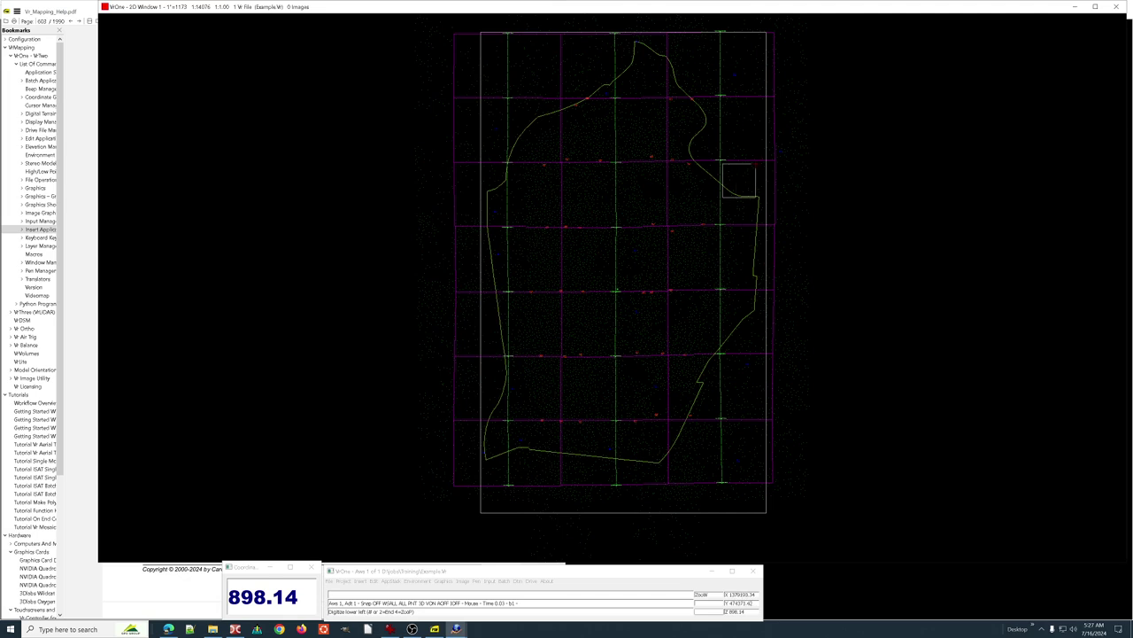
{"action": "left_click", "coordinate": [762, 161]}
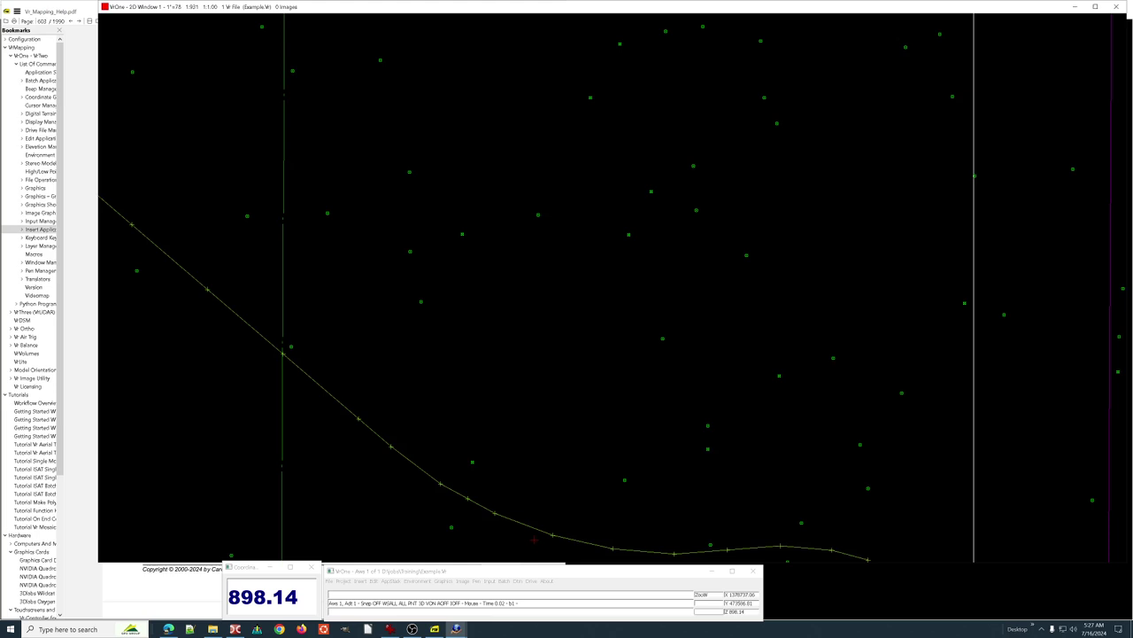
{"action": "scroll", "coordinate": [534, 538], "scroll_direction": "up", "scroll_amount": 2}
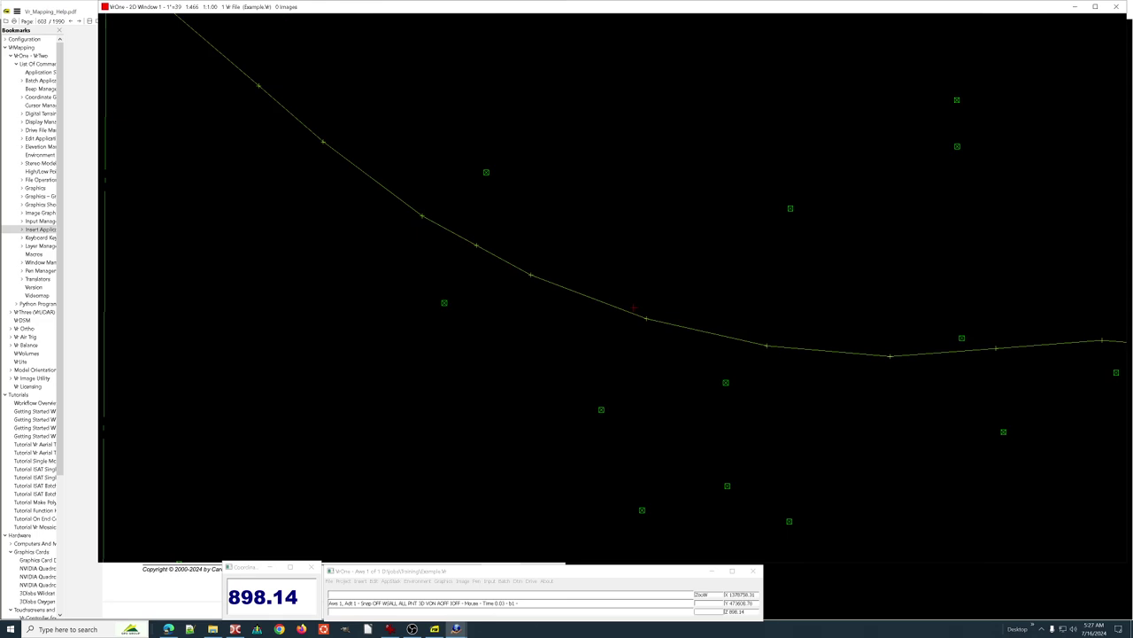
Stream-digitize a dense Insert Line above the curved breakline and open its parameters (max segment 10).
{"action": "key", "text": "F2"}
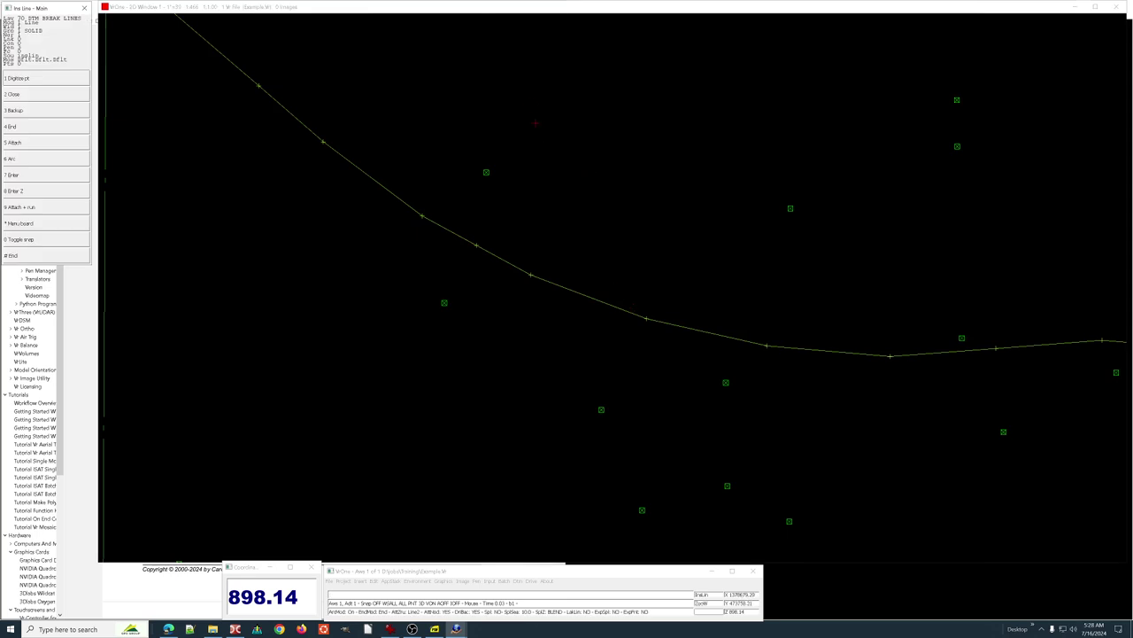
{"action": "mouse_move", "coordinate": [494, 92]}
{"action": "left_mouse_down"}
{"action": "mouse_move", "coordinate": [593, 90]}
{"action": "mouse_move", "coordinate": [629, 110]}
{"action": "mouse_move", "coordinate": [656, 131]}
{"action": "mouse_move", "coordinate": [648, 220]}
{"action": "left_mouse_up"}
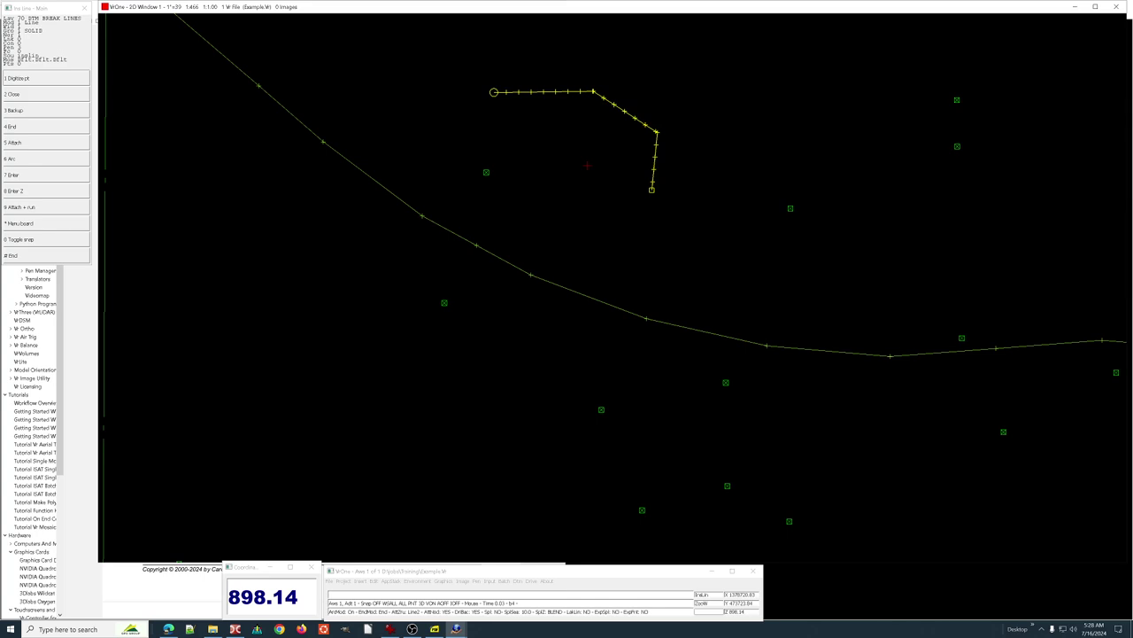
{"action": "key", "text": "7"}
{"action": "key", "text": "7"}
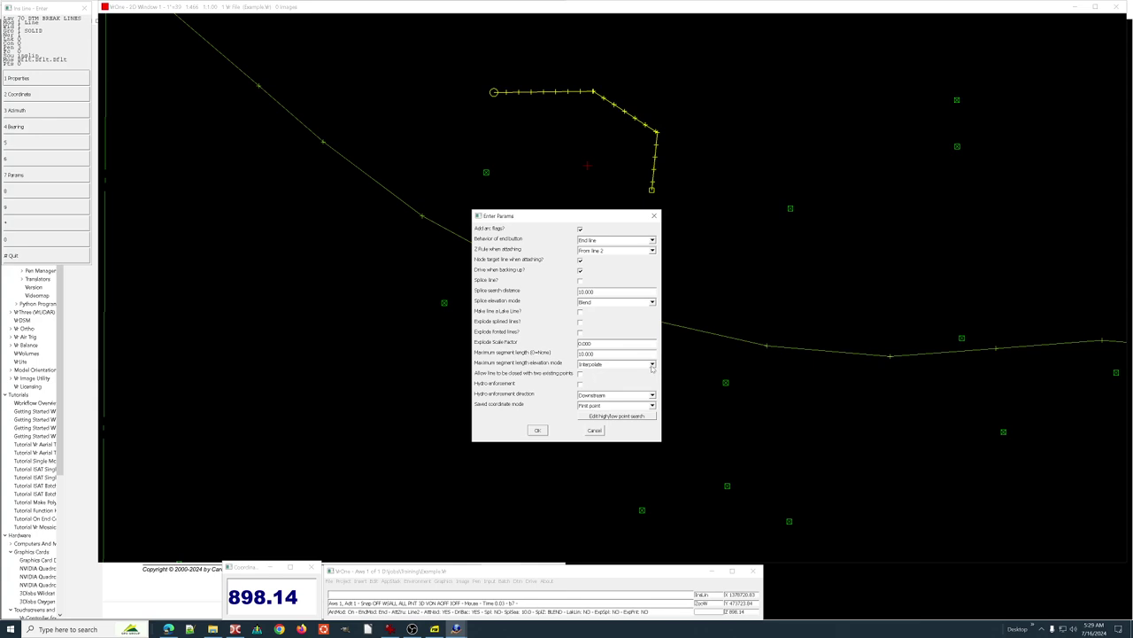
Review the Interpolate elevation mode and Drive when backing up option, then cancel Enter Params unchanged.
{"action": "left_click", "coordinate": [652, 365]}
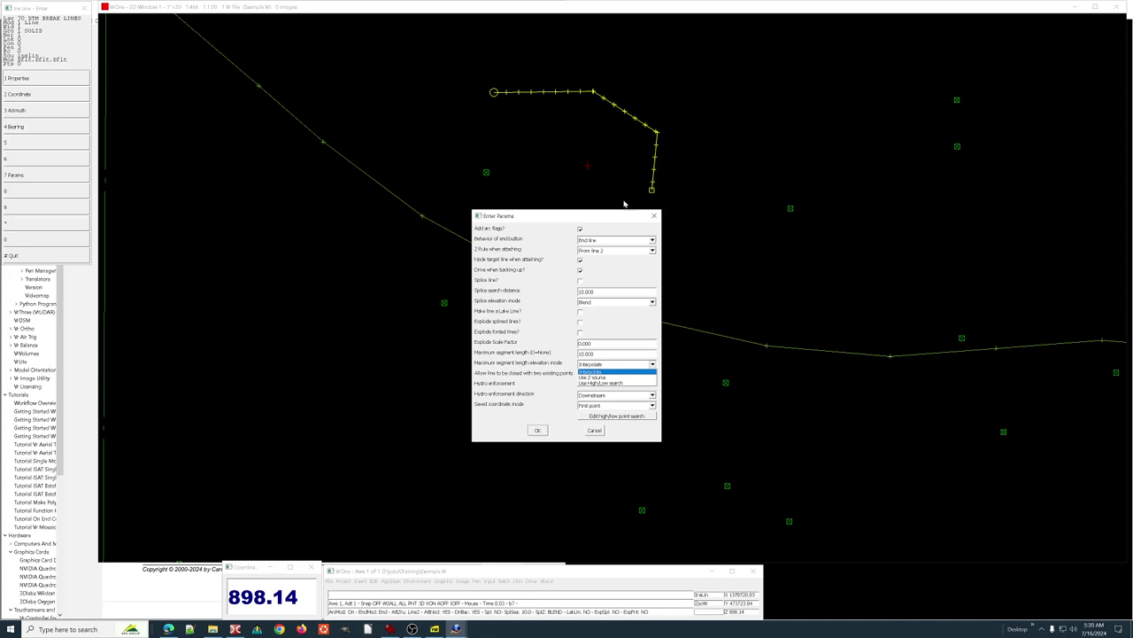
{"action": "left_click", "coordinate": [580, 270]}
{"action": "left_click", "coordinate": [603, 371]}
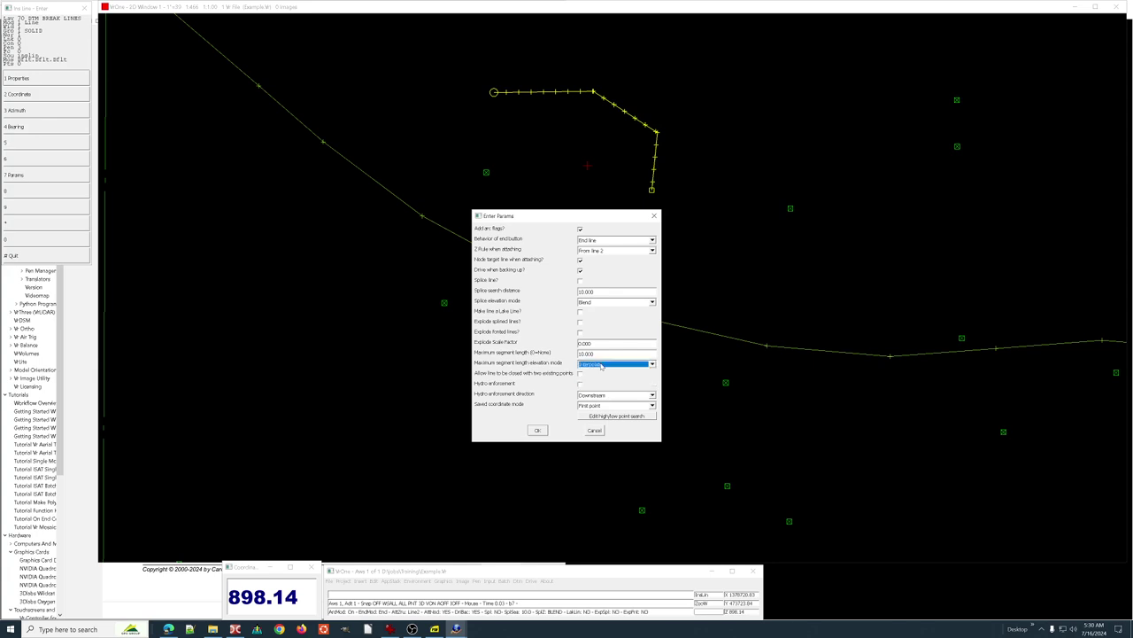
{"action": "left_click", "coordinate": [594, 430]}
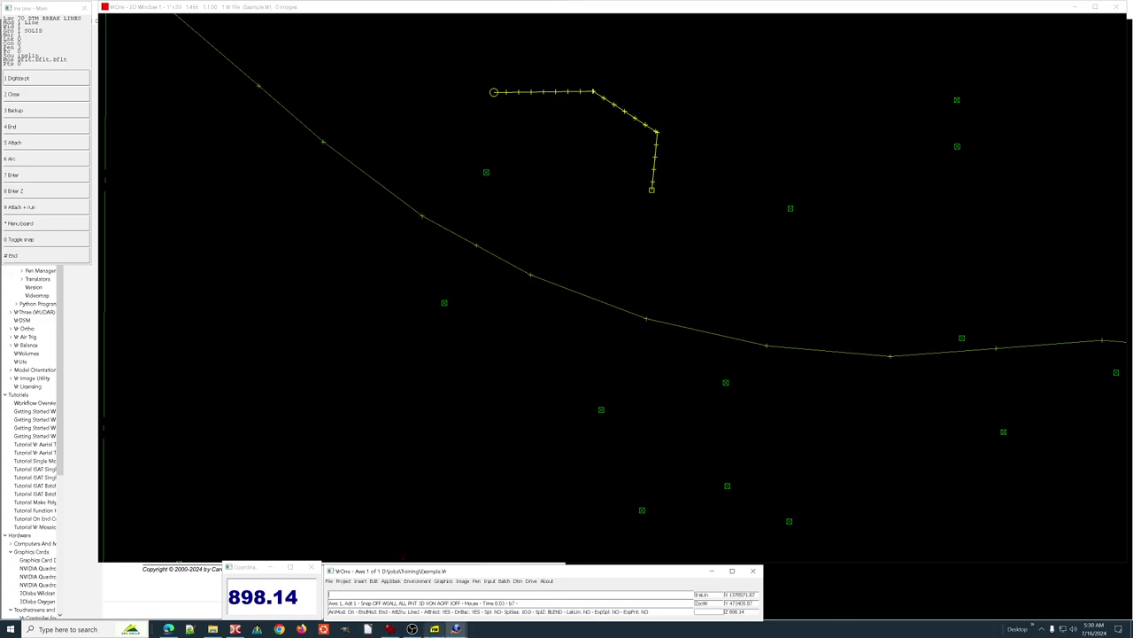
Check MAXSEG in the help PDF and set maxseg=100 at the VrOne command line.
{"action": "left_click", "coordinate": [434, 629]}
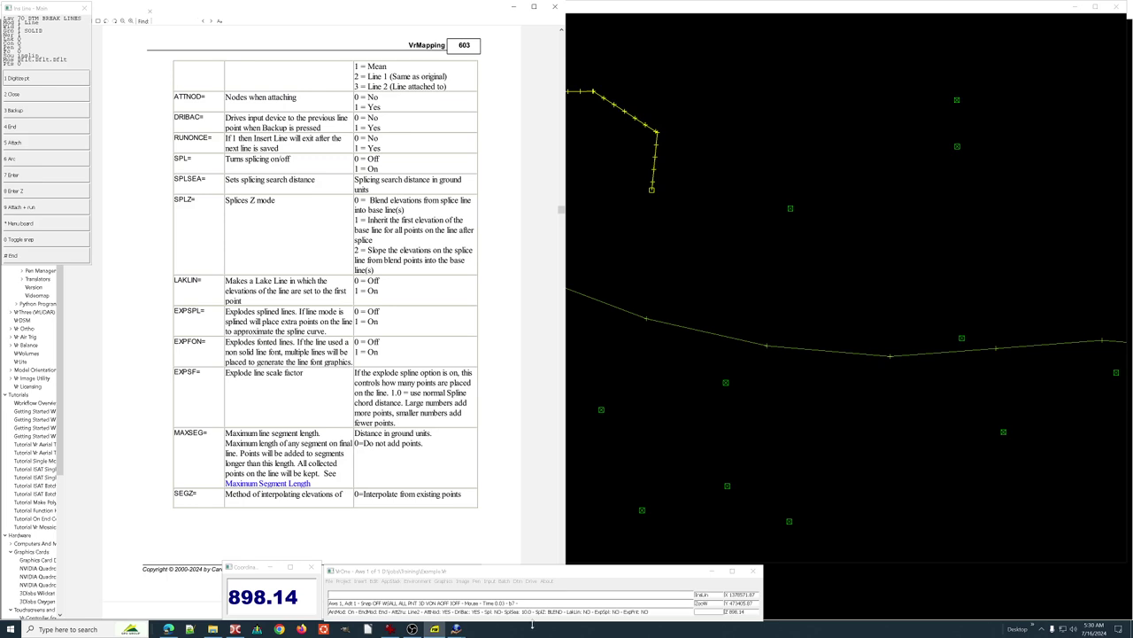
{"action": "key", "text": "alt+Tab"}
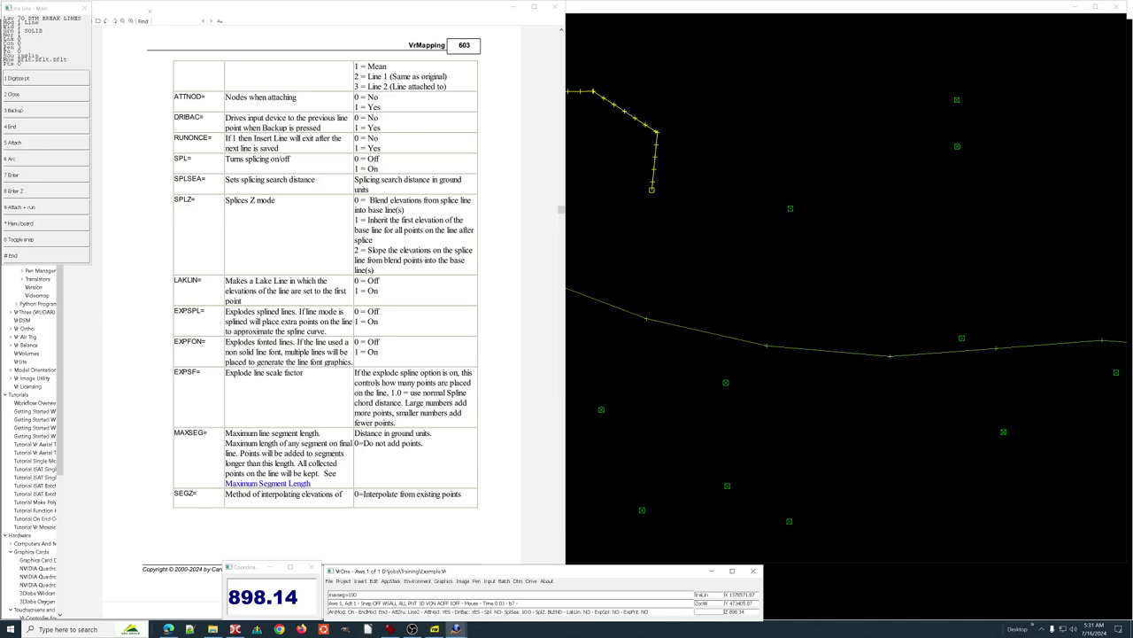
{"action": "key", "text": "Return"}
Digitize a three-point V-shaped line right of the yellow line, ending near the curve.
{"action": "left_click", "coordinate": [634, 85]}
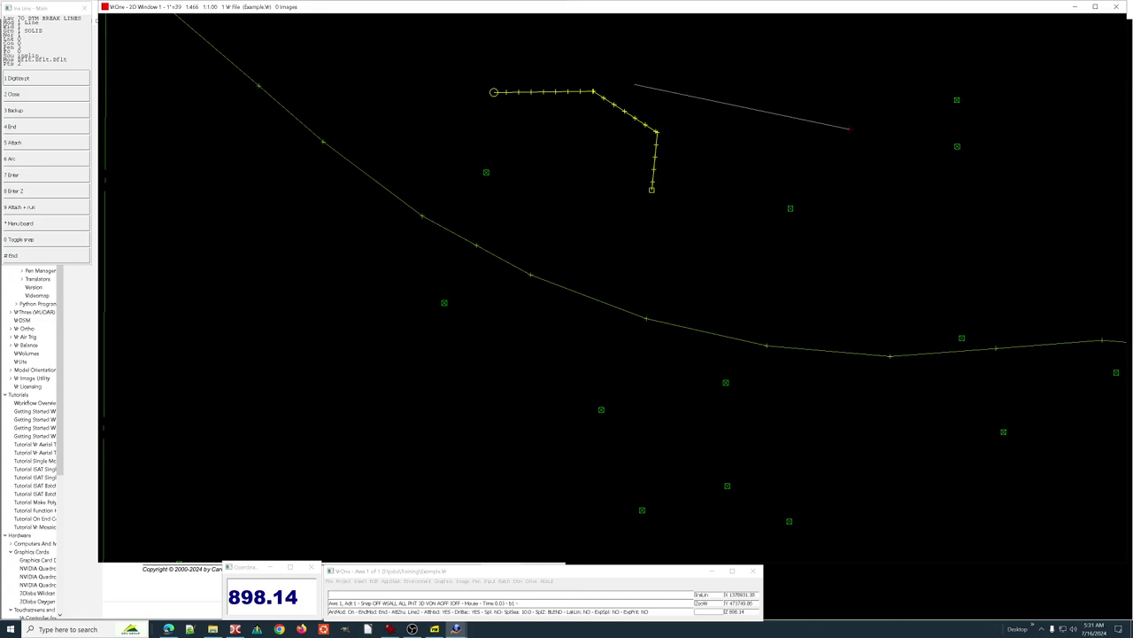
{"action": "left_click", "coordinate": [848, 129]}
{"action": "left_click", "coordinate": [626, 275]}
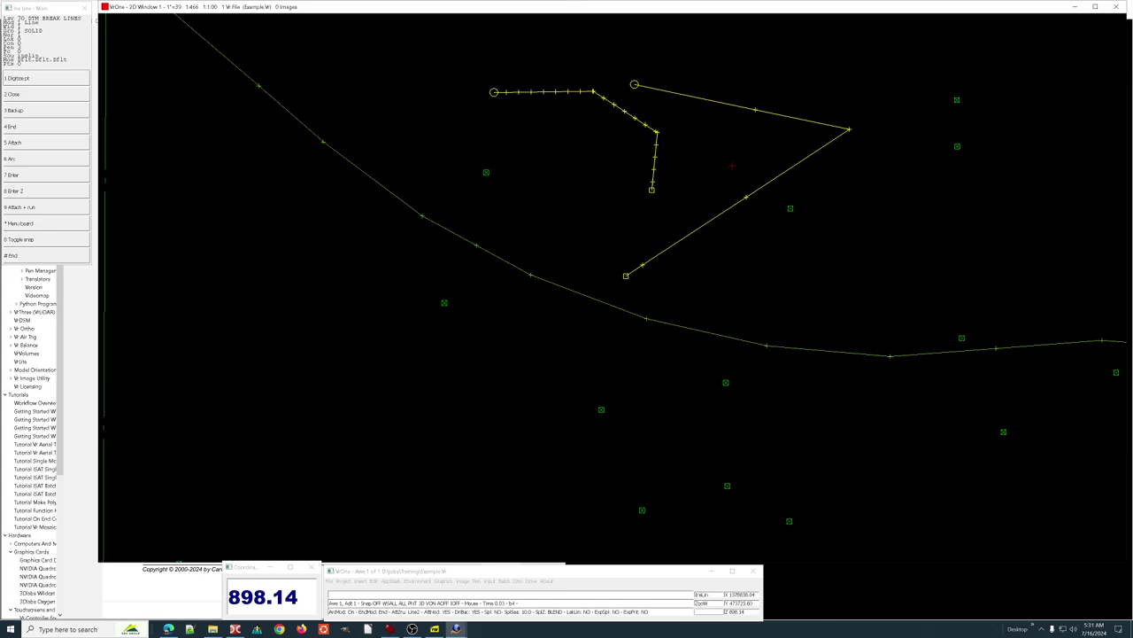
Insert a three-vertex yellow line from upper centre down right, hooking back to a square end marker.
{"action": "left_click", "coordinate": [493, 589]}
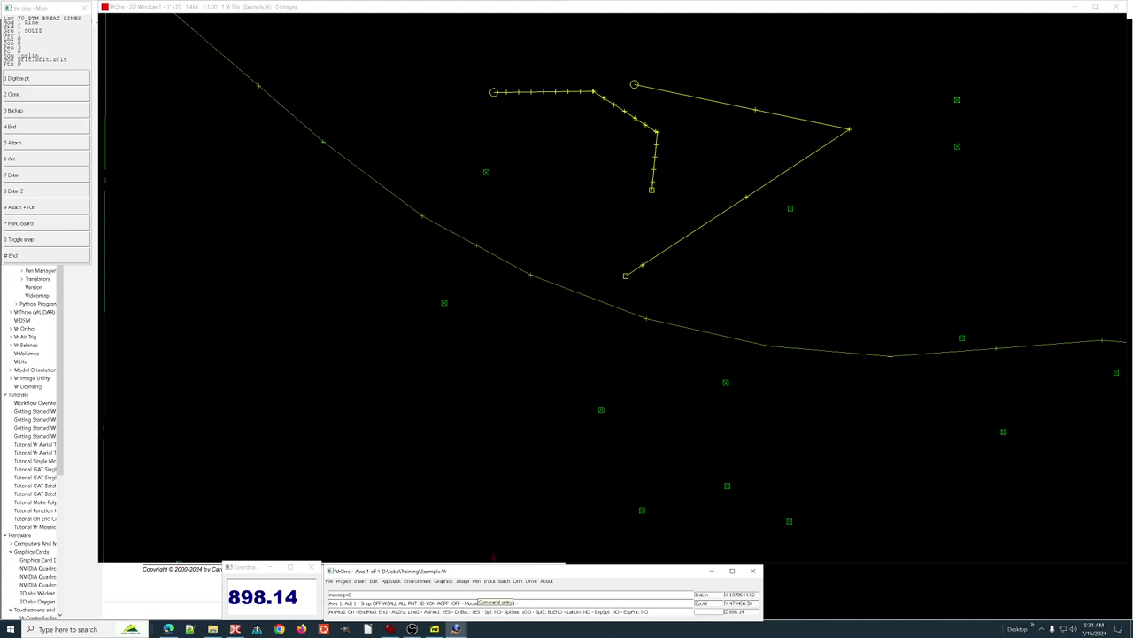
{"action": "key", "text": "Return"}
{"action": "left_click", "coordinate": [455, 124]}
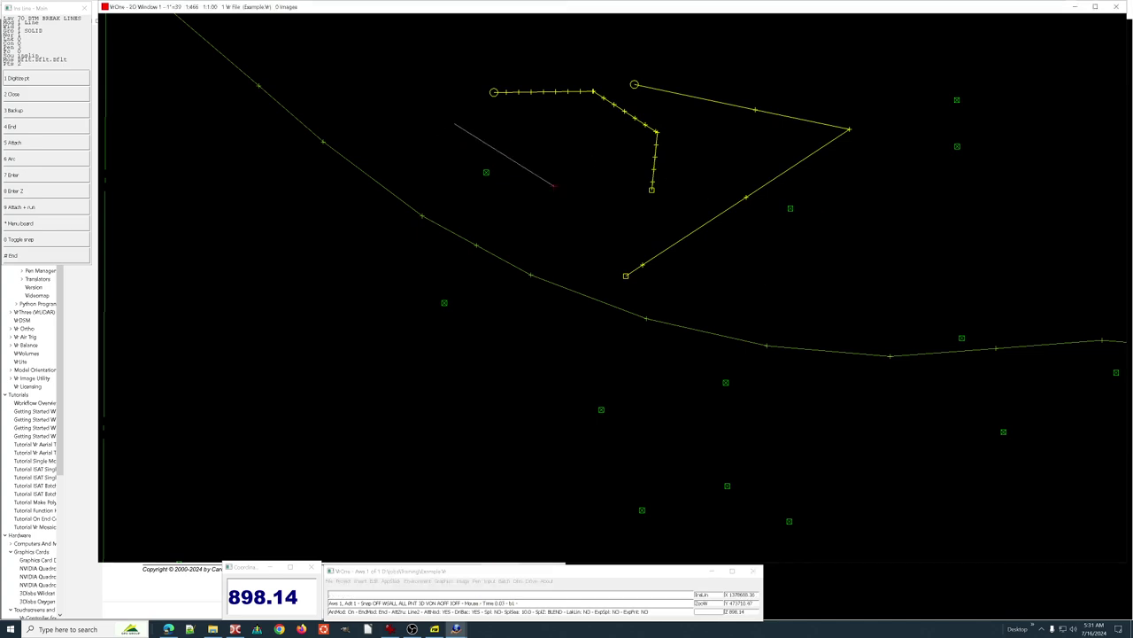
{"action": "left_click", "coordinate": [576, 198]}
{"action": "left_click", "coordinate": [857, 291]}
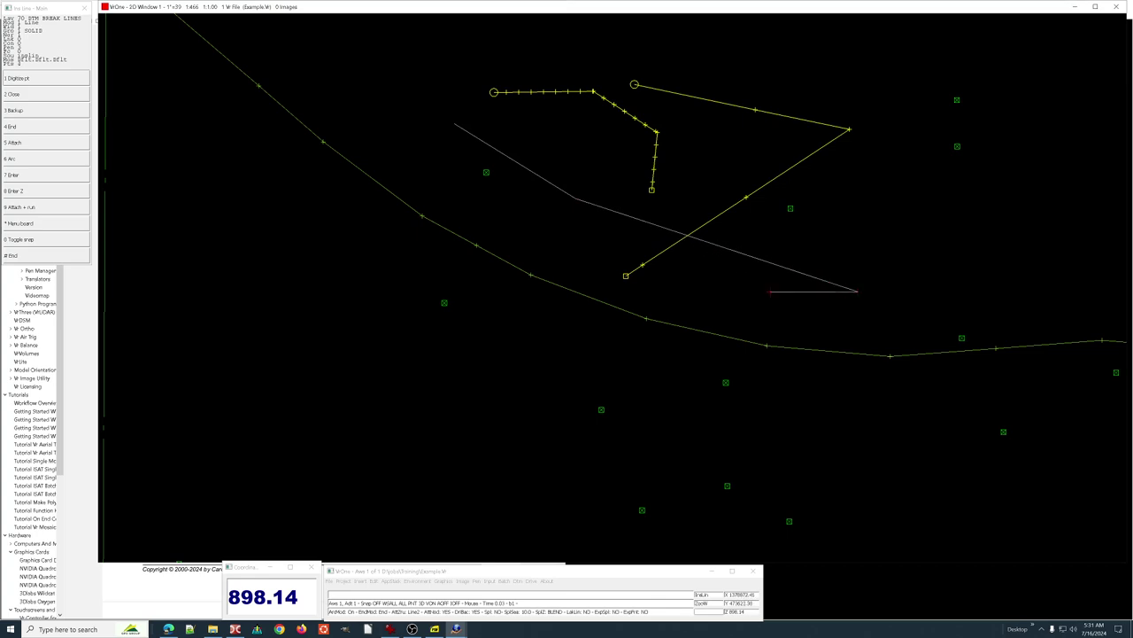
{"action": "right_click", "coordinate": [719, 301]}
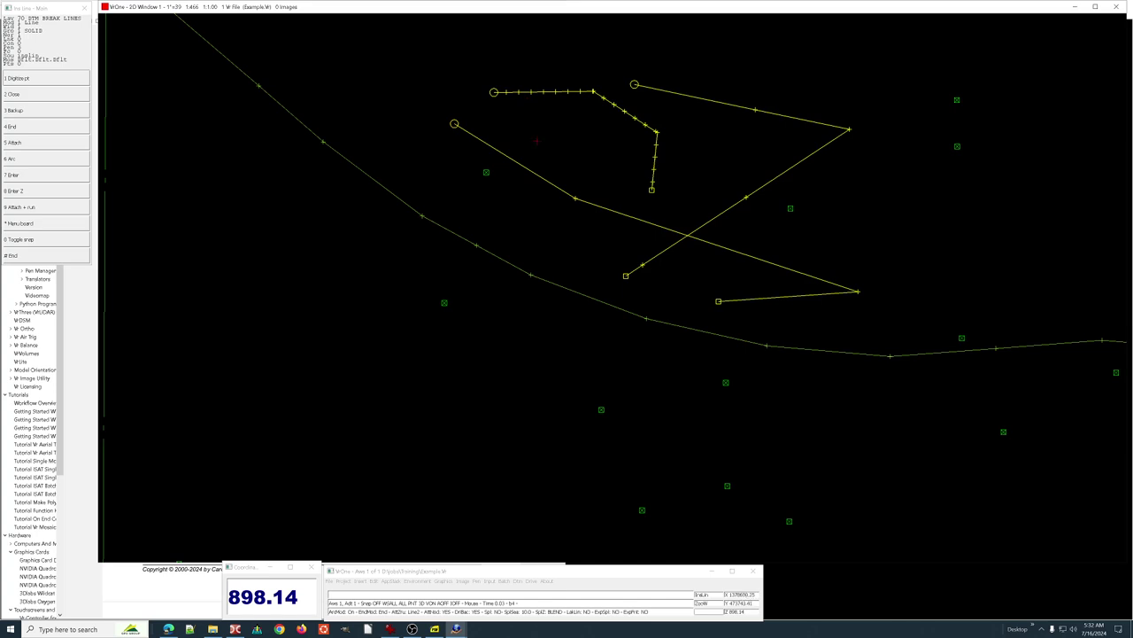
Exit Insert Line with z and save the Insert Line function key settings in Vr Function Key Edit.
{"action": "key", "text": "z"}
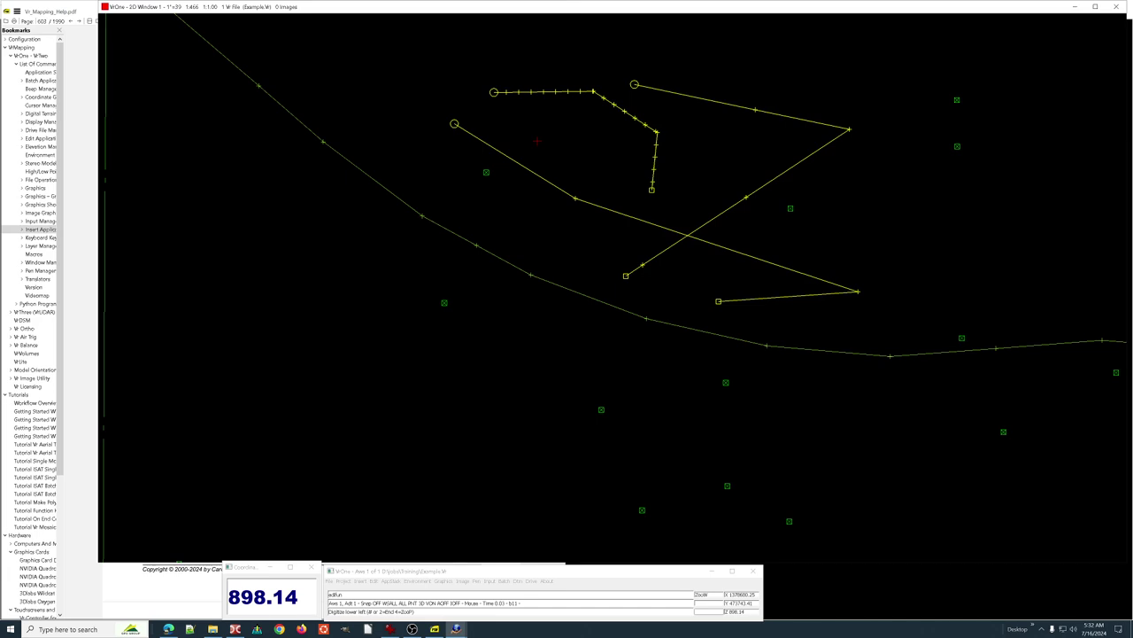
{"action": "key", "text": "ctrl+f"}
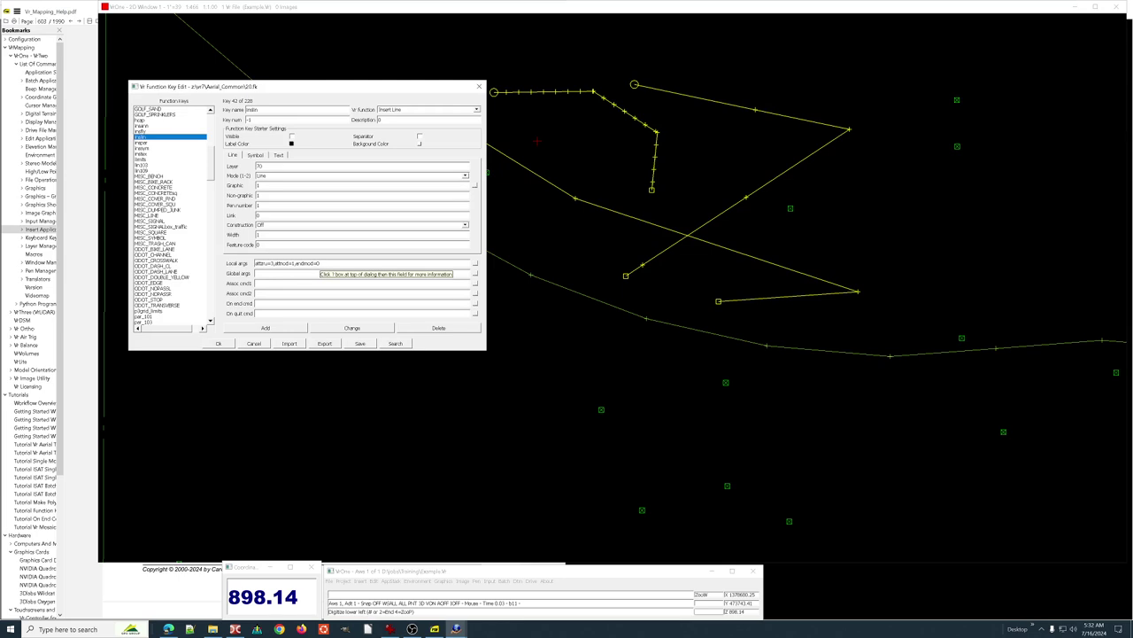
{"action": "left_click", "coordinate": [363, 344]}
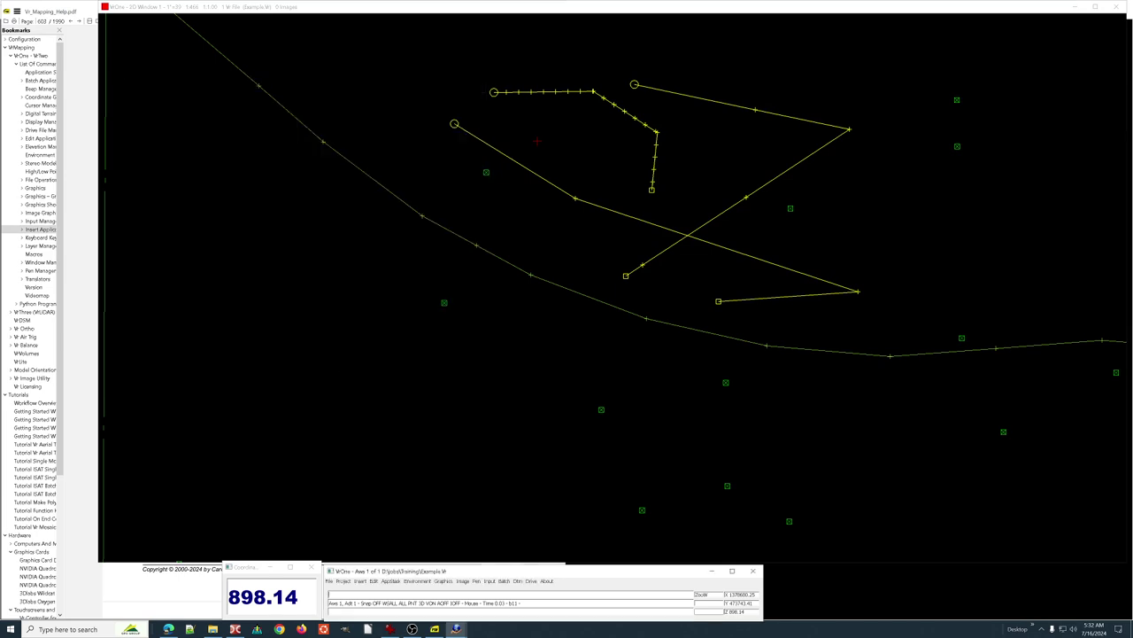
Draw a two-point test line with F1, exit the tool, and undo the last four changes.
{"action": "left_click", "coordinate": [443, 324]}
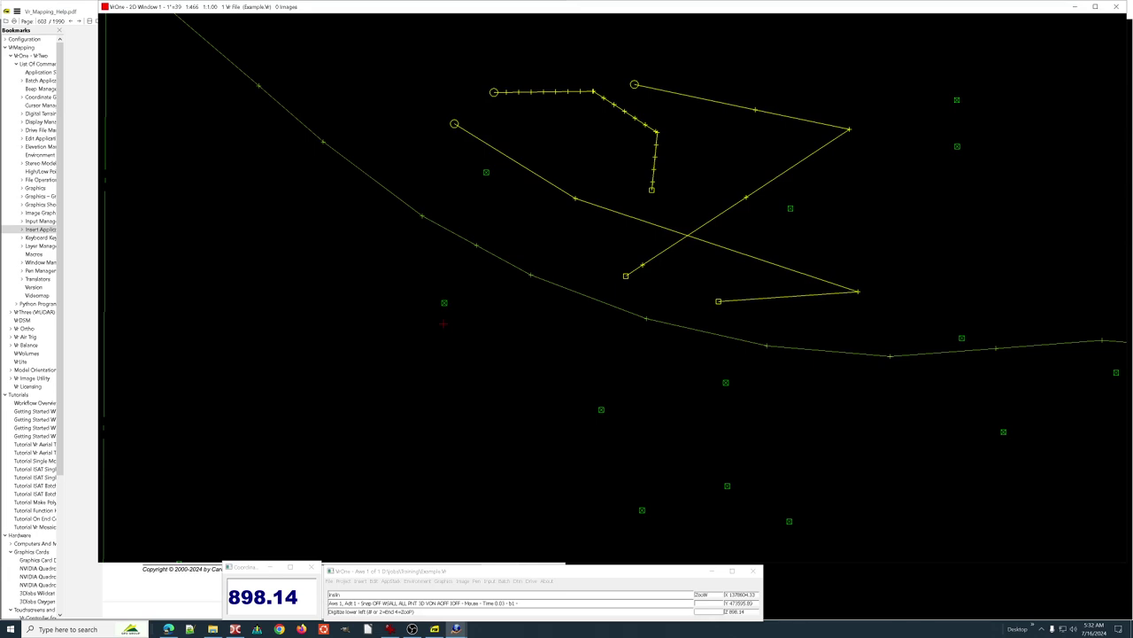
{"action": "key", "text": "F1"}
{"action": "left_click", "coordinate": [432, 281]}
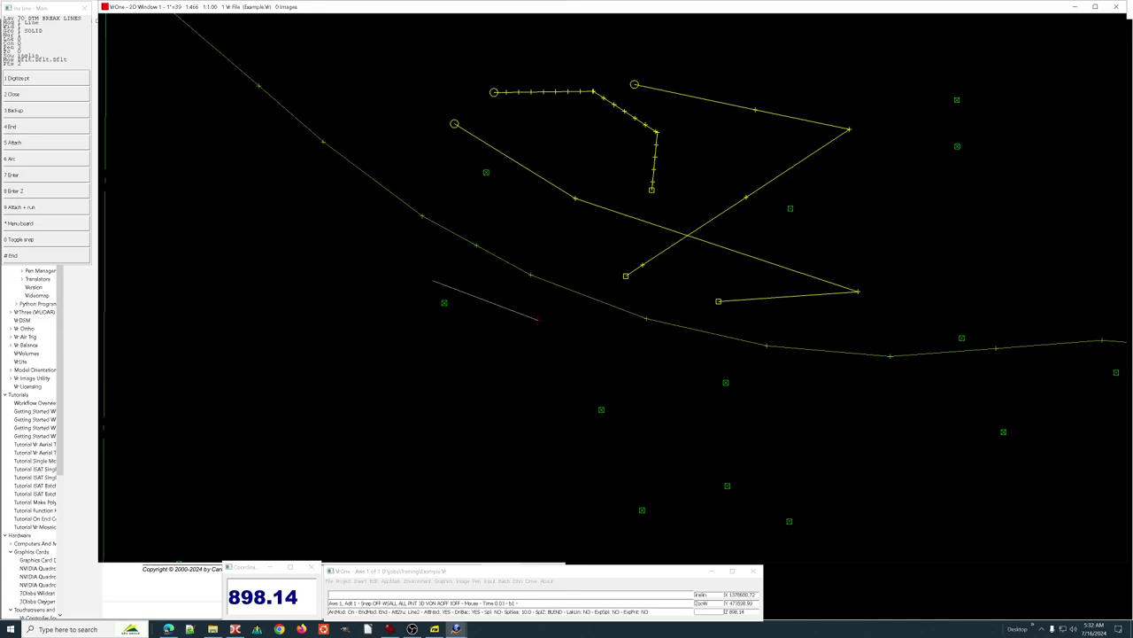
{"action": "left_click", "coordinate": [538, 320]}
{"action": "key", "text": "4"}
{"action": "key", "text": "Escape"}
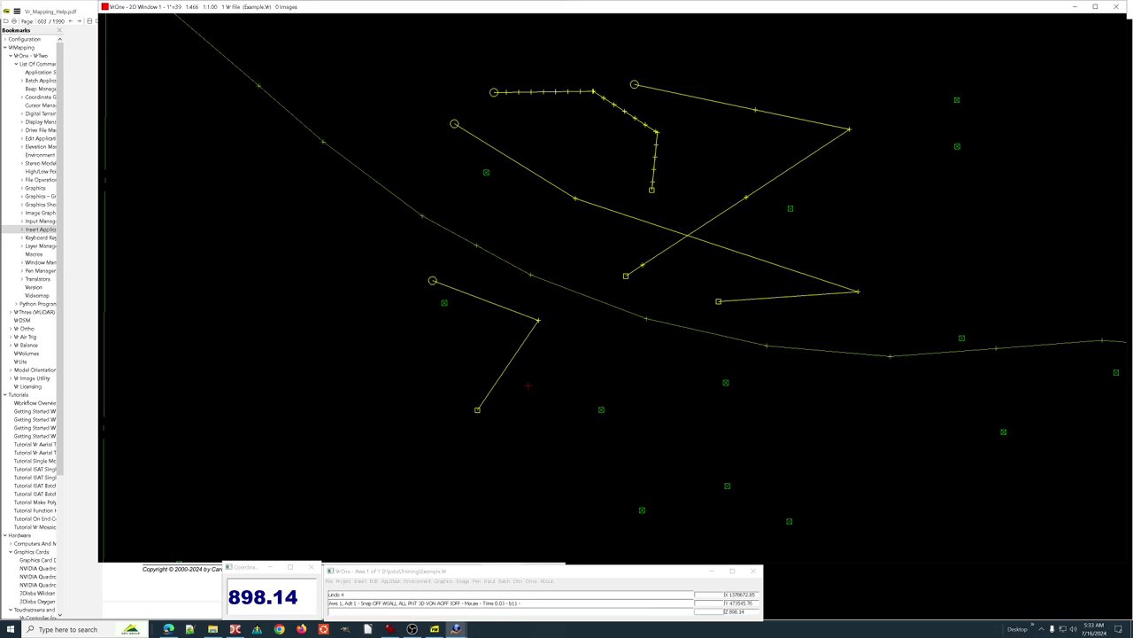
{"action": "key", "text": "ctrl+z"}
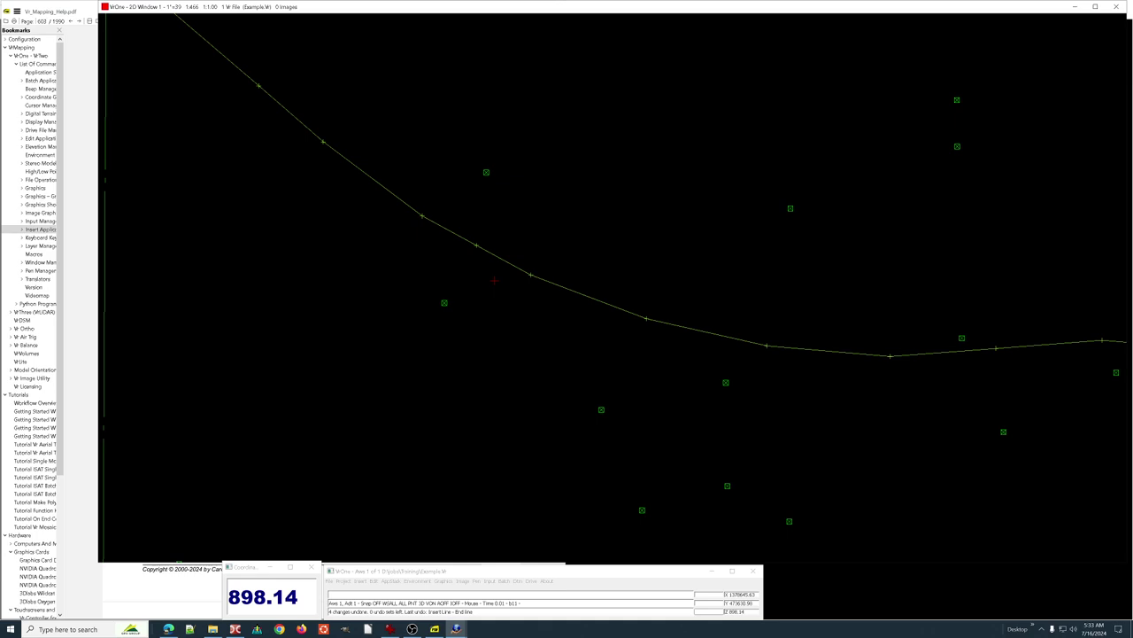
Bring up Vr_Mapping_Help.pdf and scroll the Insert Line parameters table to page 604.
{"action": "left_click", "coordinate": [434, 629]}
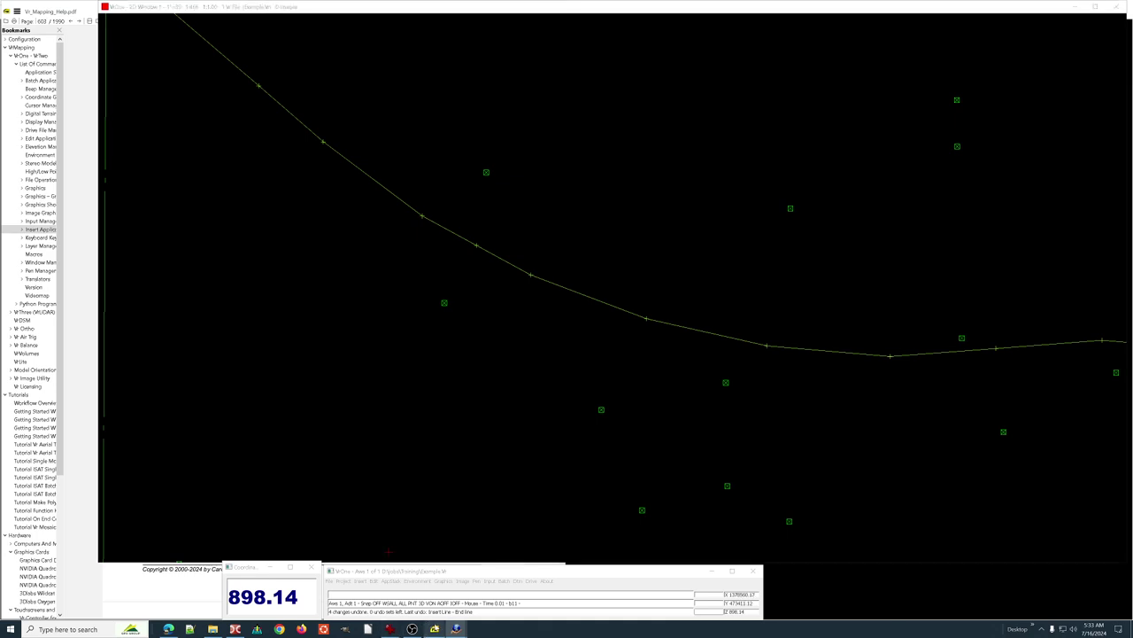
{"action": "scroll", "coordinate": [275, 212], "scroll_direction": "up", "scroll_amount": 10}
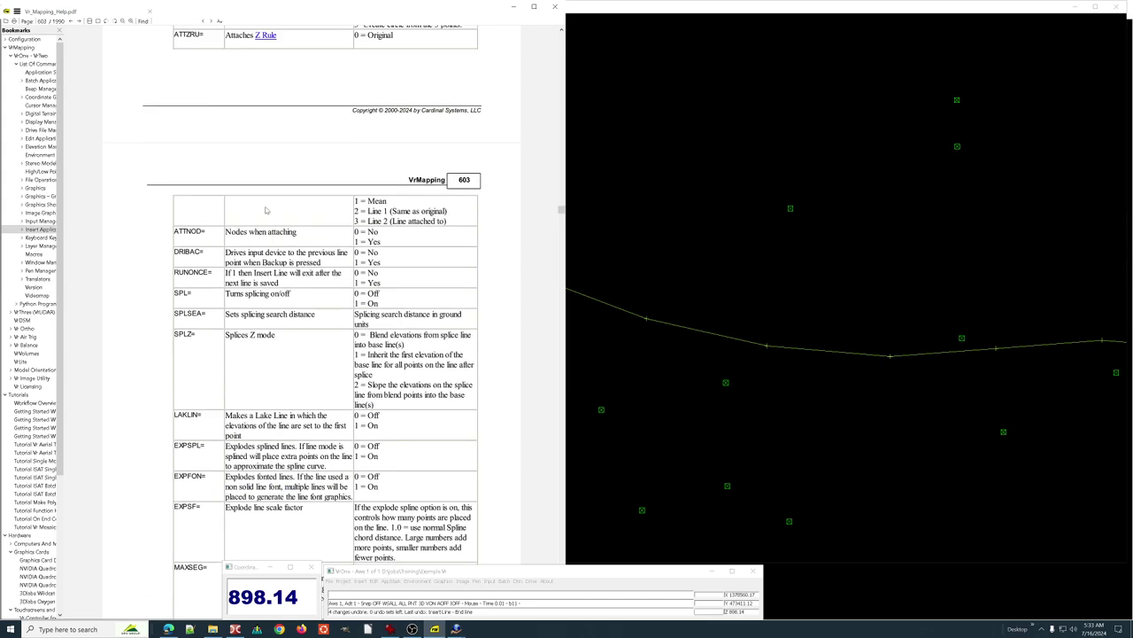
{"action": "scroll", "coordinate": [267, 210], "scroll_direction": "down", "scroll_amount": 8}
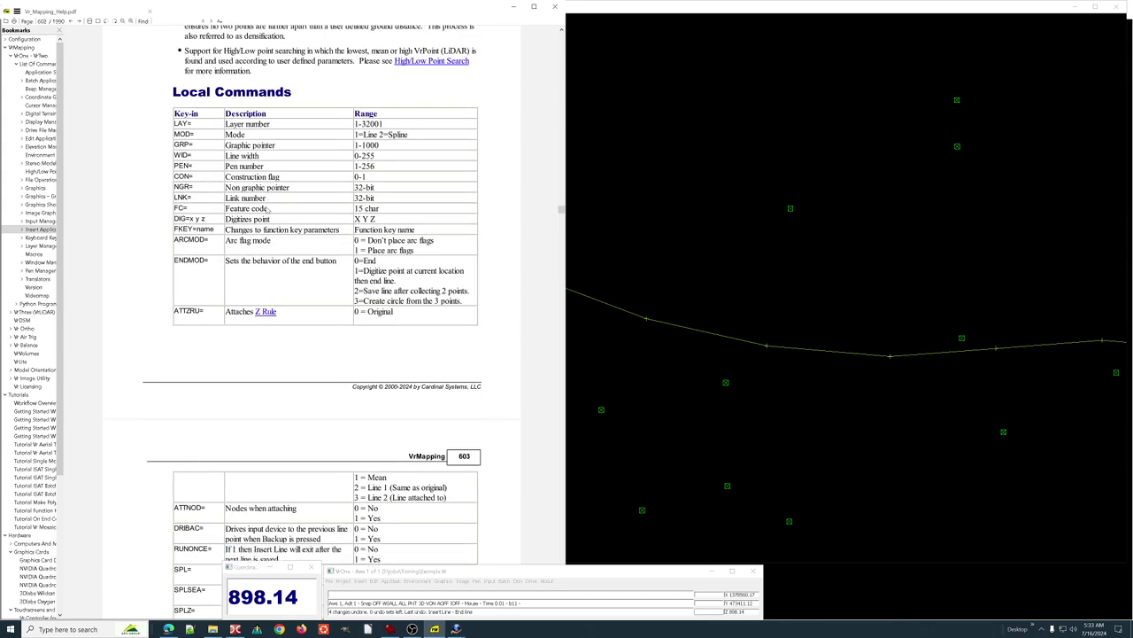
{"action": "scroll", "coordinate": [264, 222], "scroll_direction": "down", "scroll_amount": 5}
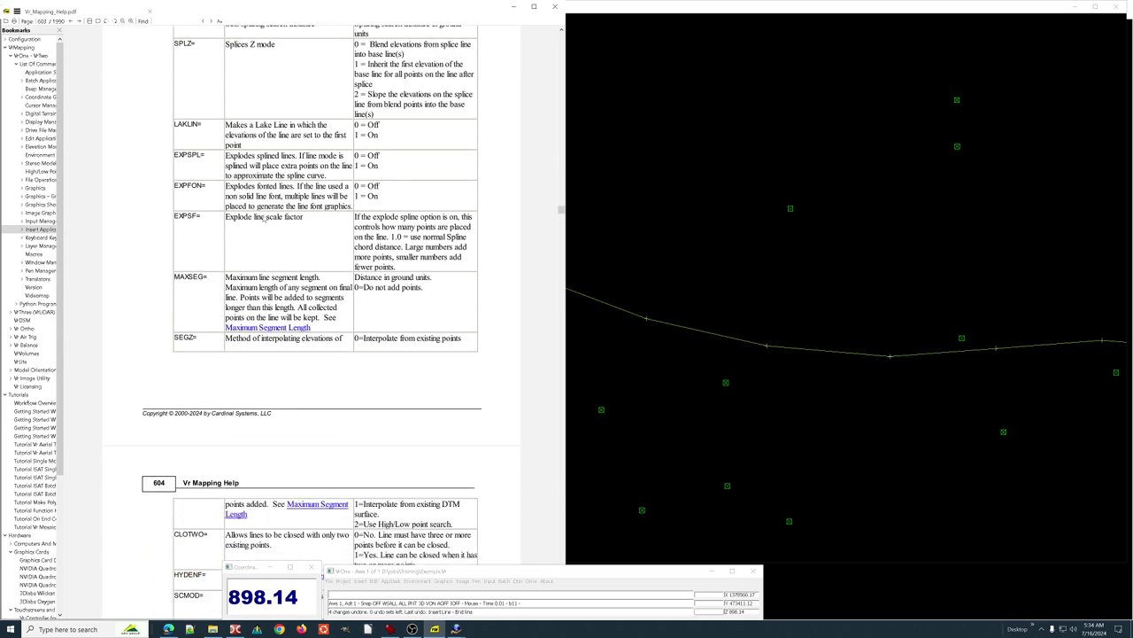
{"action": "scroll", "coordinate": [263, 220], "scroll_direction": "down", "scroll_amount": 1}
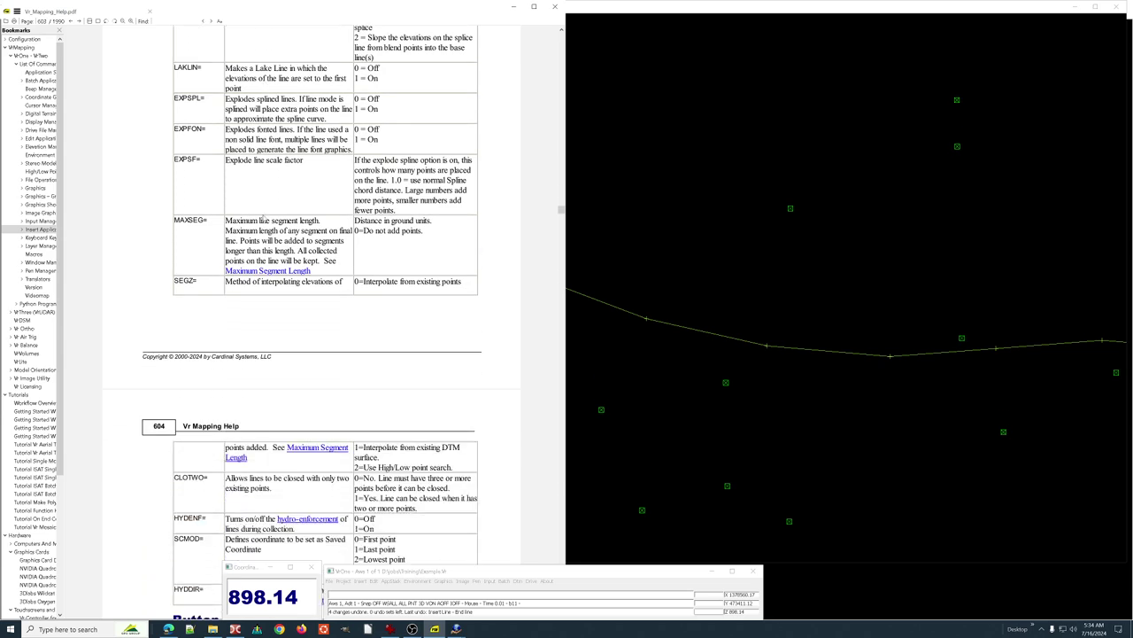
{"action": "scroll", "coordinate": [263, 220], "scroll_direction": "down", "scroll_amount": 1}
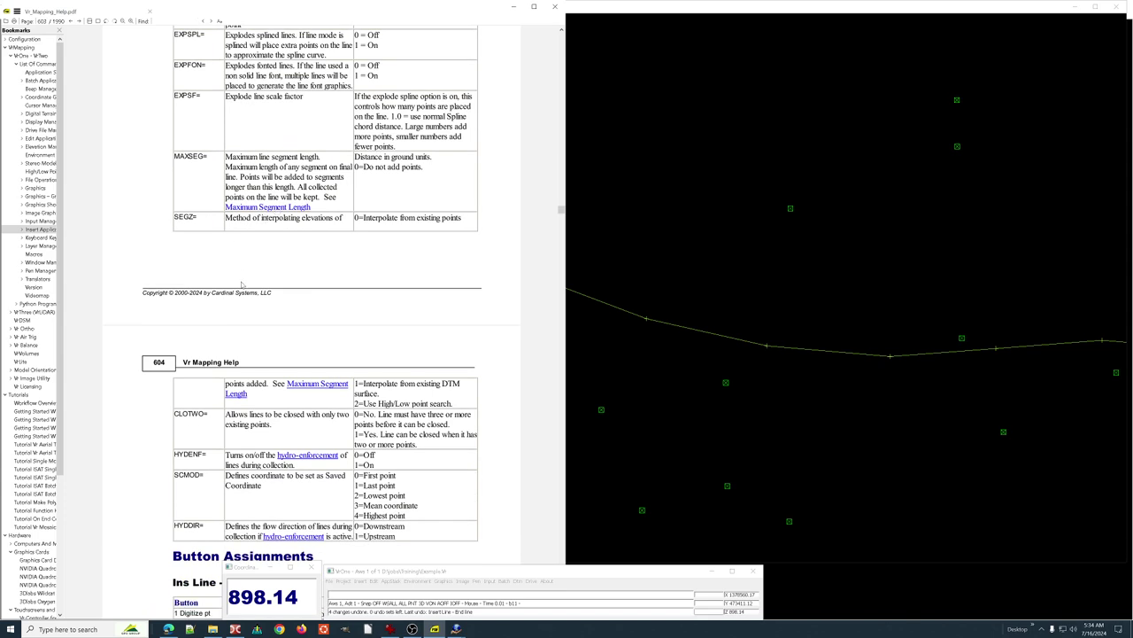
{"action": "scroll", "coordinate": [242, 284], "scroll_direction": "down", "scroll_amount": 2}
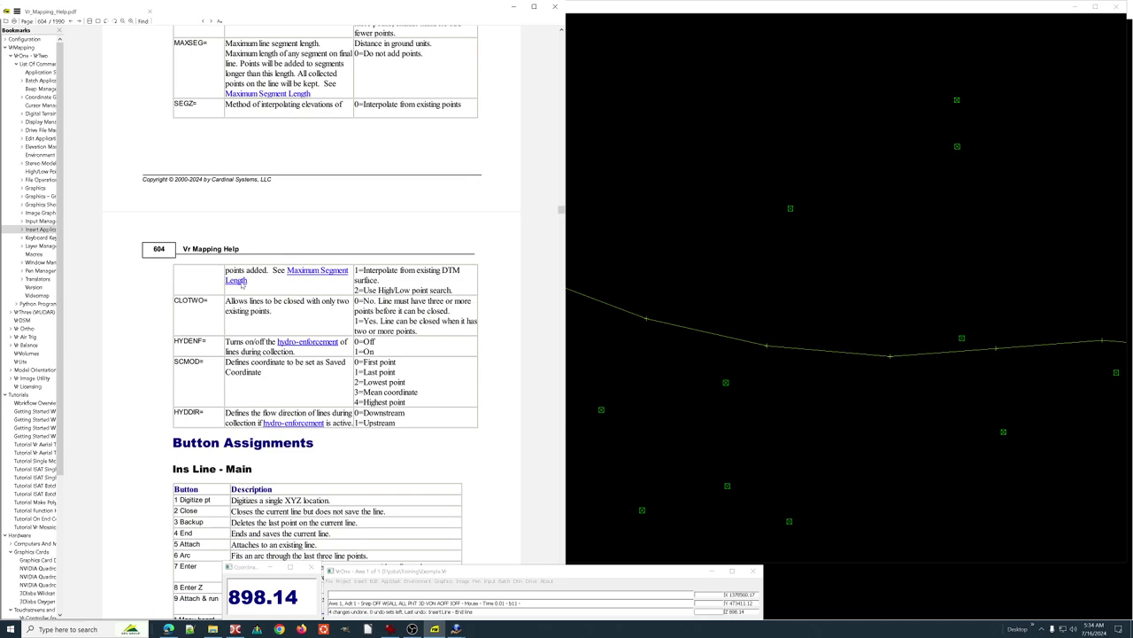
{"action": "scroll", "coordinate": [242, 284], "scroll_direction": "down", "scroll_amount": 1}
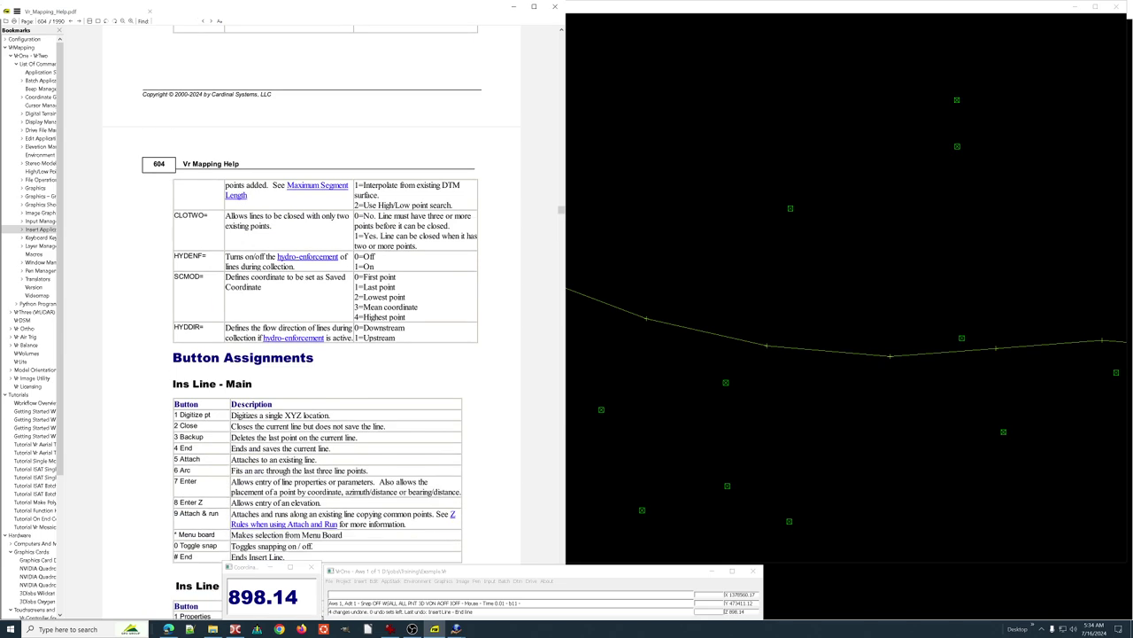
{"action": "scroll", "coordinate": [247, 253], "scroll_direction": "up", "scroll_amount": 3}
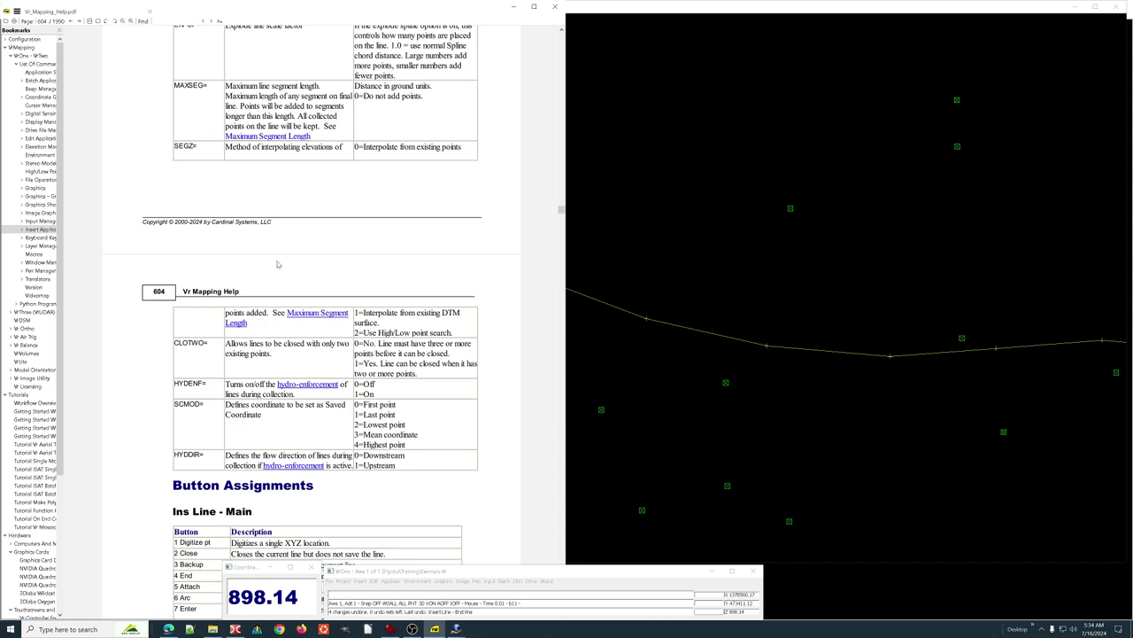
Scroll to the Ins Line - Main button assignments and expand the Insert Applications bookmark.
{"action": "scroll", "coordinate": [282, 266], "scroll_direction": "down", "scroll_amount": 3}
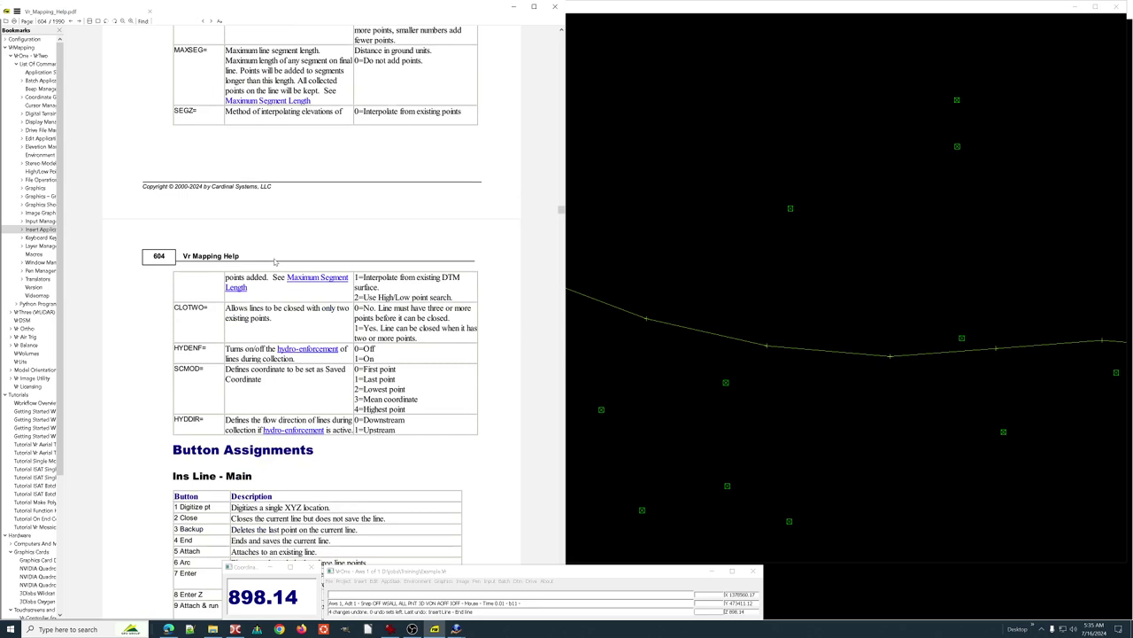
{"action": "scroll", "coordinate": [281, 266], "scroll_direction": "down", "scroll_amount": 5}
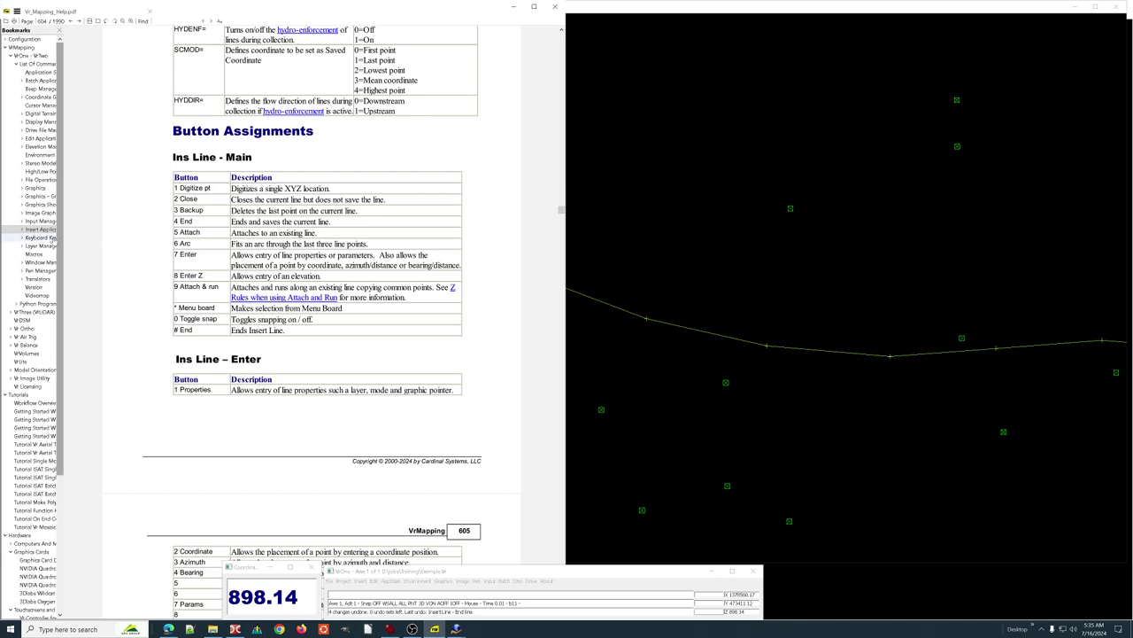
{"action": "left_click", "coordinate": [22, 230]}
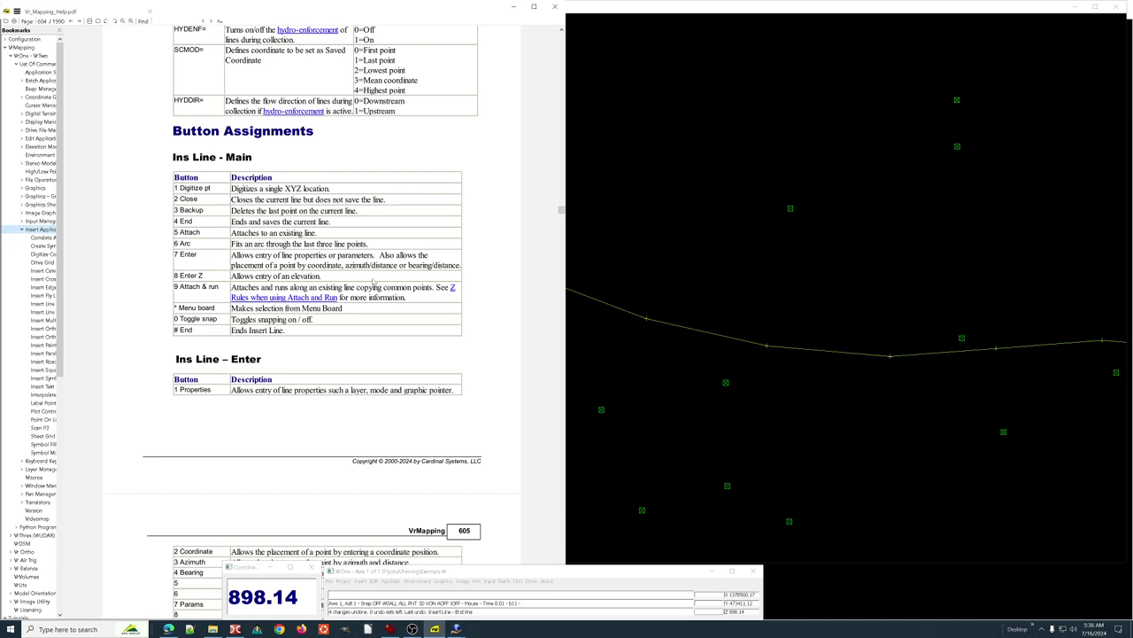
{"action": "scroll", "coordinate": [374, 282], "scroll_direction": "up", "scroll_amount": 4}
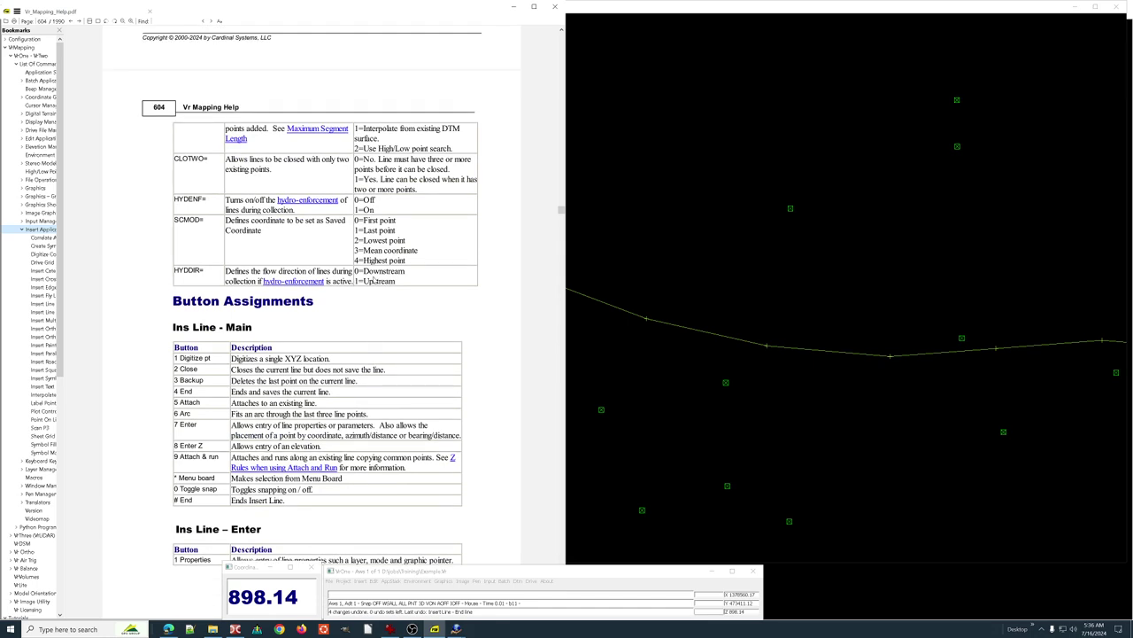
Start Insert Symbol with F5 in the map window on the spot-elevation layer.
{"action": "left_click", "coordinate": [623, 221]}
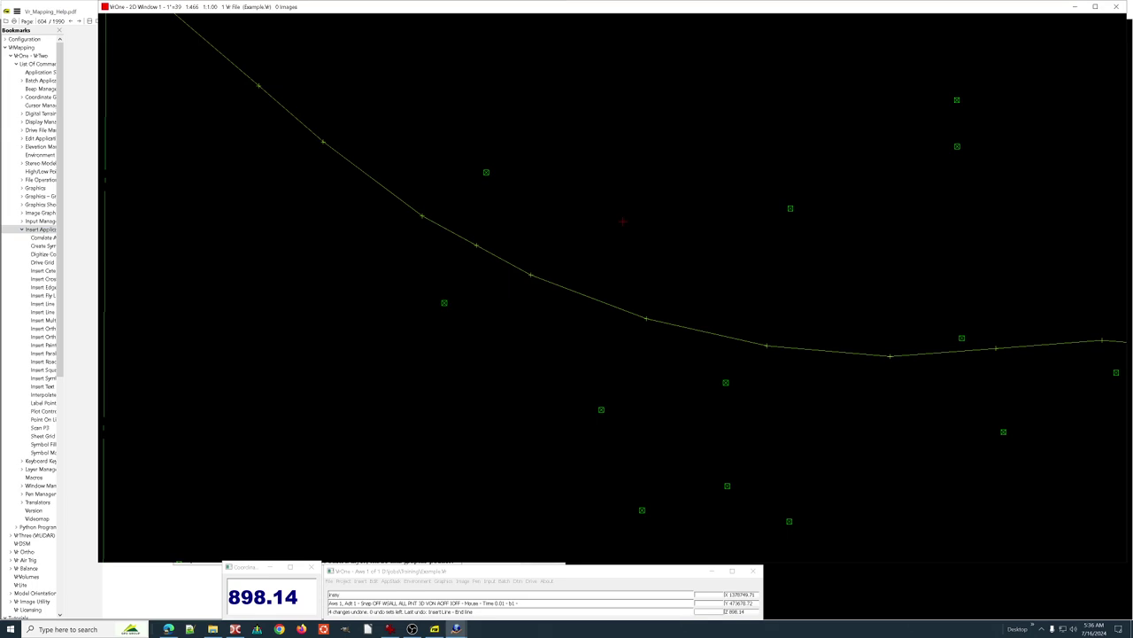
{"action": "key", "text": "F5"}
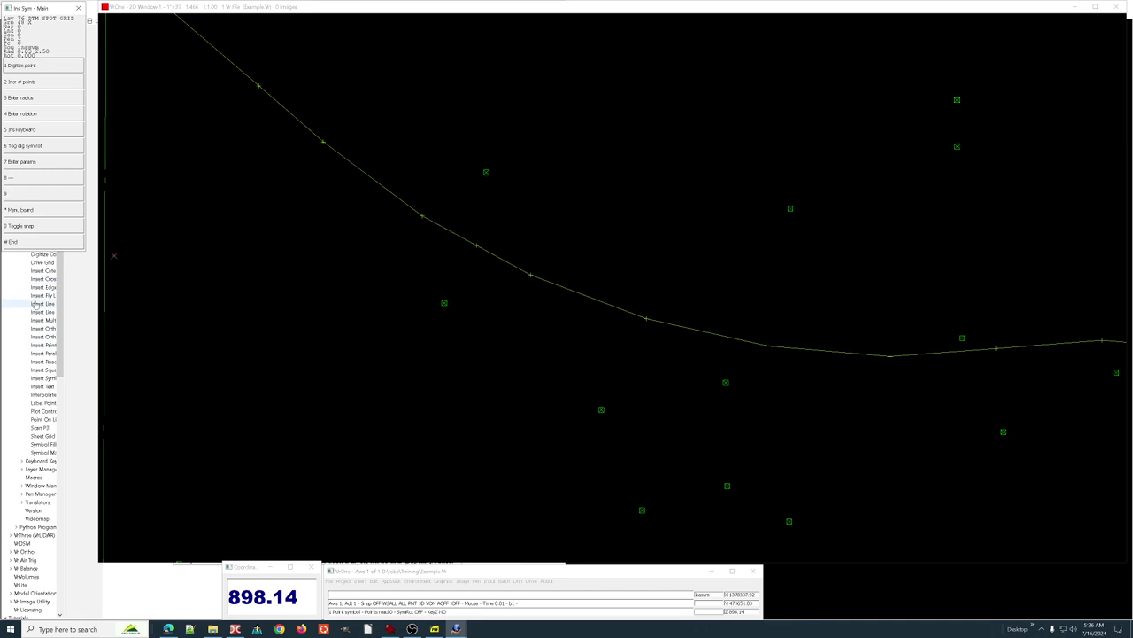
Read through the Insert Symbol help page, then maximize the VrOne 2D drawing window over it.
{"action": "left_click", "coordinate": [44, 378]}
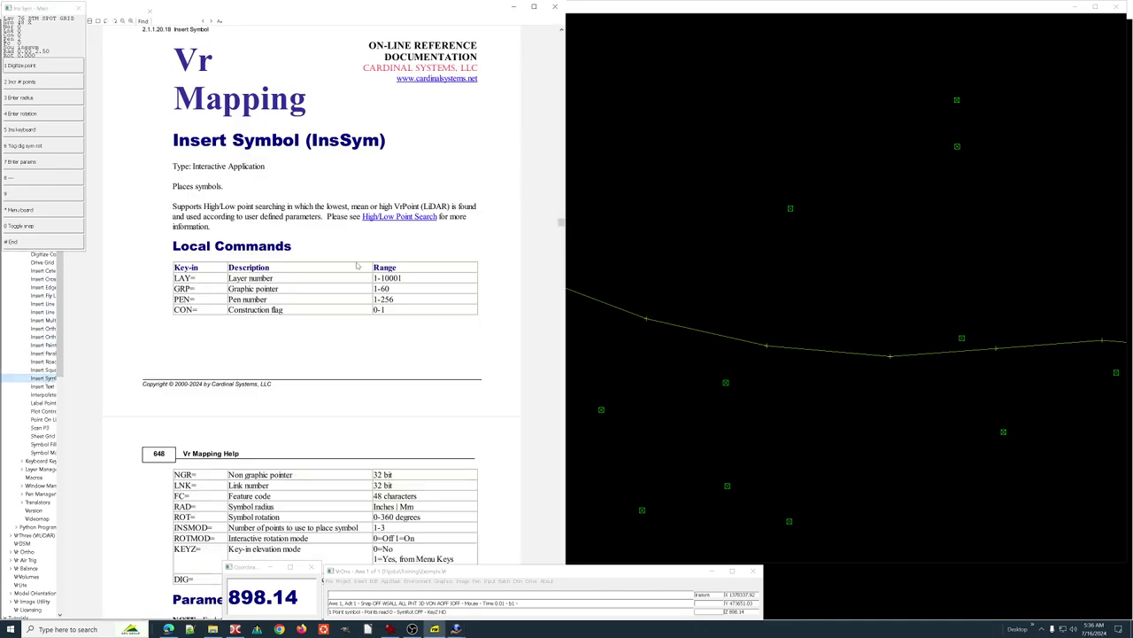
{"action": "scroll", "coordinate": [344, 258], "scroll_direction": "down", "scroll_amount": 2}
{"action": "scroll", "coordinate": [341, 257], "scroll_direction": "down", "scroll_amount": 2}
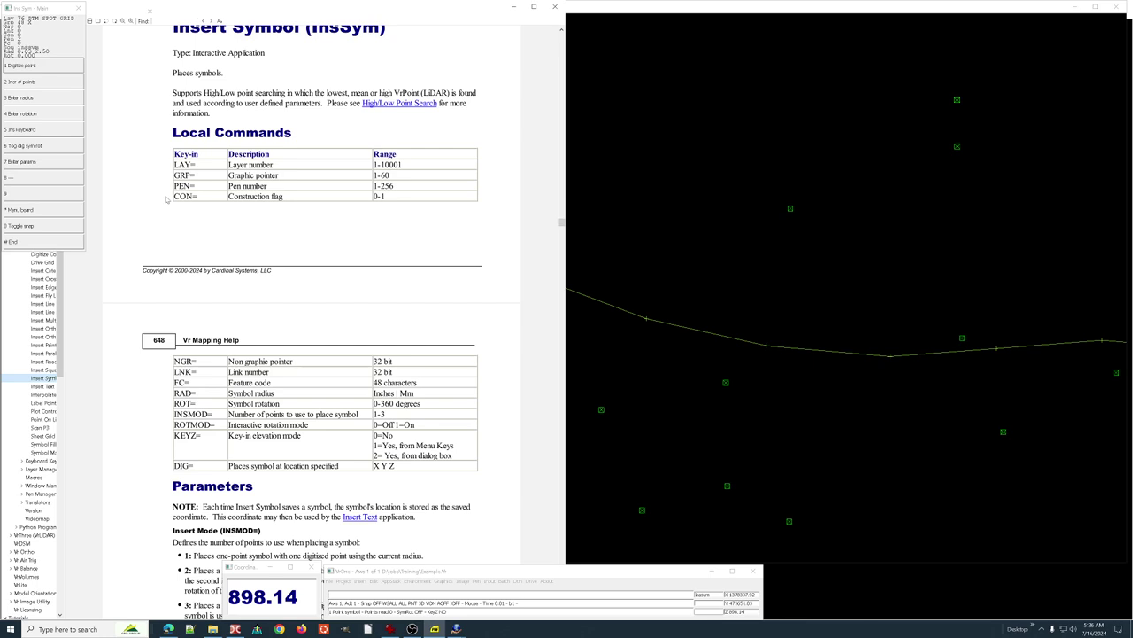
{"action": "scroll", "coordinate": [173, 219], "scroll_direction": "down", "scroll_amount": 1}
{"action": "scroll", "coordinate": [173, 219], "scroll_direction": "down", "scroll_amount": 1}
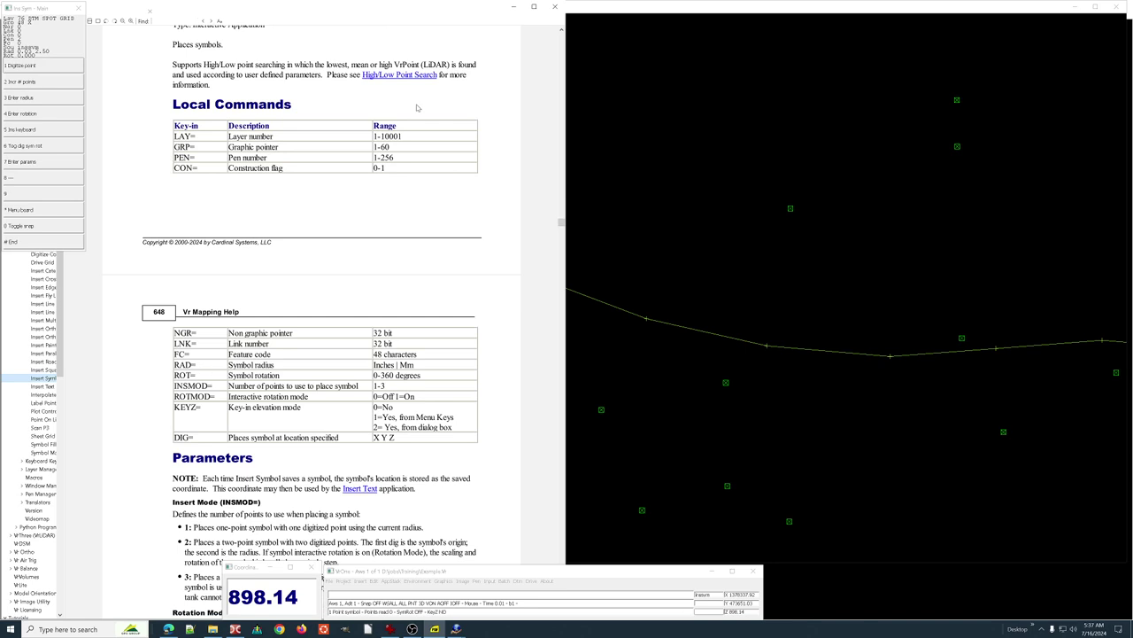
{"action": "double_click", "coordinate": [642, 11]}
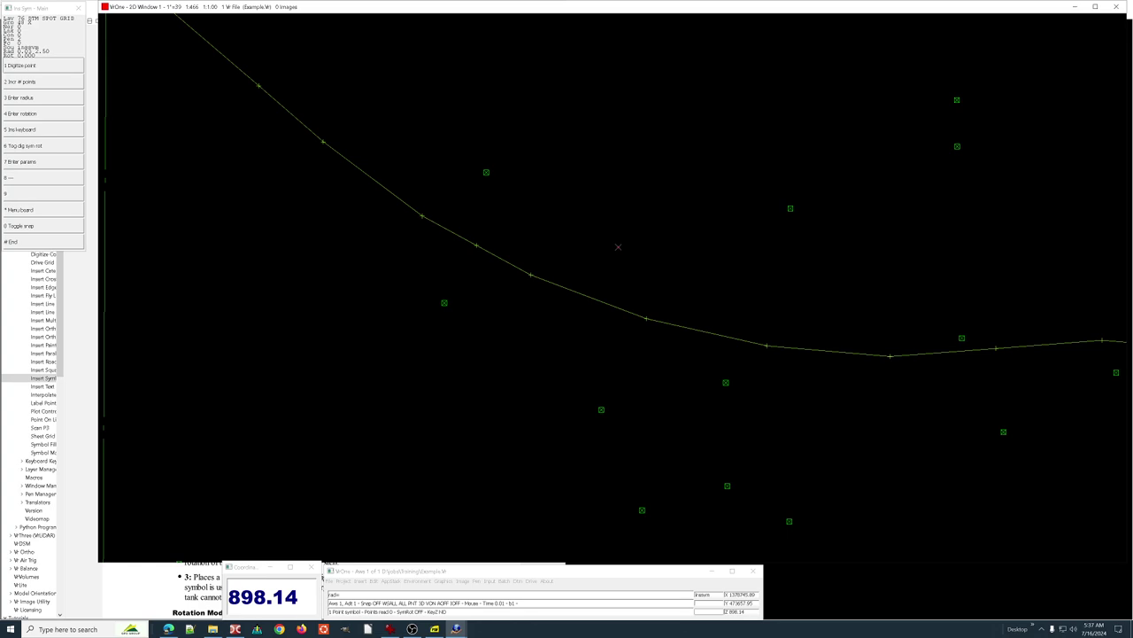
Apply the 1.00 symbol radius, then open and cancel the Insert Symbol parameters unchanged.
{"action": "key", "text": "Return"}
{"action": "key", "text": "7"}
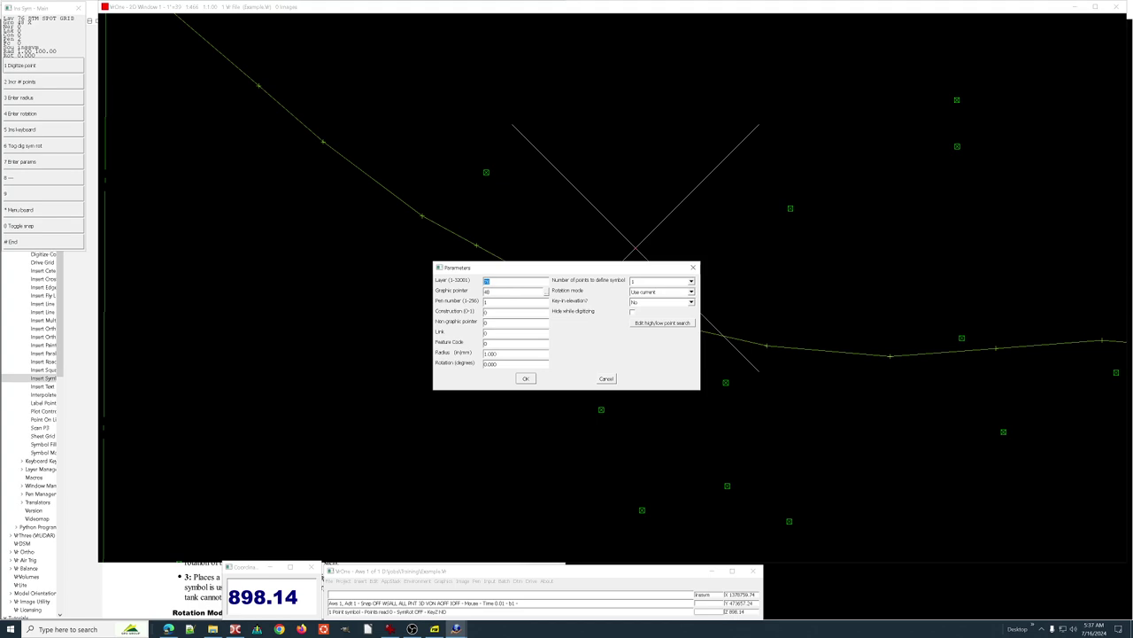
{"action": "left_click", "coordinate": [607, 379]}
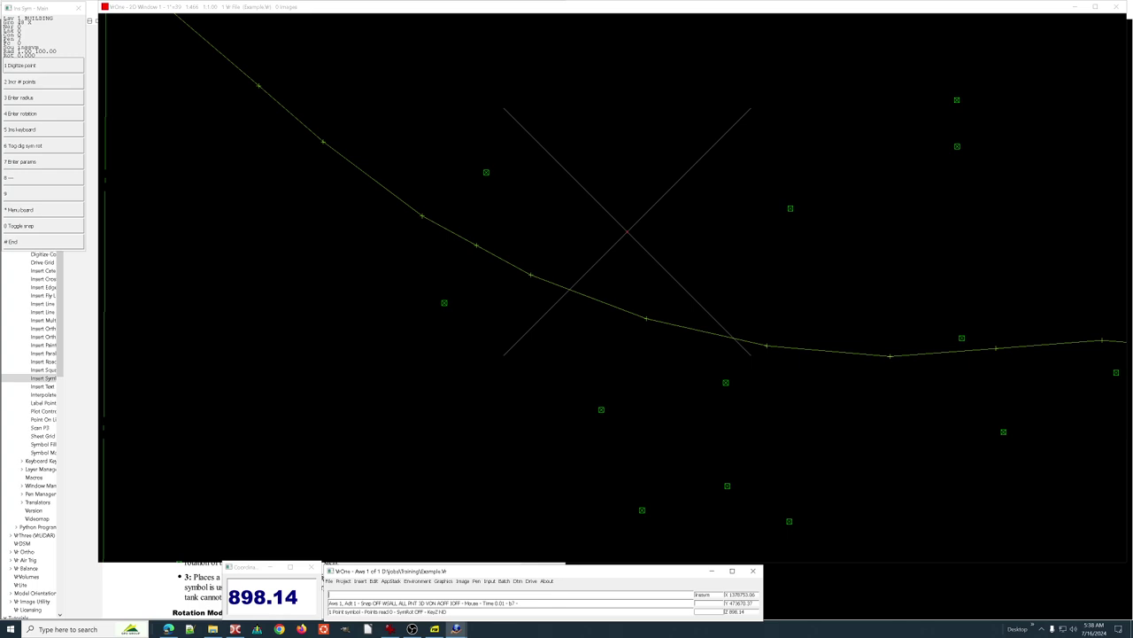
Choose MANHOLE_2 as the Insert Symbol graphic, switch to graphic 38, then end Insert Symbol.
{"action": "key", "text": "7"}
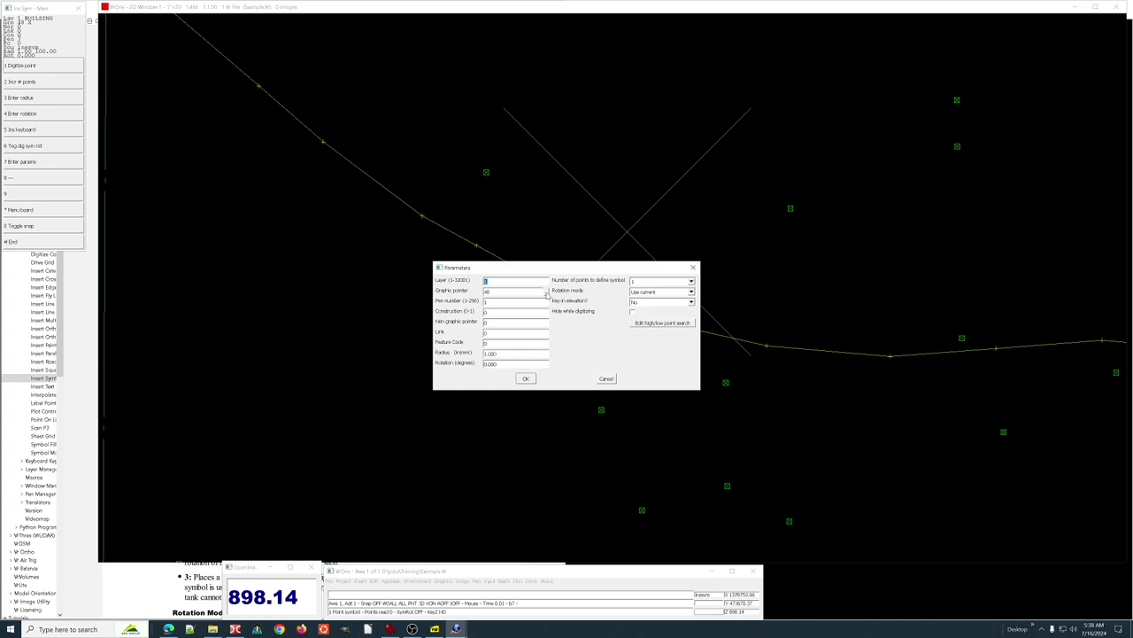
{"action": "left_click", "coordinate": [547, 296]}
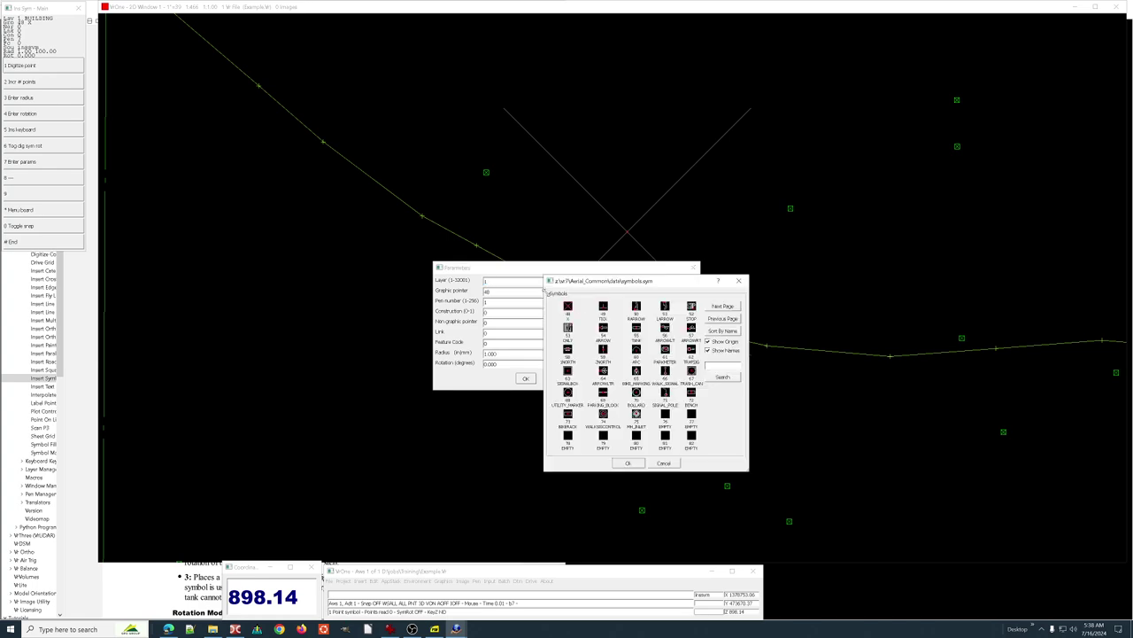
{"action": "left_click", "coordinate": [721, 320]}
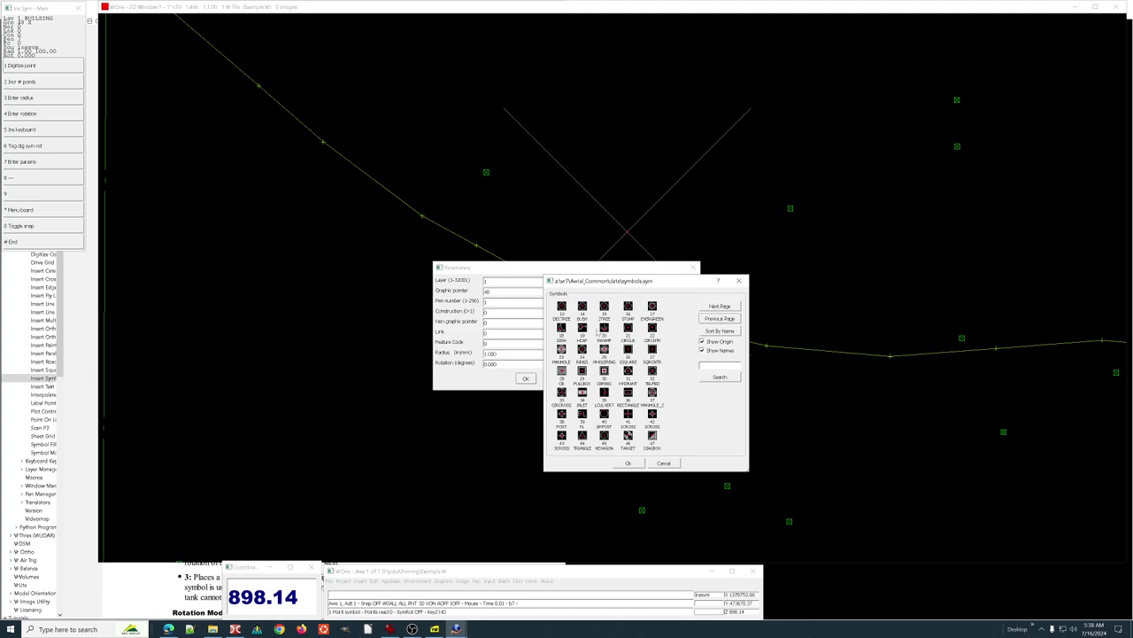
{"action": "double_click", "coordinate": [652, 392]}
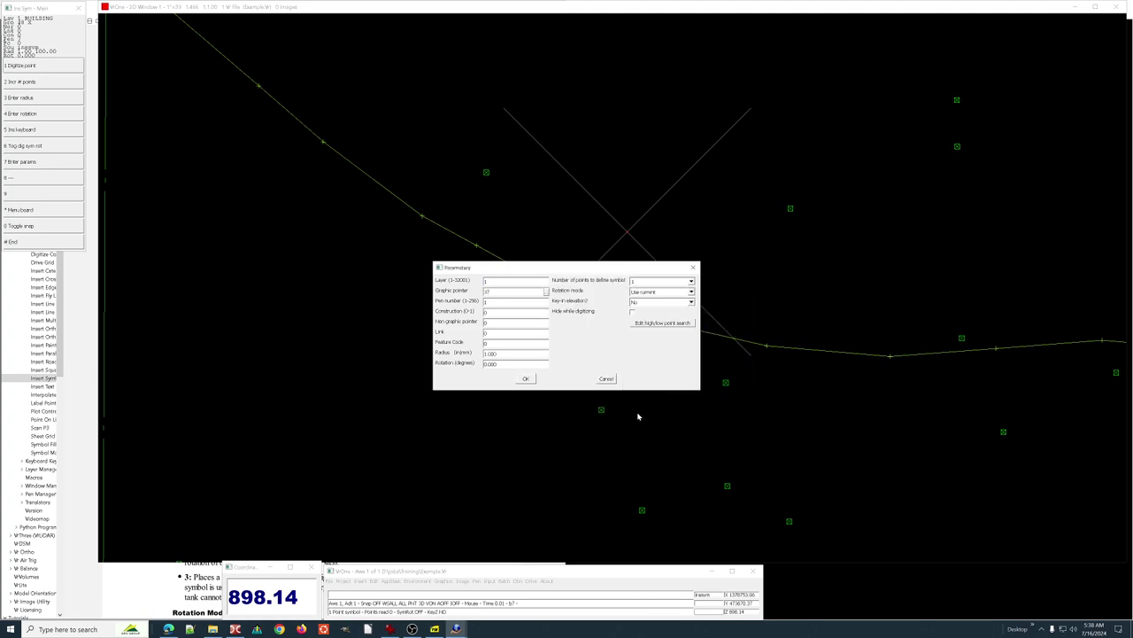
{"action": "left_click", "coordinate": [525, 379]}
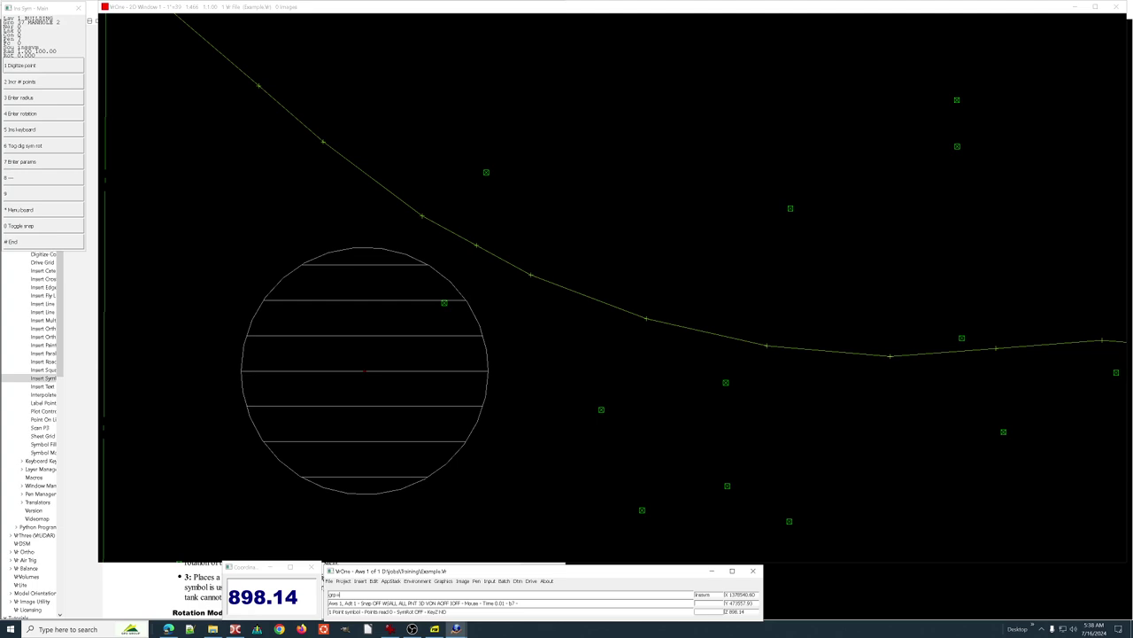
{"action": "key", "text": "Return"}
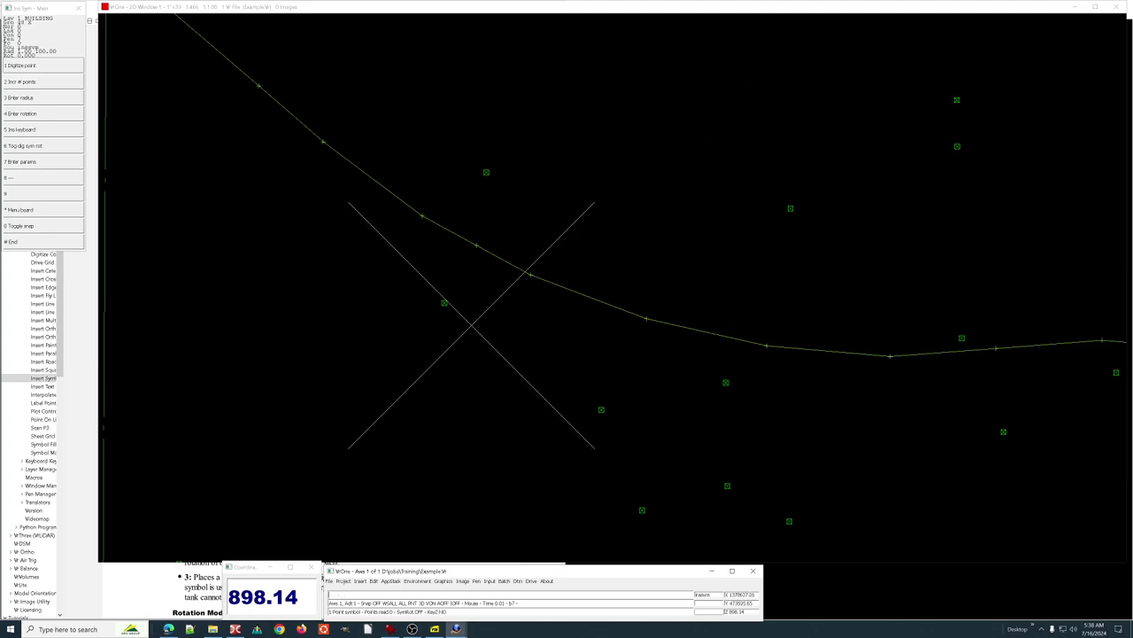
{"action": "key", "text": "Escape"}
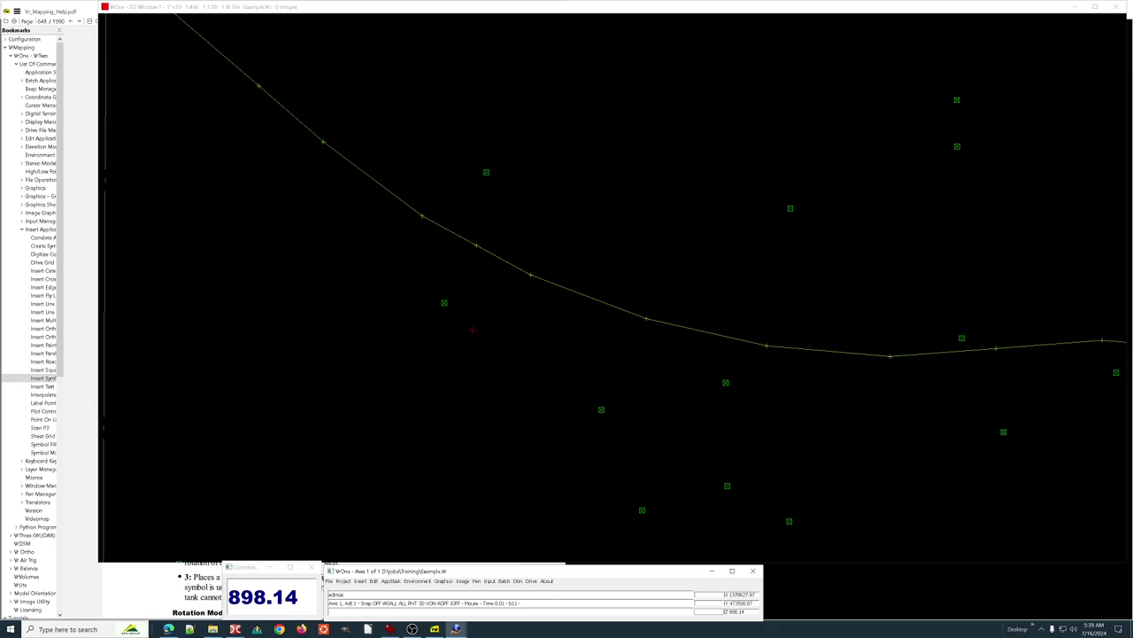
Open the Macros list with Ctrl+M and scroll up to view the HEDGES macro.
{"action": "key", "text": "ctrl+m"}
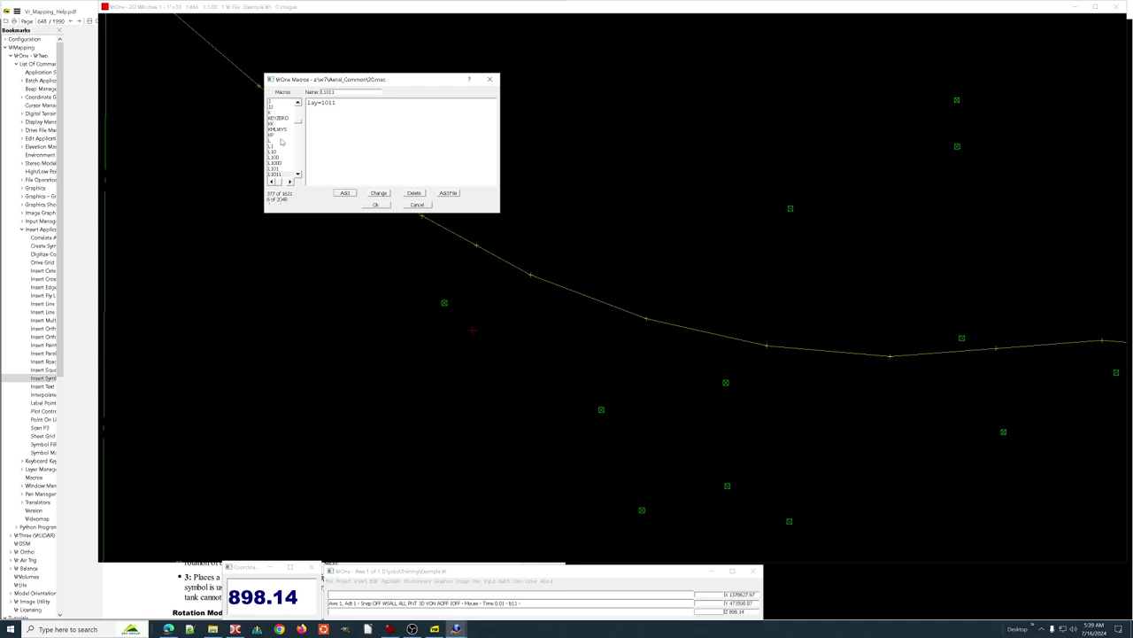
{"action": "scroll", "coordinate": [281, 142], "scroll_direction": "up", "scroll_amount": 5}
{"action": "scroll", "coordinate": [281, 142], "scroll_direction": "down", "scroll_amount": 1}
{"action": "scroll", "coordinate": [282, 142], "scroll_direction": "up", "scroll_amount": 3}
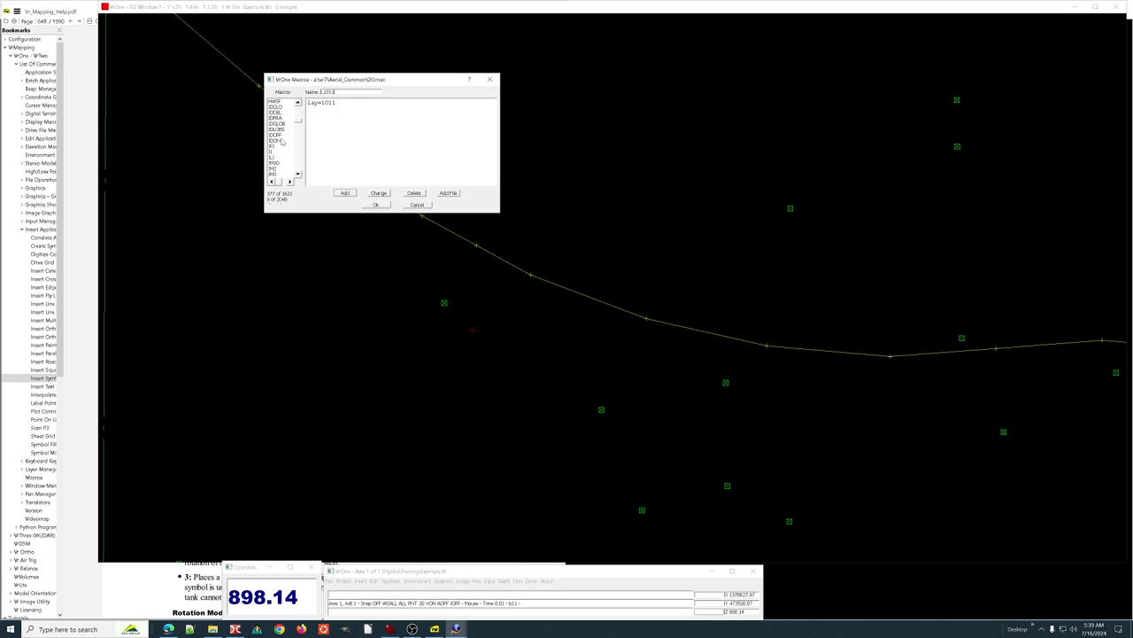
{"action": "scroll", "coordinate": [282, 143], "scroll_direction": "up", "scroll_amount": 2}
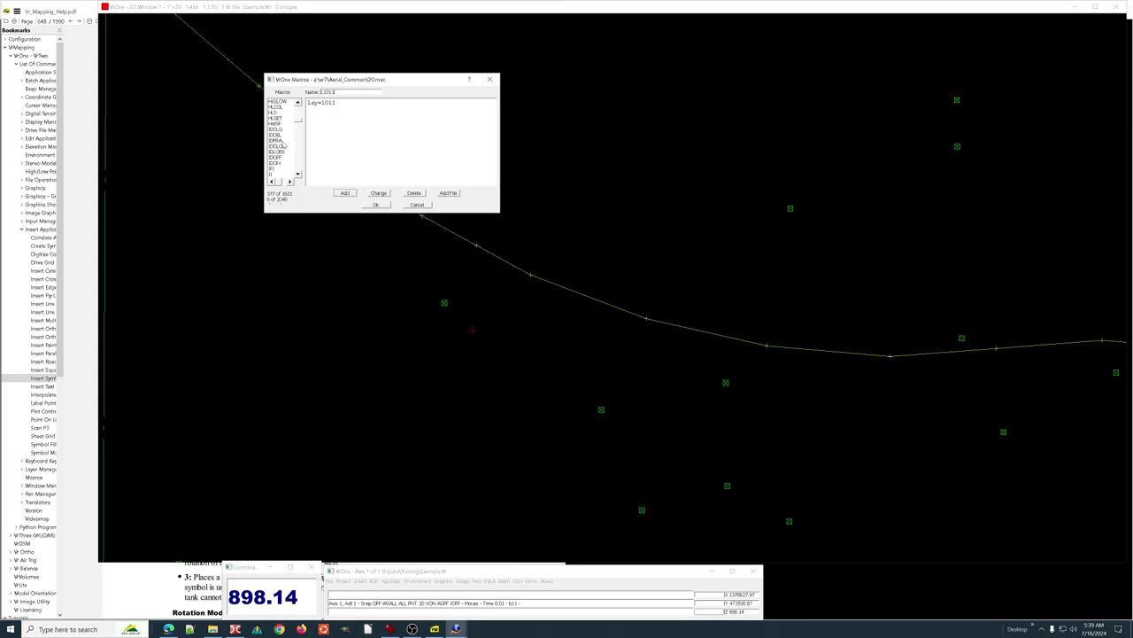
{"action": "scroll", "coordinate": [283, 144], "scroll_direction": "up", "scroll_amount": 1}
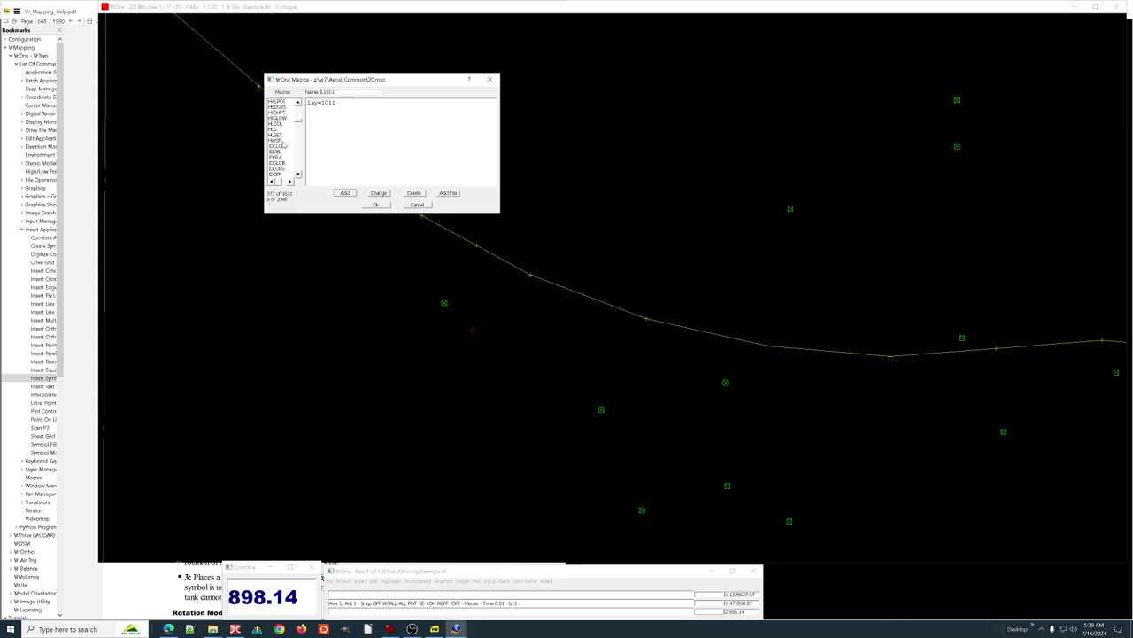
{"action": "scroll", "coordinate": [278, 130], "scroll_direction": "up", "scroll_amount": 1}
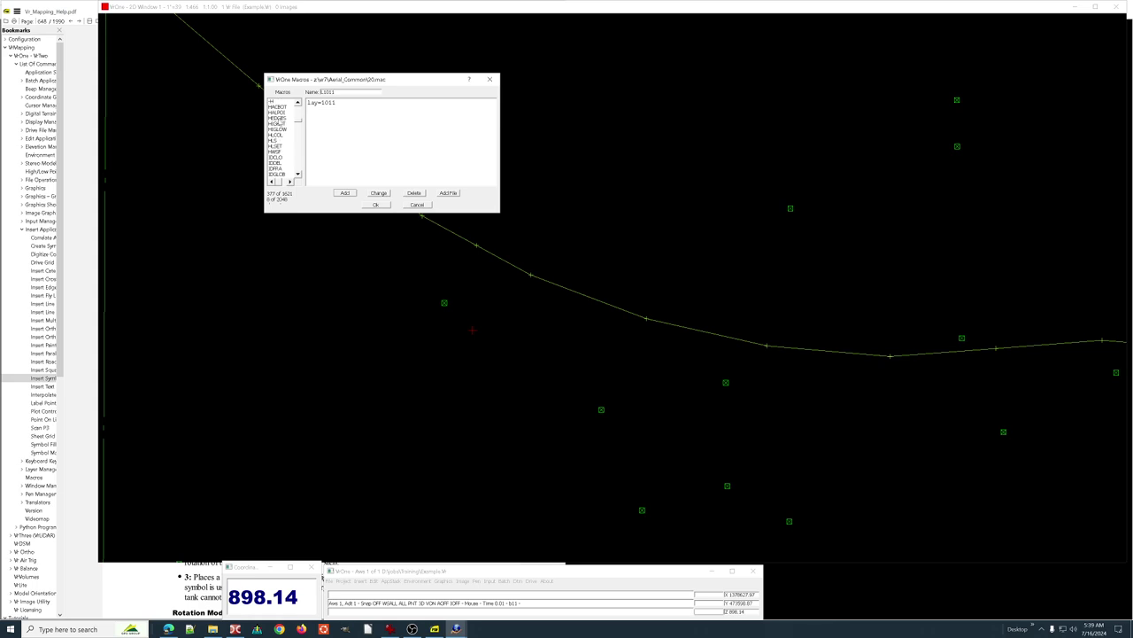
{"action": "left_click", "coordinate": [276, 117]}
Inspect the HEDGES text (TREE_LANDSCAPE, 2.5), then show the HACBOT macro definition.
{"action": "key", "text": "Tab"}
{"action": "key", "text": "Tab"}
{"action": "left_click", "coordinate": [280, 119]}
{"action": "double_click", "coordinate": [333, 102]}
{"action": "double_click", "coordinate": [312, 108]}
{"action": "key", "text": "End"}
{"action": "left_click", "coordinate": [279, 107]}
{"action": "left_click", "coordinate": [379, 103]}
Jump to the SL macro and replace its command text with 'scaling', applying the change.
{"action": "left_click", "coordinate": [278, 124]}
{"action": "key", "text": "s"}
{"action": "key", "text": "l"}
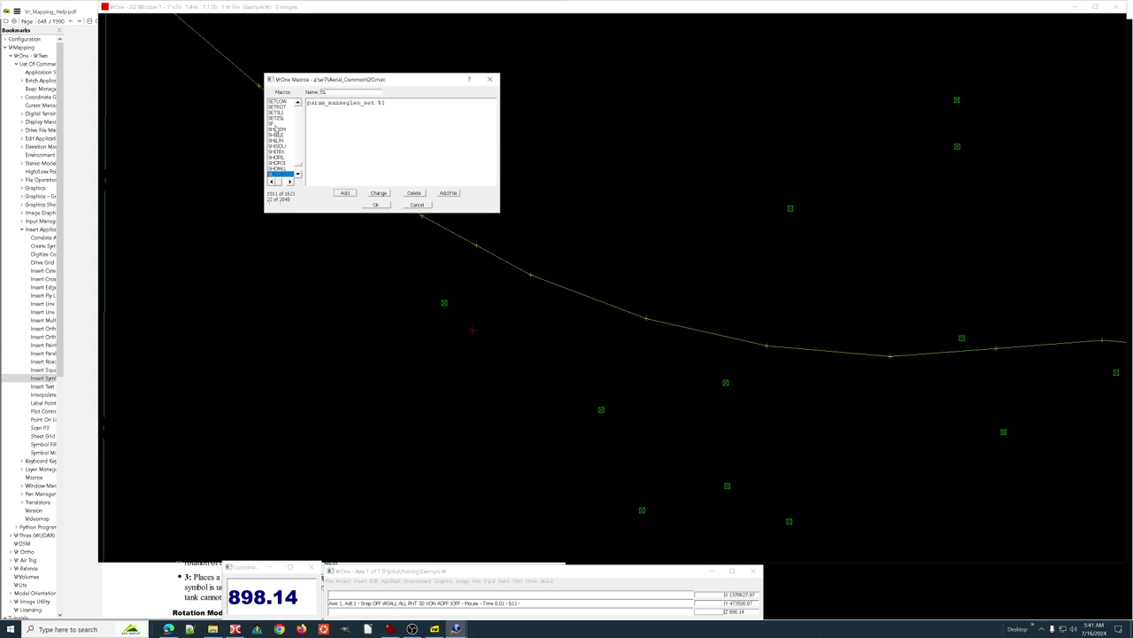
{"action": "scroll", "coordinate": [276, 130], "scroll_direction": "down", "scroll_amount": 1}
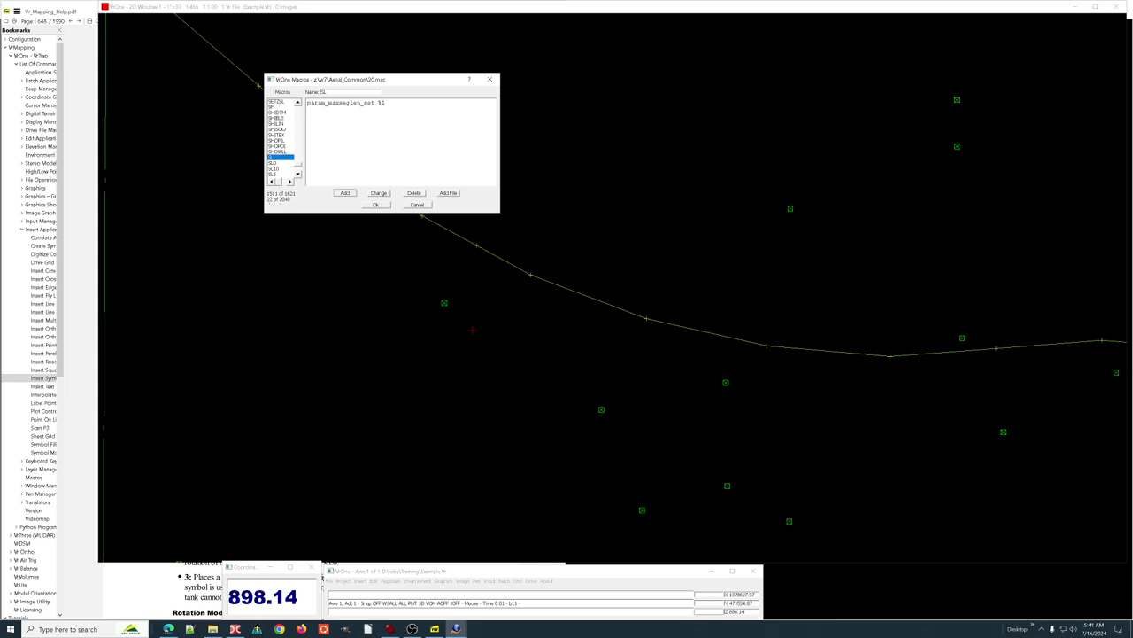
{"action": "left_click", "coordinate": [379, 103]}
{"action": "key", "text": "shift+Left"}
{"action": "key", "text": "shift+Left"}
{"action": "key", "text": "shift+Left"}
{"action": "key", "text": "shift+Left"}
{"action": "key", "text": "shift+Left"}
{"action": "key", "text": "shift+Left"}
{"action": "key", "text": "shift+Left"}
{"action": "key", "text": "shift+Left"}
{"action": "key", "text": "shift+Left"}
{"action": "key", "text": "shift+Left"}
{"action": "key", "text": "shift+Left"}
{"action": "key", "text": "shift+Left"}
{"action": "key", "text": "shift+Left"}
{"action": "key", "text": "shift+Left"}
{"action": "key", "text": "shift+Left"}
{"action": "key", "text": "shift+Left"}
{"action": "key", "text": "shift+Left"}
{"action": "key", "text": "shift+Left"}
{"action": "key", "text": "shift+Left"}
{"action": "key", "text": "shift+Left"}
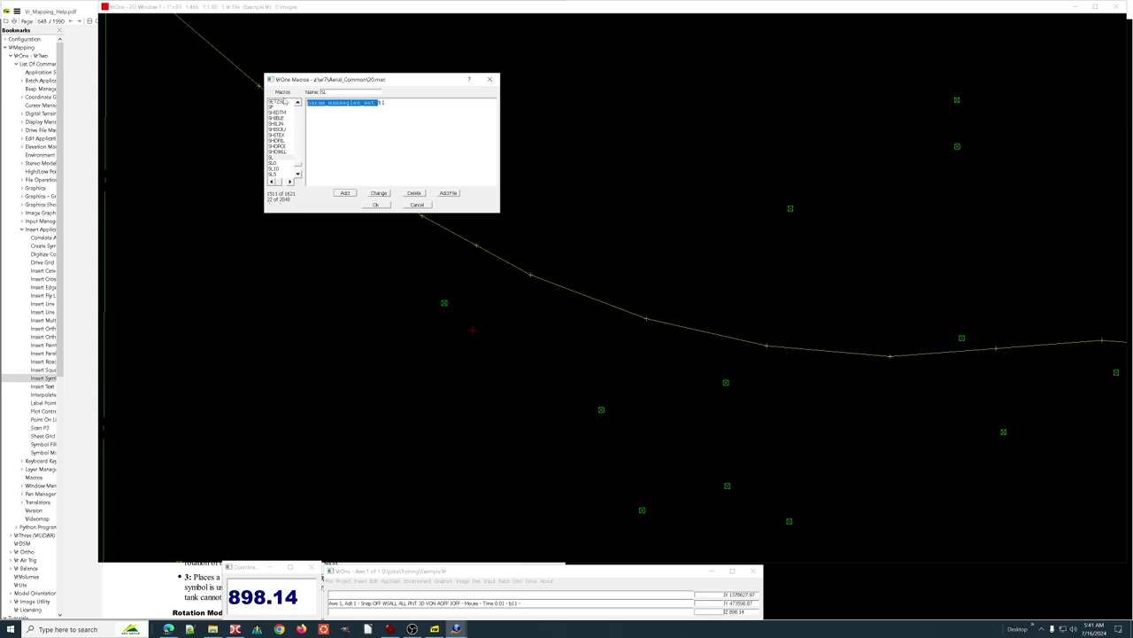
{"action": "type", "text": "scaling="}
{"action": "left_click", "coordinate": [379, 195]}
{"action": "left_click", "coordinate": [379, 195]}
Compare the updated SL macro with SL0 and SL10, then close the Macros dialog with Ok.
{"action": "left_click", "coordinate": [274, 163]}
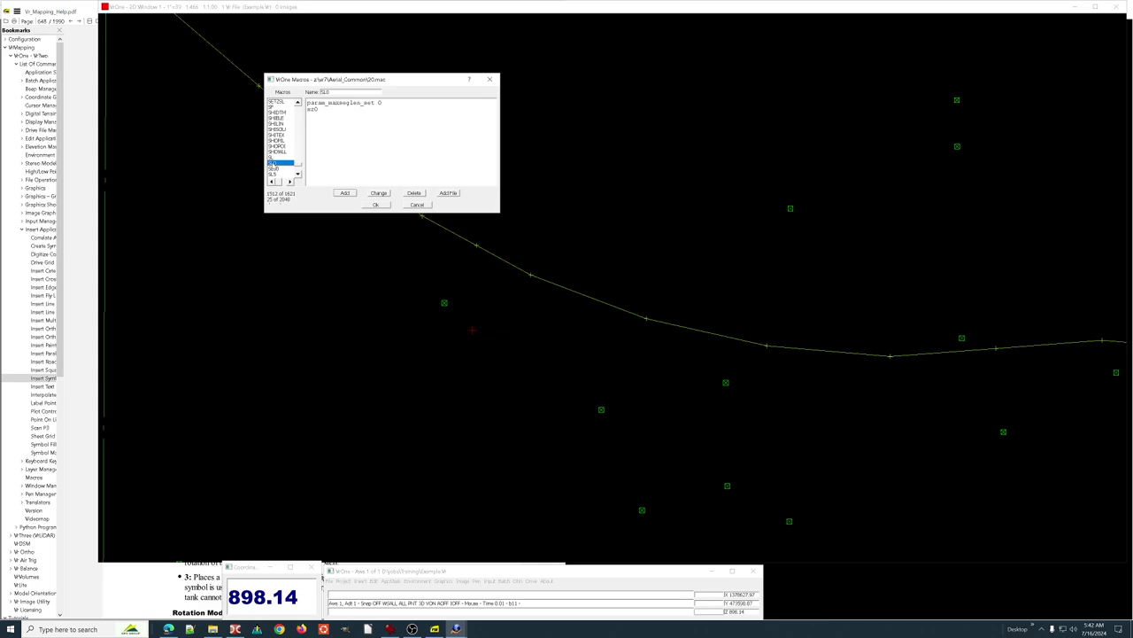
{"action": "left_click", "coordinate": [274, 169]}
{"action": "left_click", "coordinate": [275, 158]}
{"action": "left_click", "coordinate": [281, 163]}
{"action": "left_click", "coordinate": [272, 158]}
{"action": "left_click", "coordinate": [377, 205]}
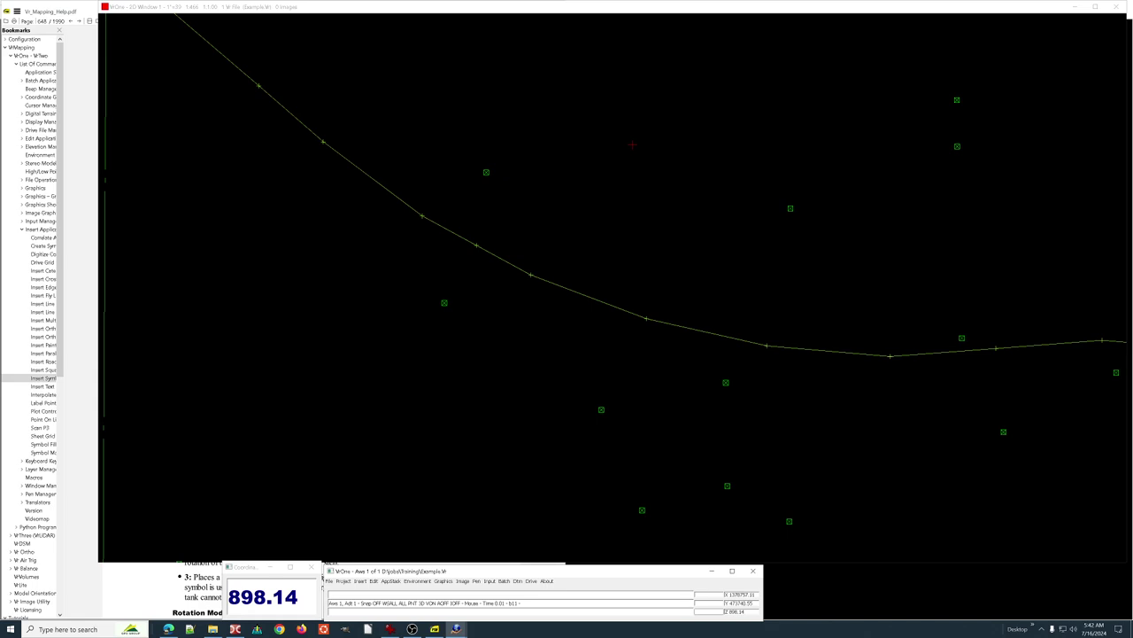
Start Insert Line with F2 and digitize a two-point segment above the curved breakline.
{"action": "key", "text": "F2"}
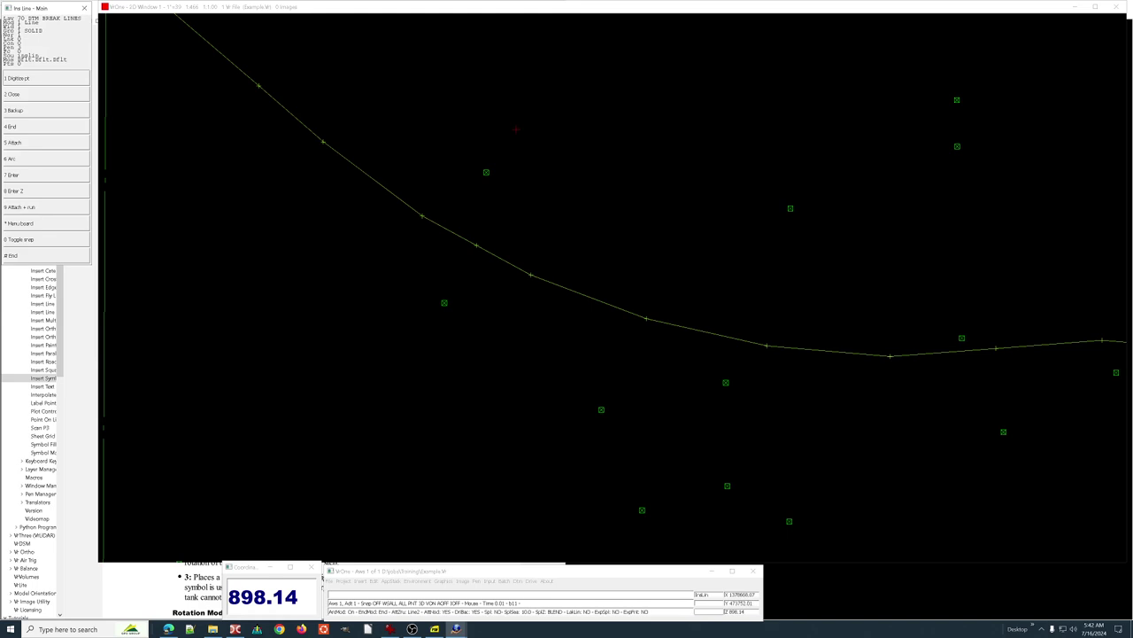
{"action": "left_click", "coordinate": [454, 121]}
{"action": "left_click", "coordinate": [667, 188]}
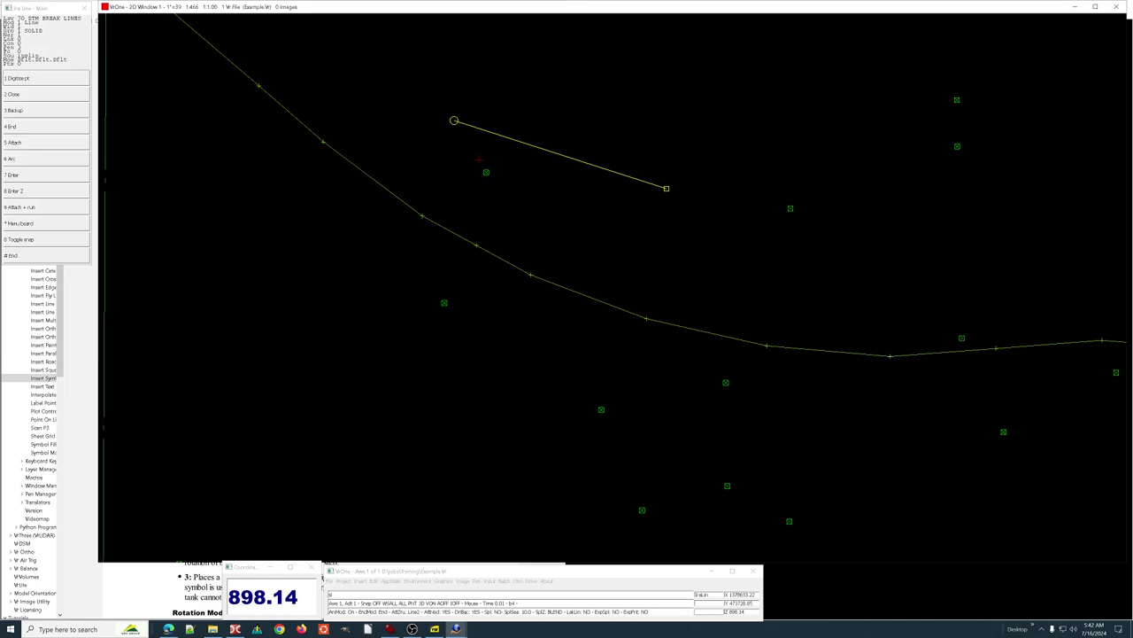
Keep the 5.000 maximum segment length, digitize two parallel lines below the first, and reopen the parameters.
{"action": "key", "text": "7"}
{"action": "key", "text": "7"}
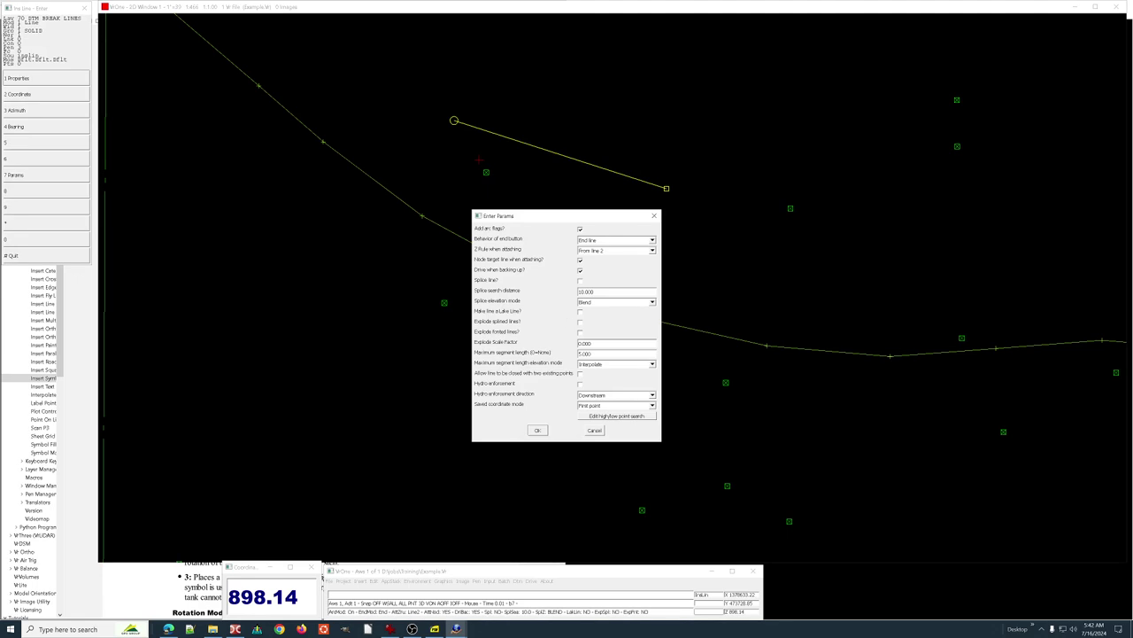
{"action": "left_click", "coordinate": [594, 429]}
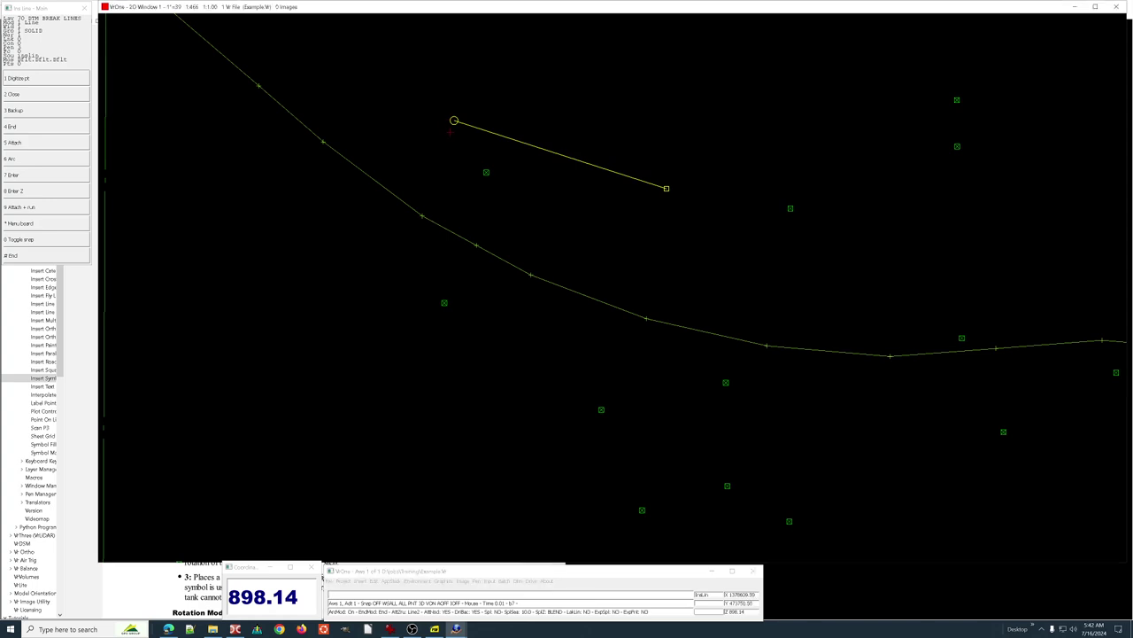
{"action": "left_click", "coordinate": [451, 132]}
{"action": "left_click", "coordinate": [663, 196]}
{"action": "key", "text": "4"}
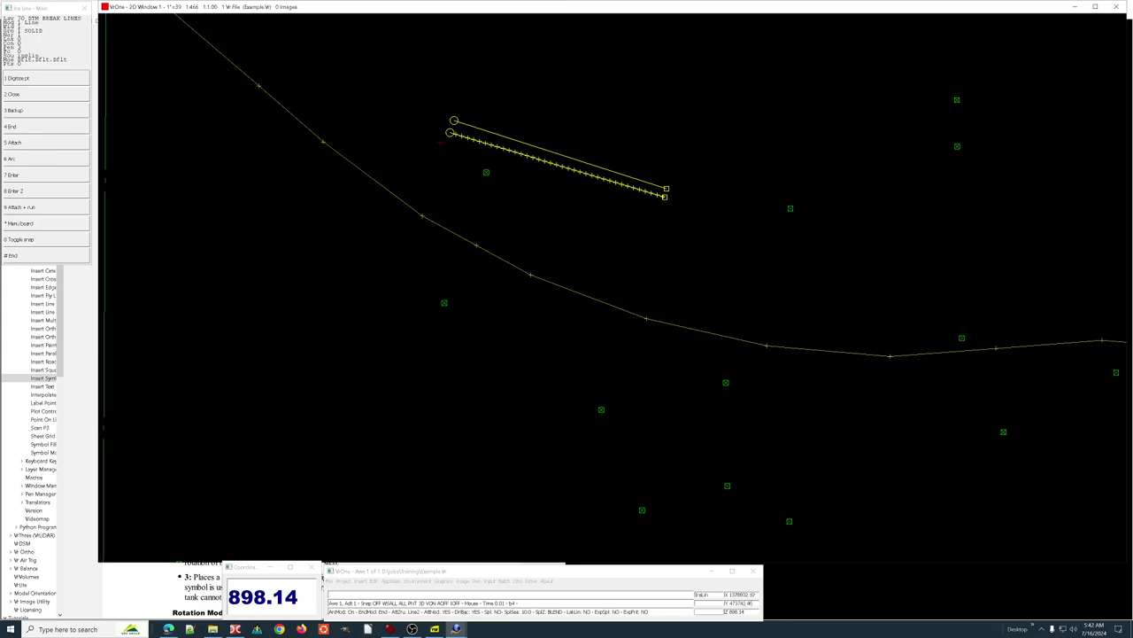
{"action": "left_click", "coordinate": [444, 141]}
{"action": "left_click", "coordinate": [662, 209]}
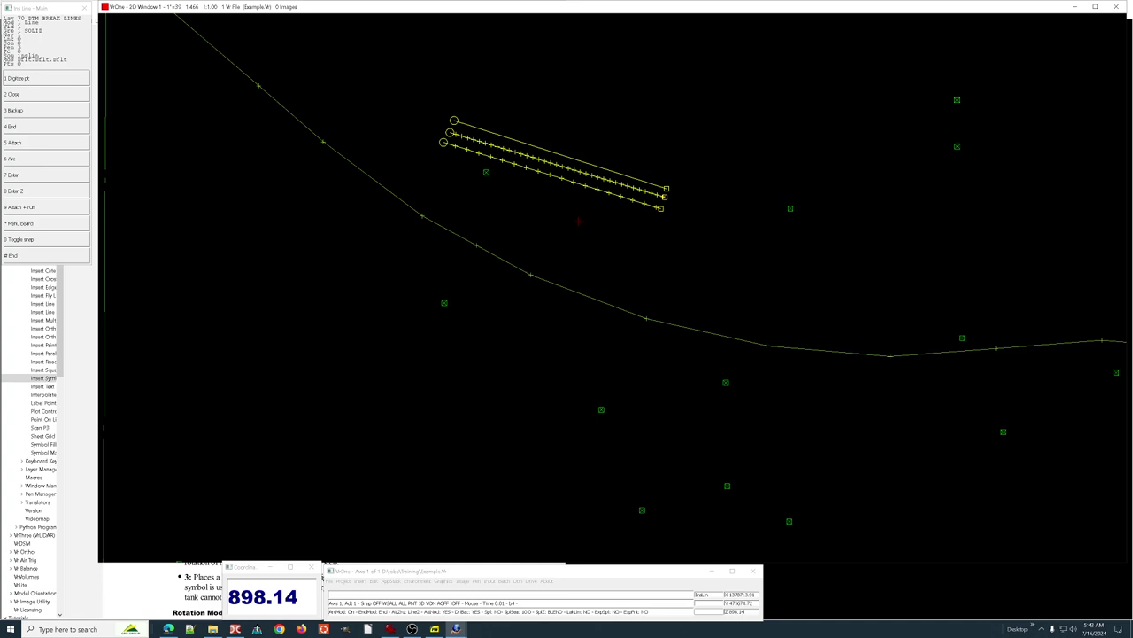
{"action": "key", "text": "7"}
{"action": "key", "text": "7"}
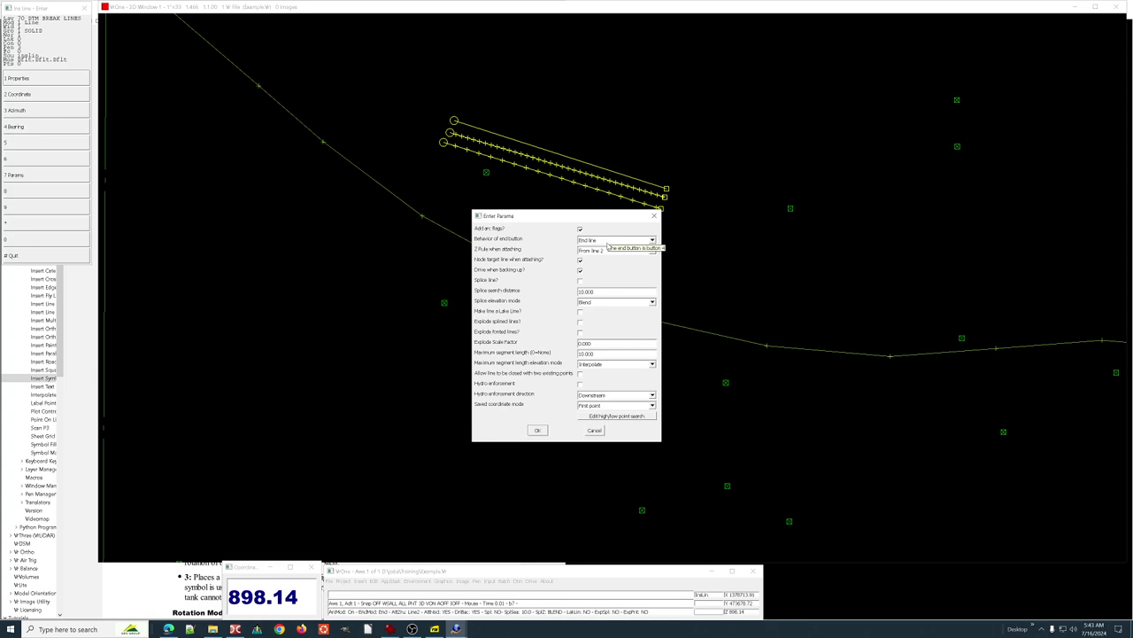
Review the end-button behavior options, leave it on End line, and cancel the parameters.
{"action": "left_click", "coordinate": [609, 241]}
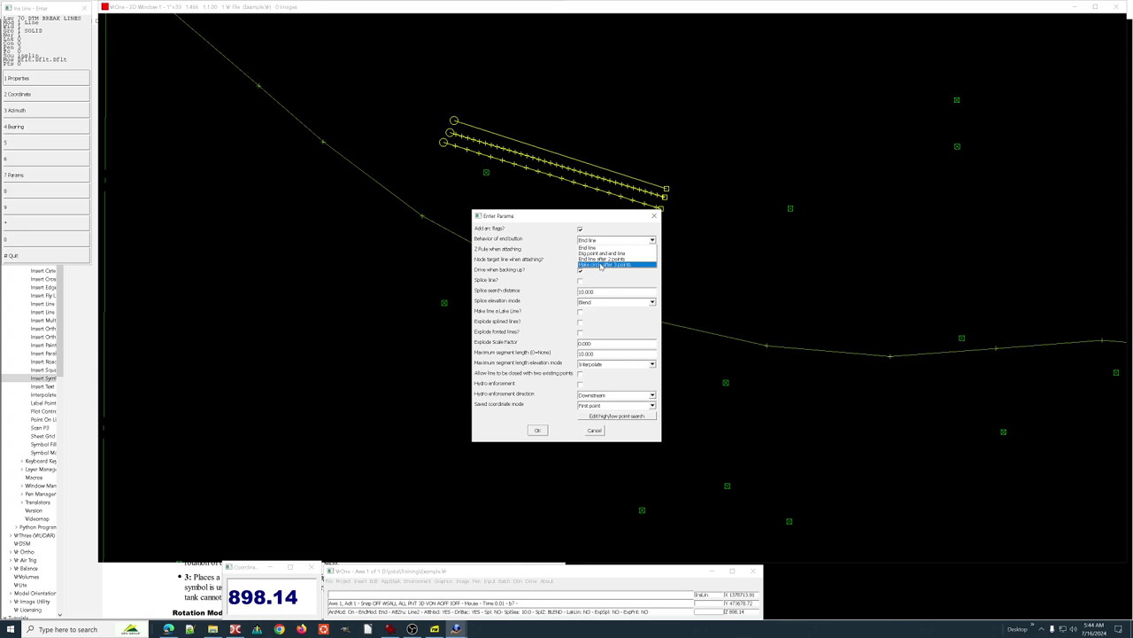
{"action": "left_click", "coordinate": [595, 430]}
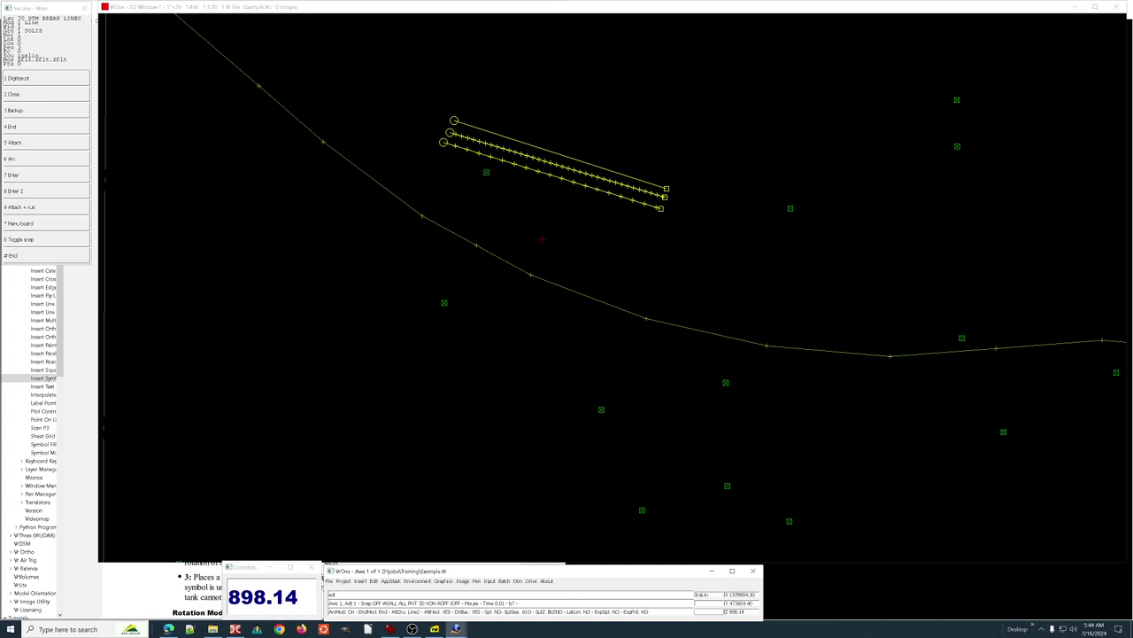
{"action": "key", "text": "ctrl+m"}
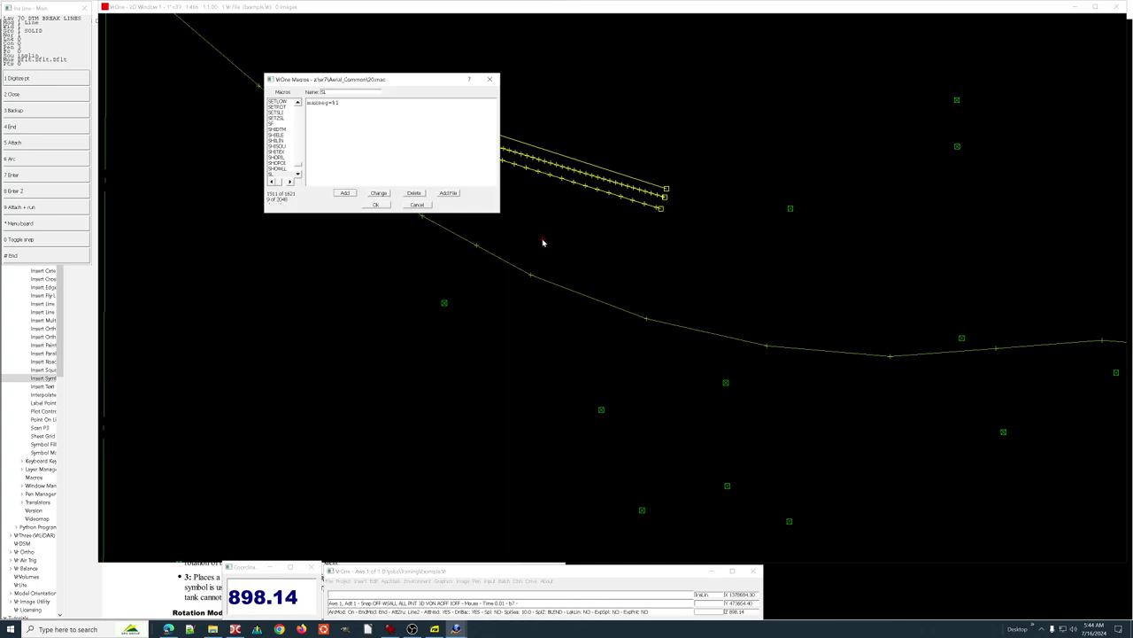
{"action": "left_click", "coordinate": [280, 140]}
{"action": "type", "text": "em"}
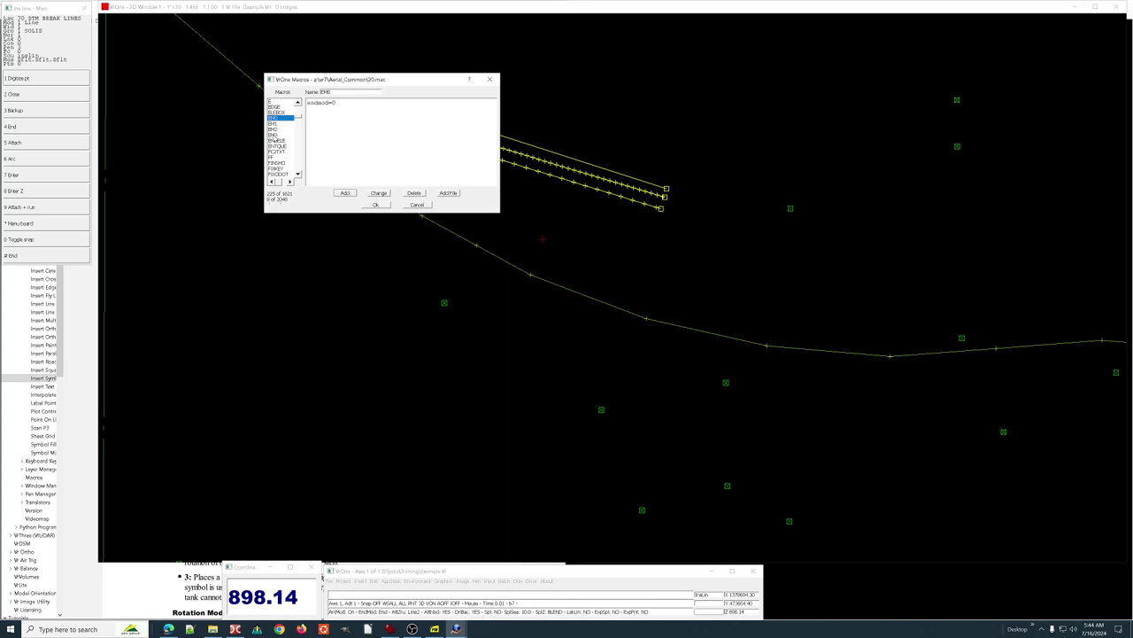
{"action": "left_click", "coordinate": [276, 123]}
{"action": "left_click", "coordinate": [274, 129]}
{"action": "left_click", "coordinate": [276, 134]}
{"action": "left_click", "coordinate": [417, 206]}
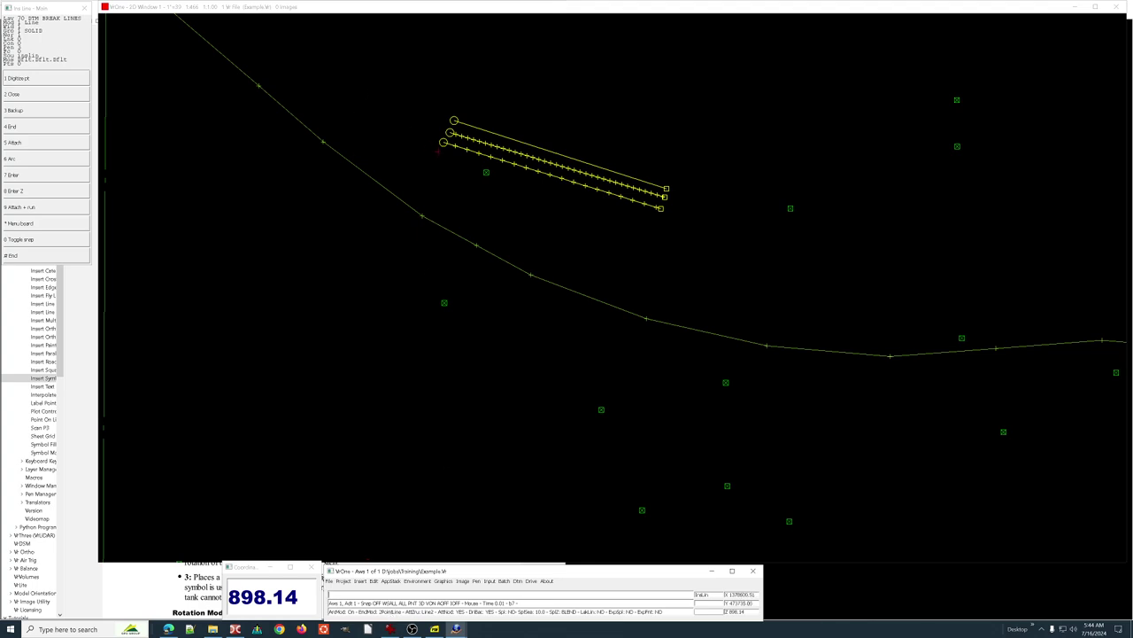
Digitize a fourth parallel line below the others, undo and redraw it, then end Insert Line.
{"action": "left_click", "coordinate": [436, 151]}
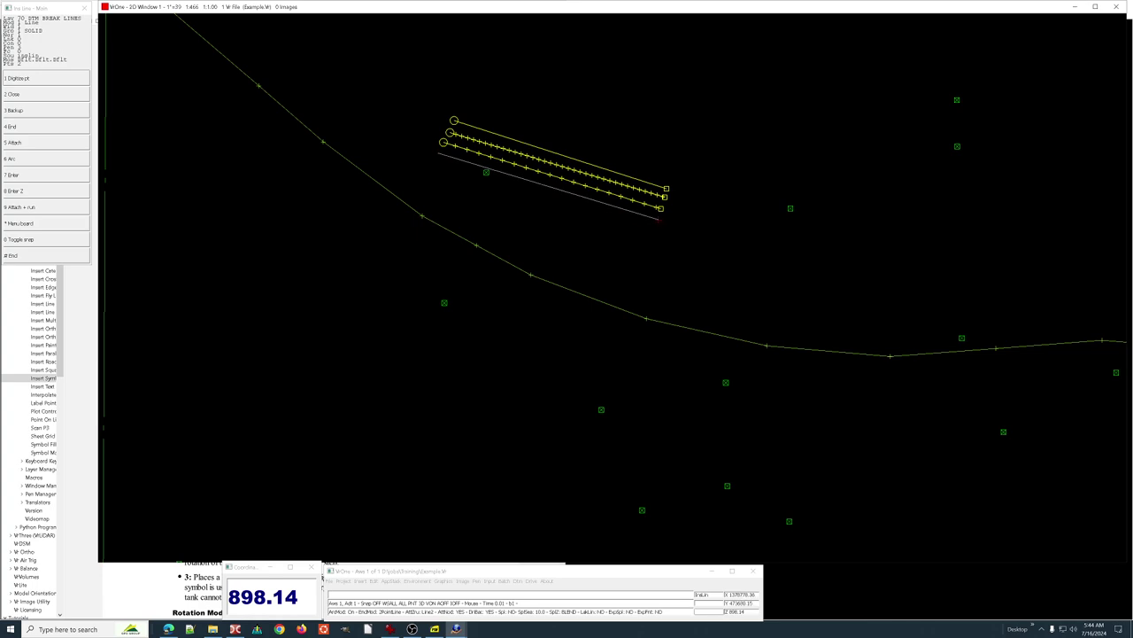
{"action": "left_click", "coordinate": [659, 219]}
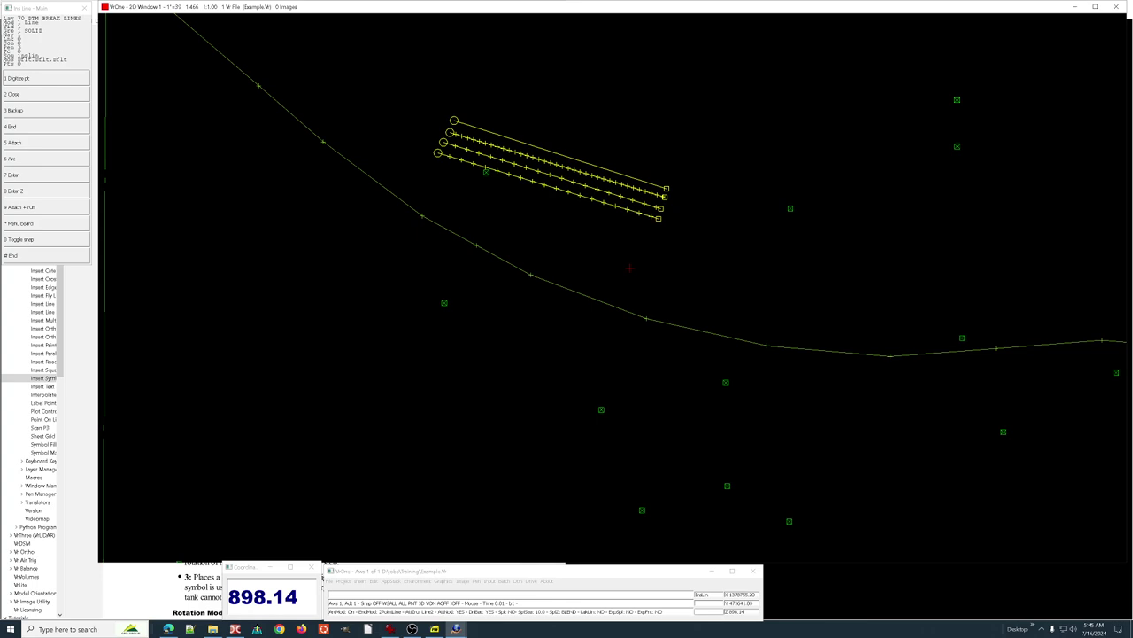
{"action": "key", "text": "ctrl+z"}
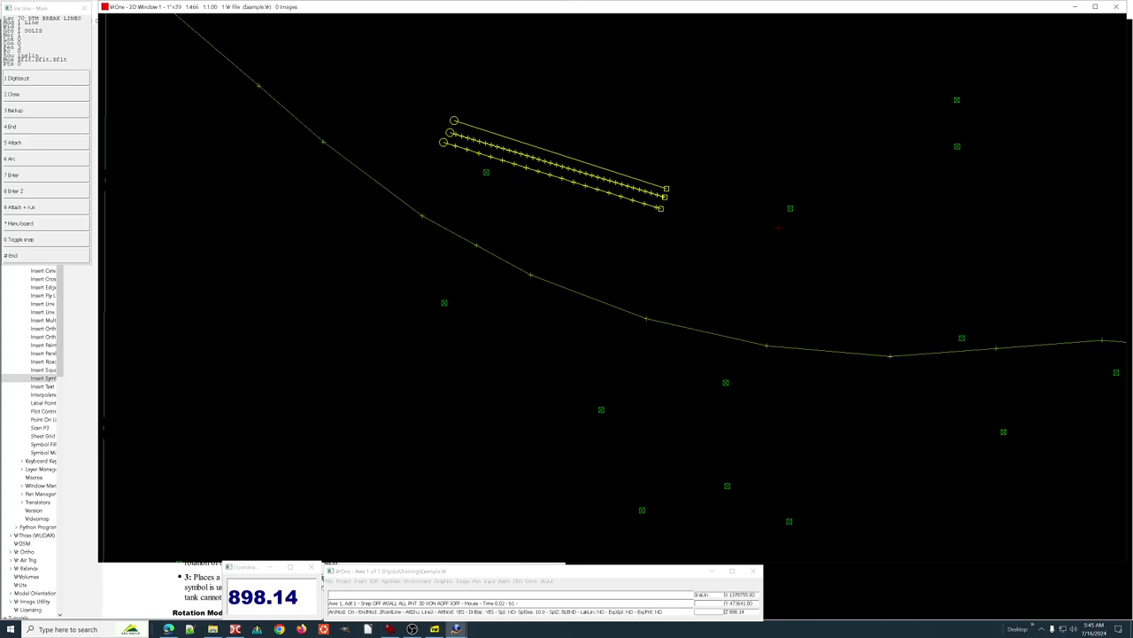
{"action": "left_click", "coordinate": [440, 152]}
{"action": "key", "text": "Escape"}
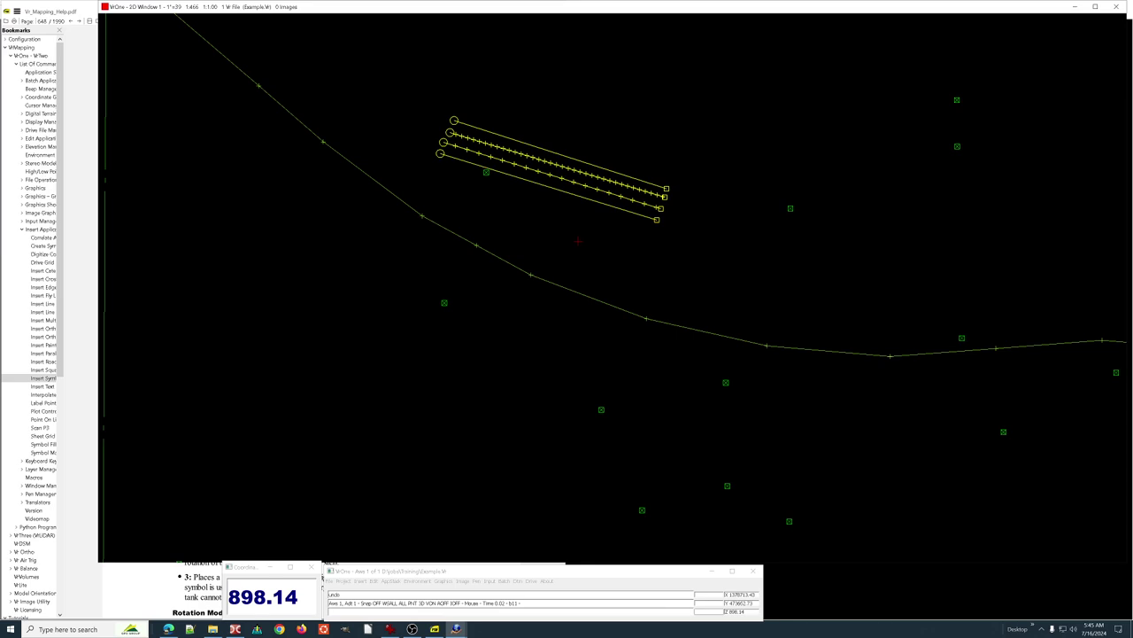
Undo the four parallel lines and bring the help PDF to the front.
{"action": "key", "text": "ctrl+z"}
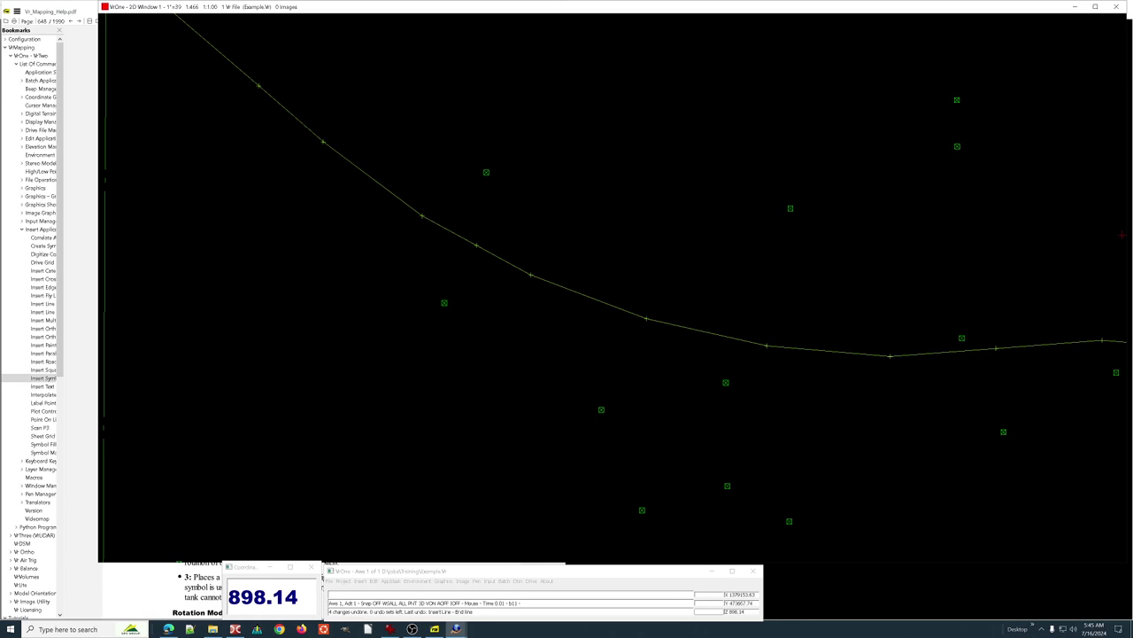
{"action": "left_click", "coordinate": [434, 629]}
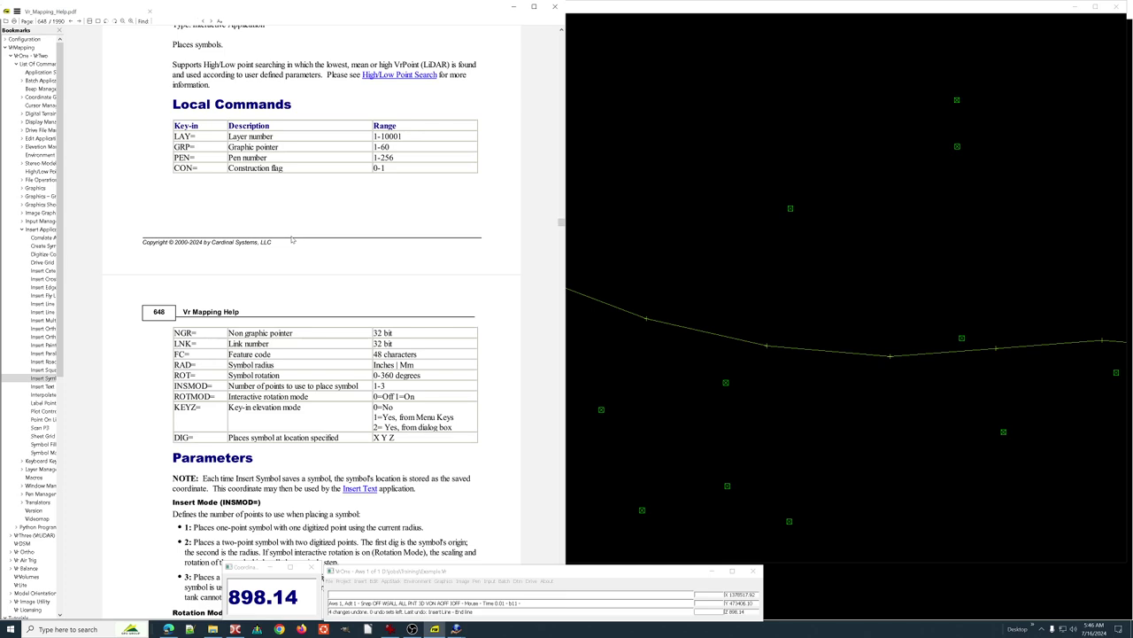
Scroll through the InsSym help page, then return to the VrOne 2D window.
{"action": "scroll", "coordinate": [292, 239], "scroll_direction": "up", "scroll_amount": 3}
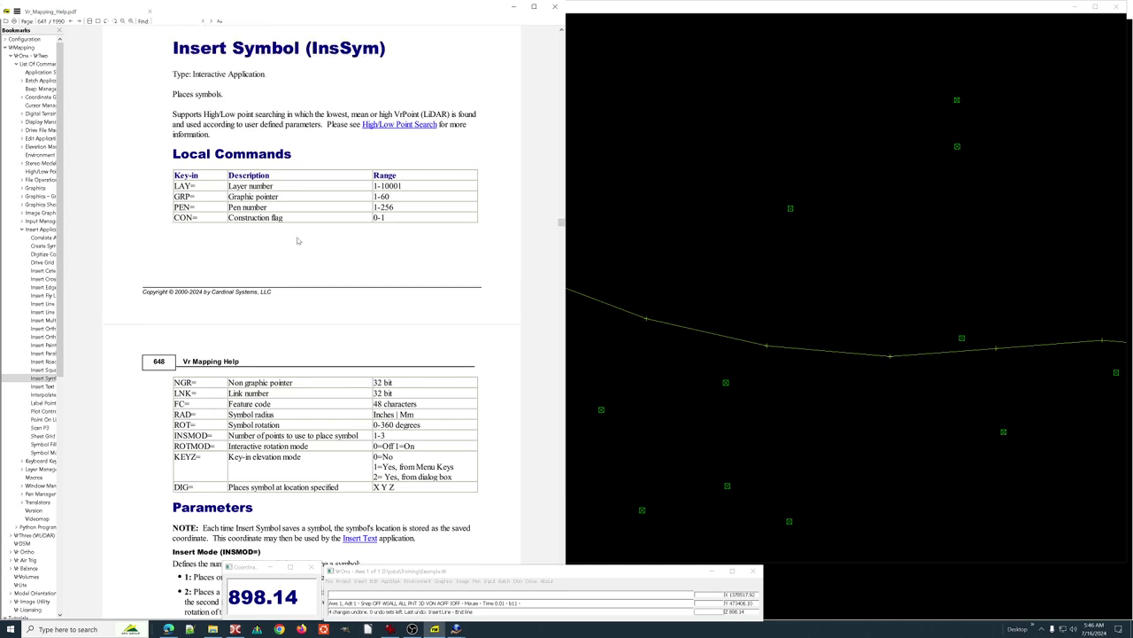
{"action": "scroll", "coordinate": [297, 240], "scroll_direction": "down", "scroll_amount": 2}
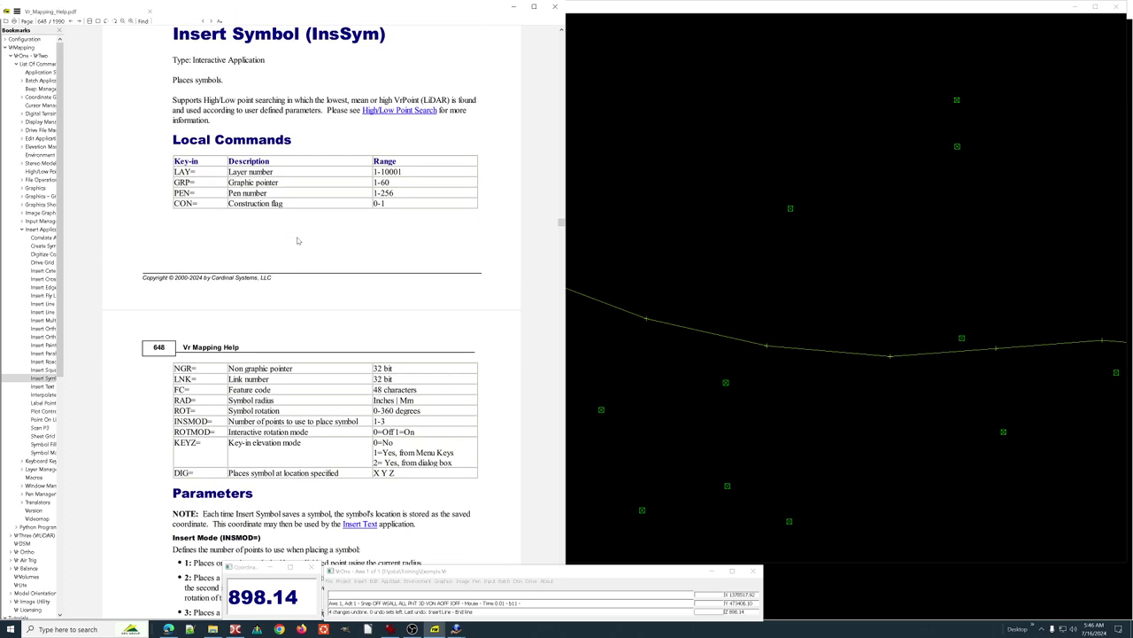
{"action": "left_click", "coordinate": [696, 11]}
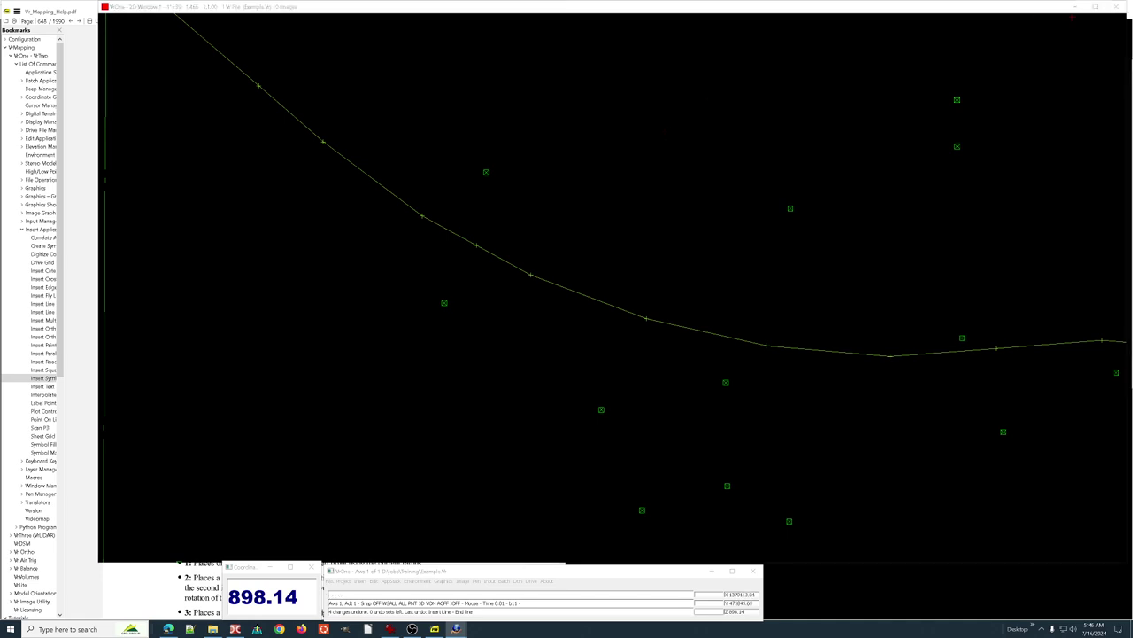
Start Insert Symbol with UTIL_AC_UNIT from the Function Key Starter, then close the starter.
{"action": "left_click_drag", "start_coordinate": [1073, 18], "coordinate": [528, 44]}
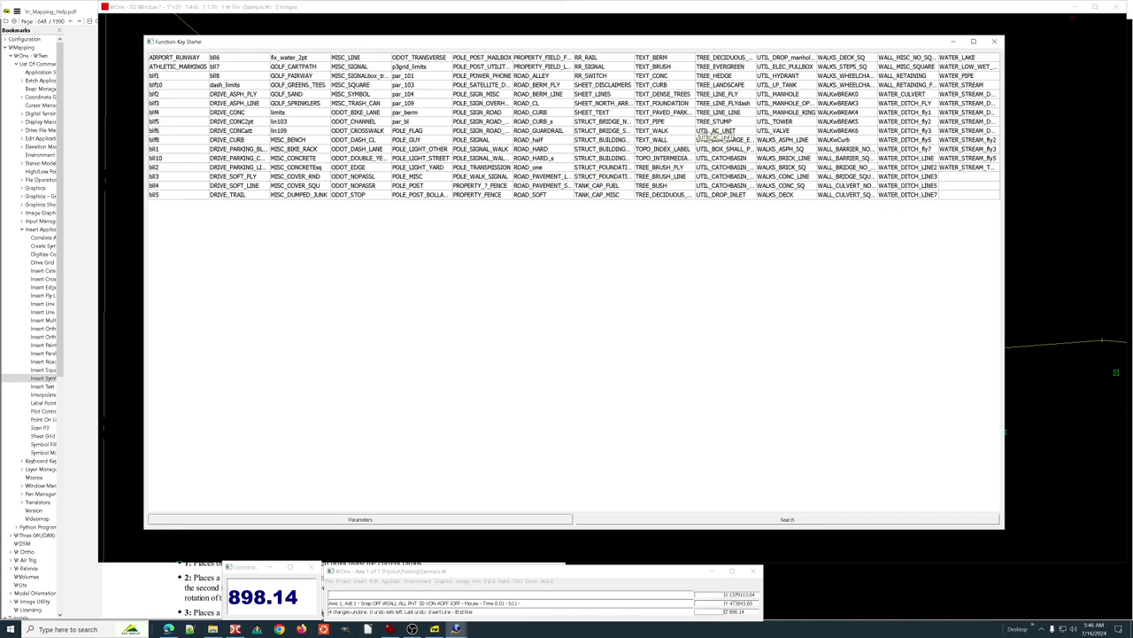
{"action": "left_click", "coordinate": [715, 131]}
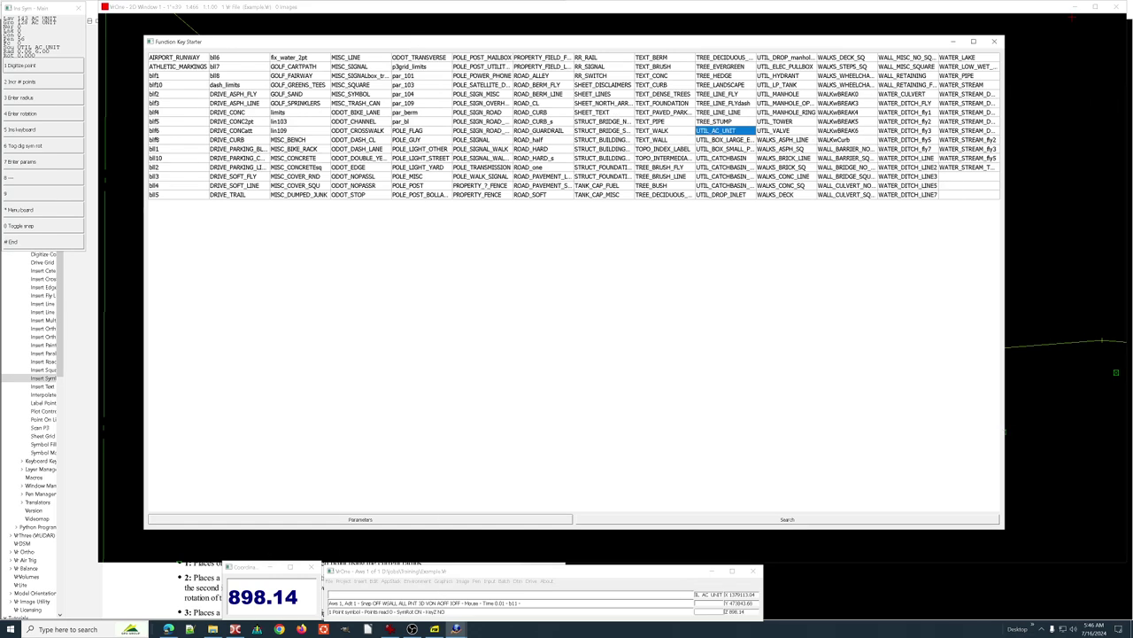
{"action": "key", "text": "Return"}
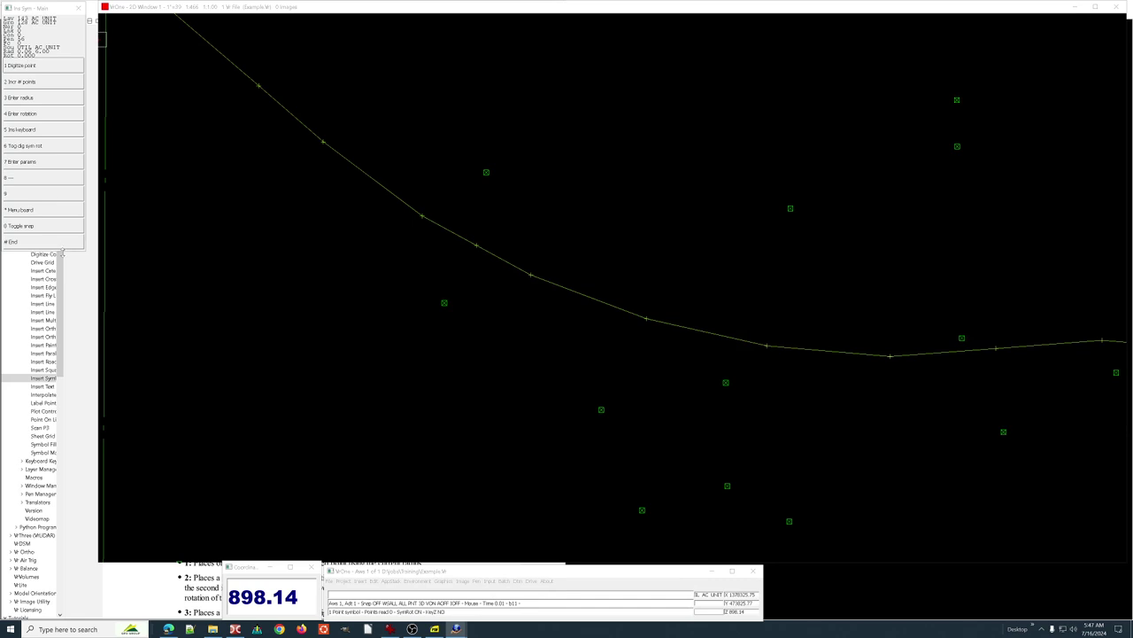
Enlarge the Ins Sym panel and exit Insert Symbol without placing an AC unit.
{"action": "left_click_drag", "start_coordinate": [60, 253], "coordinate": [58, 276]}
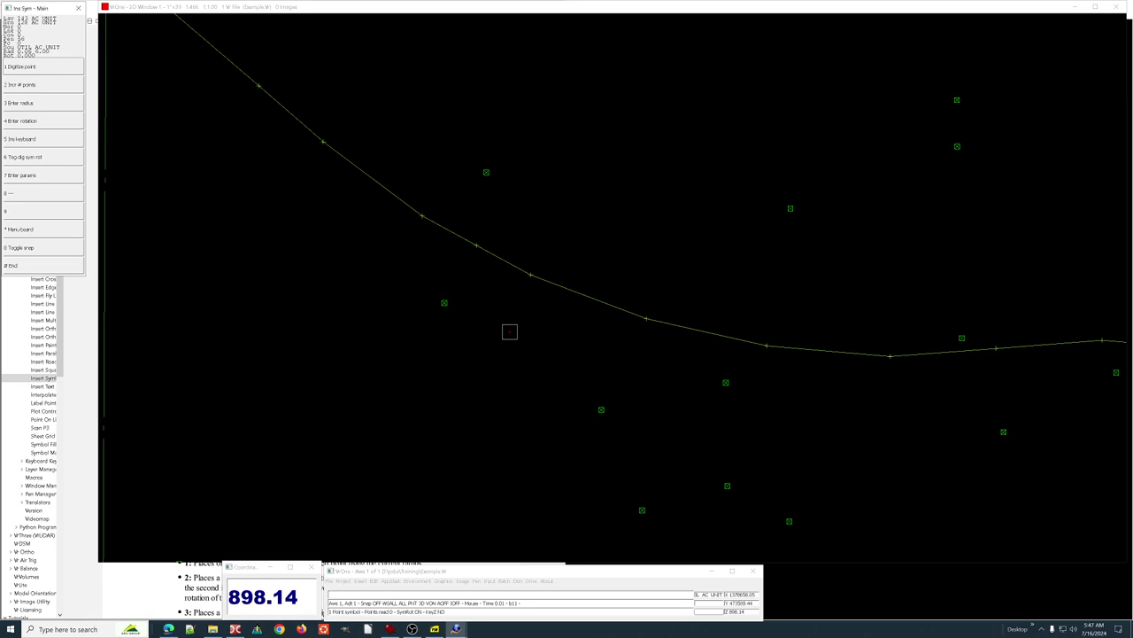
{"action": "key", "text": "Escape"}
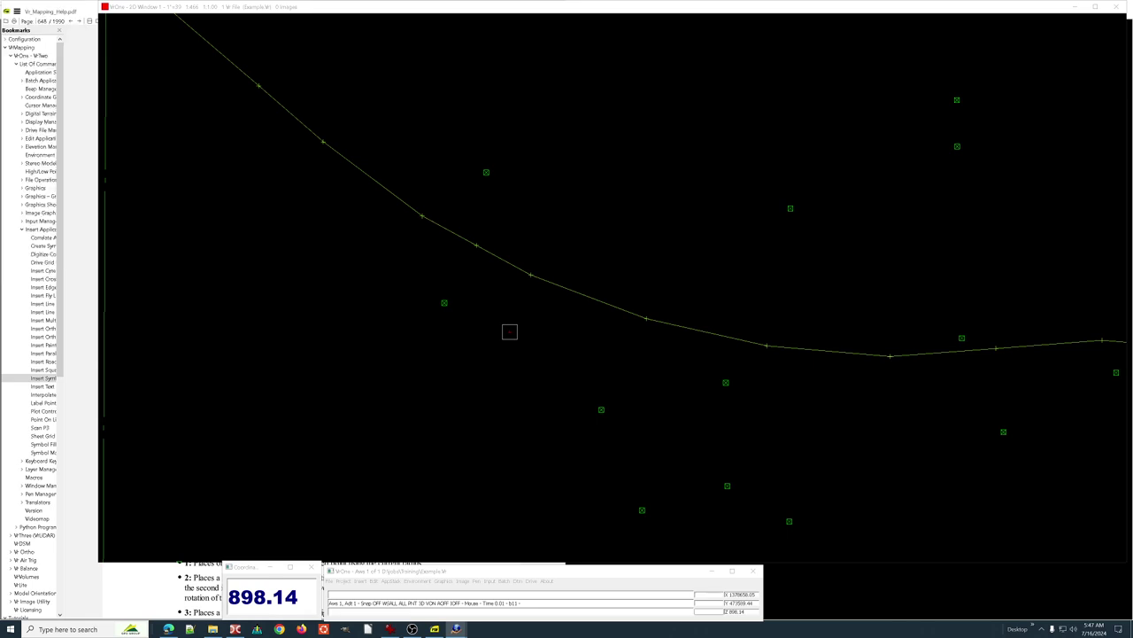